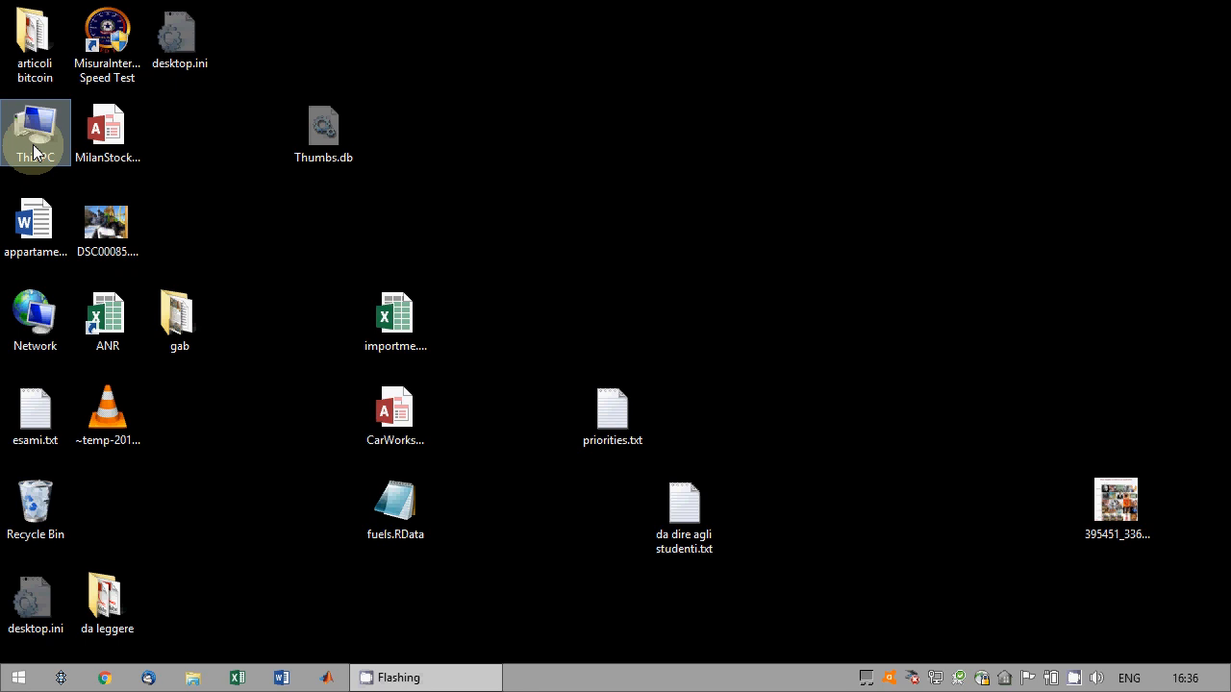
Browse to the network server \\ubz01fst.unibz.it in File Explorer.
double_click(33, 151)
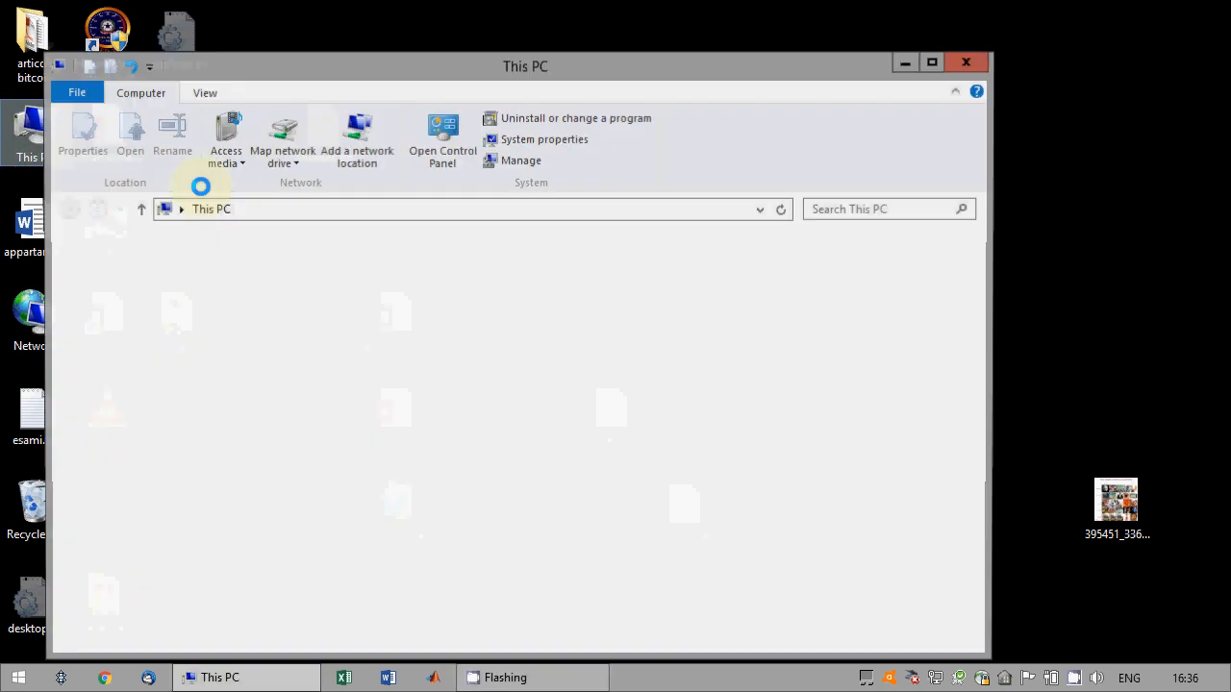
left_click(376, 216)
type("\\")
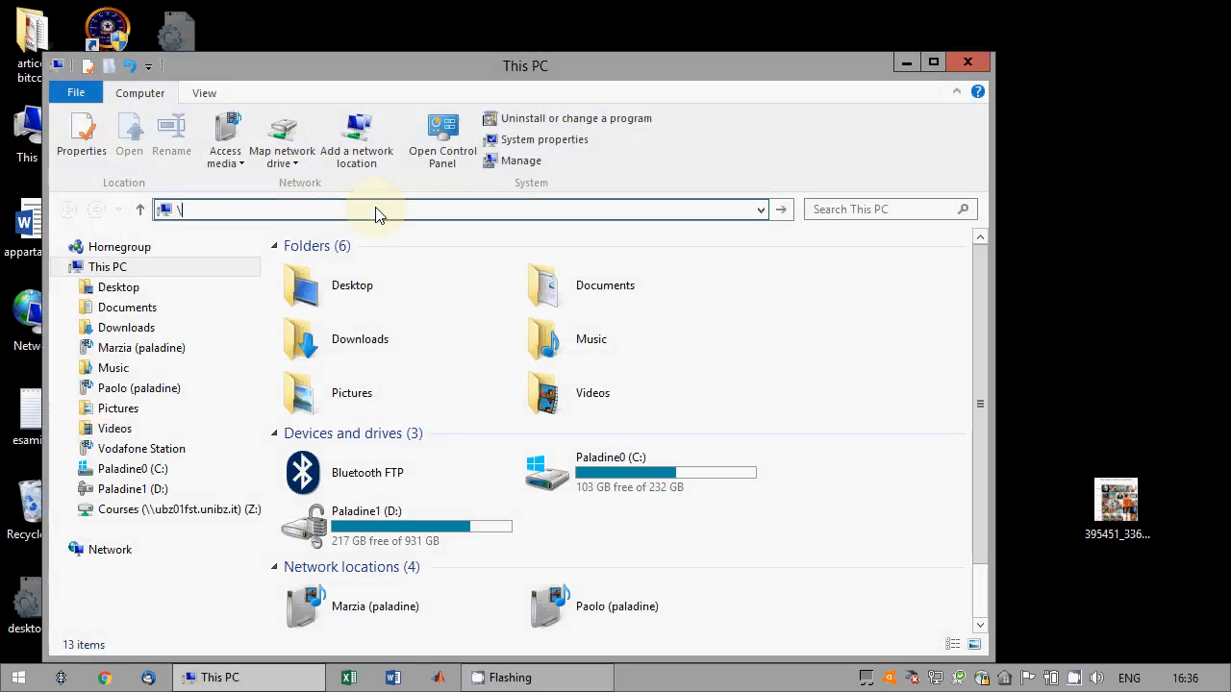
type("ubz01f")
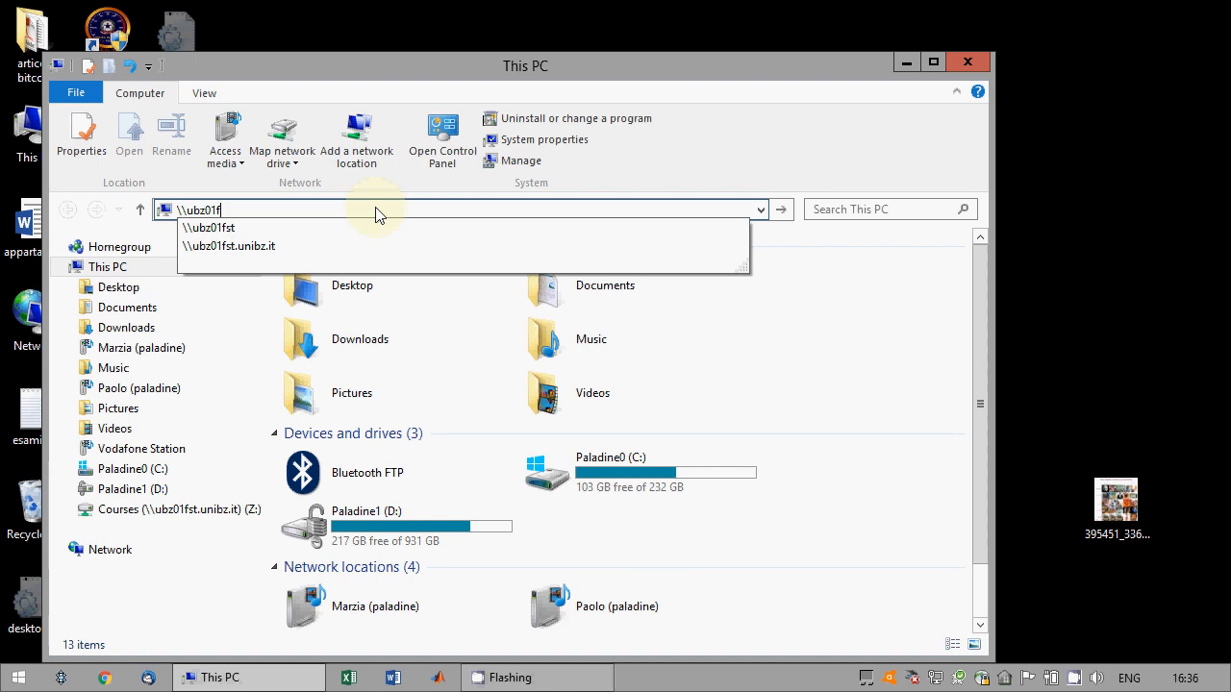
type("st.unibz.it")
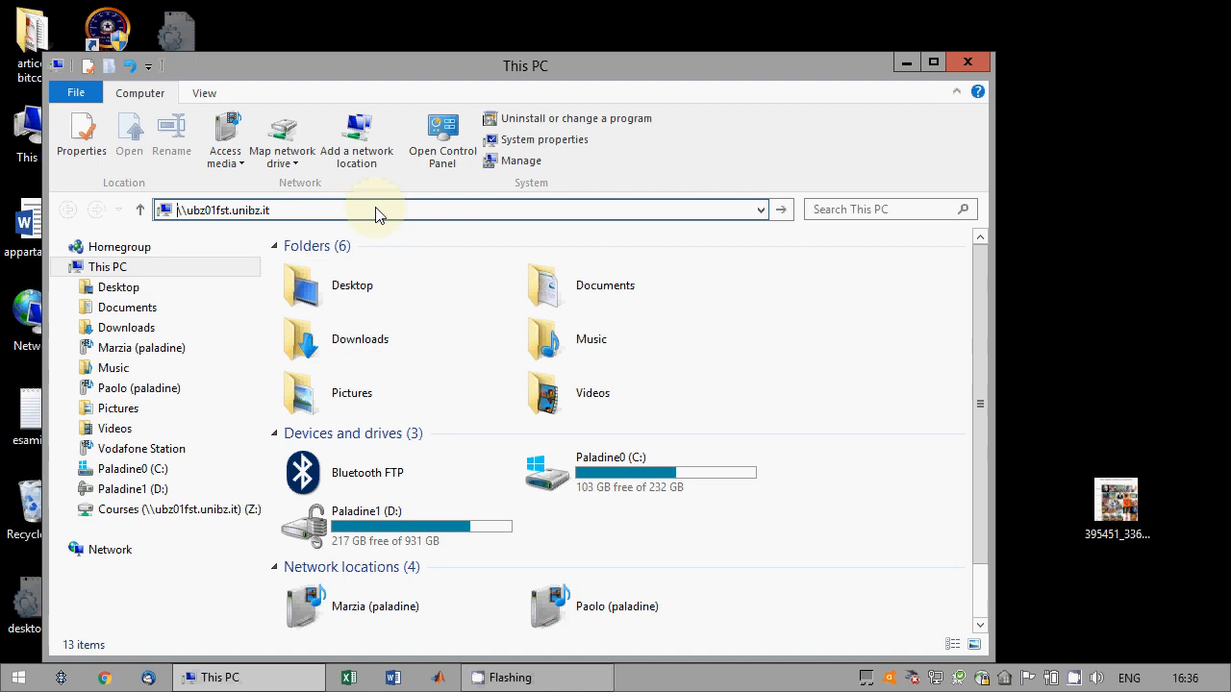
key("Return")
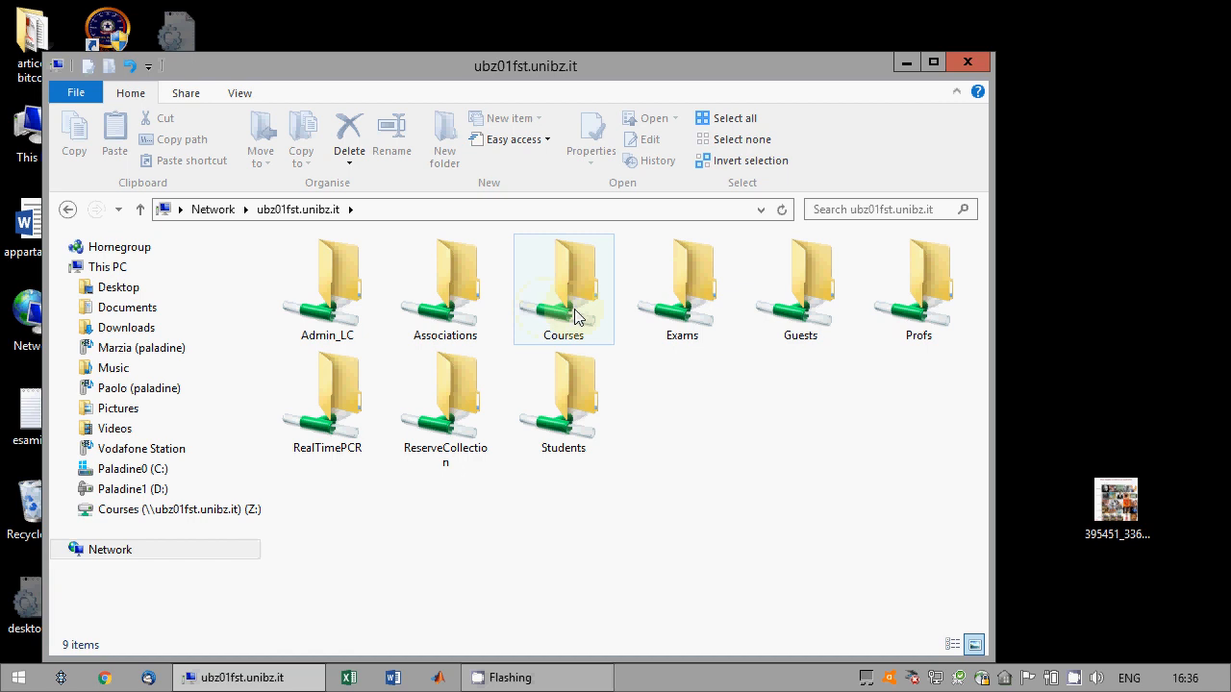
In the server's Courses share, open the instructor's exam folder last modified on 15/01/2018 and the personal subfolder inside it.
double_click(574, 317)
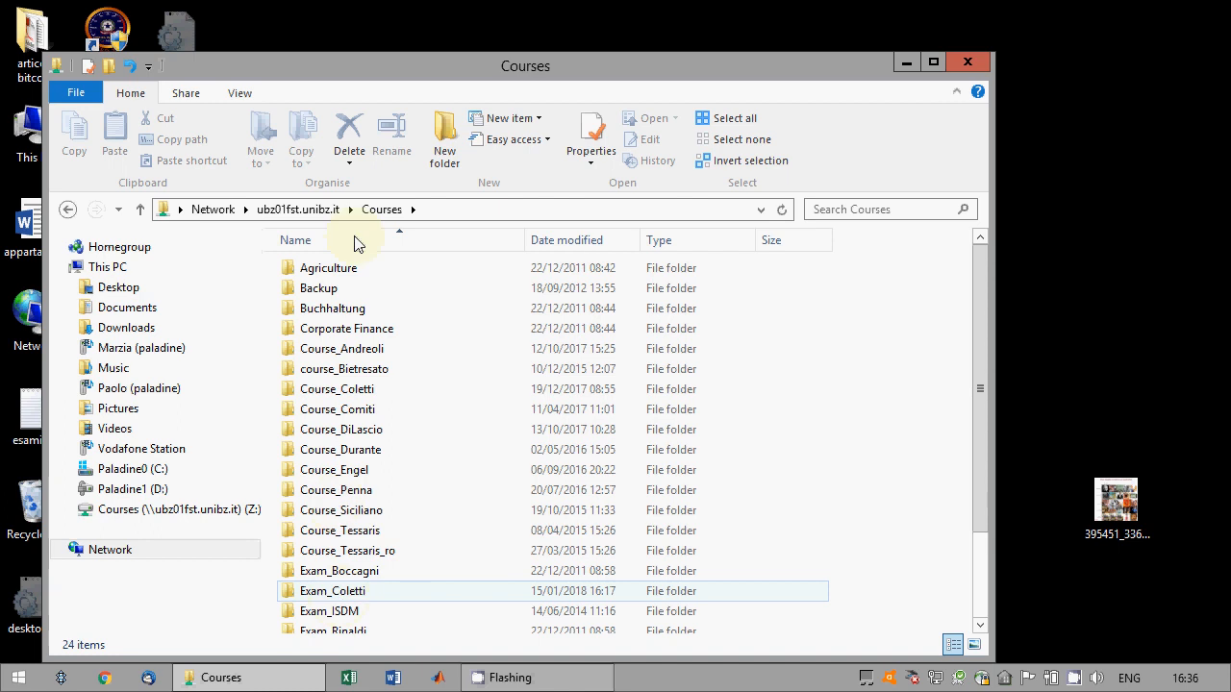
left_click(331, 593)
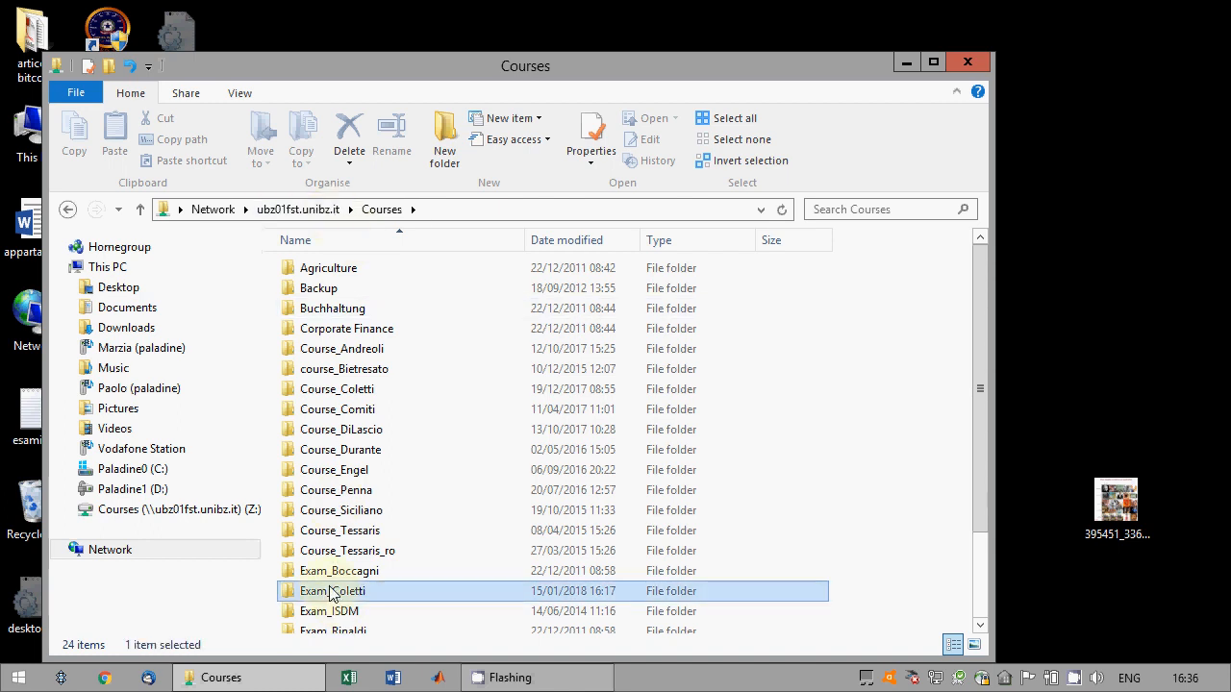
double_click(331, 592)
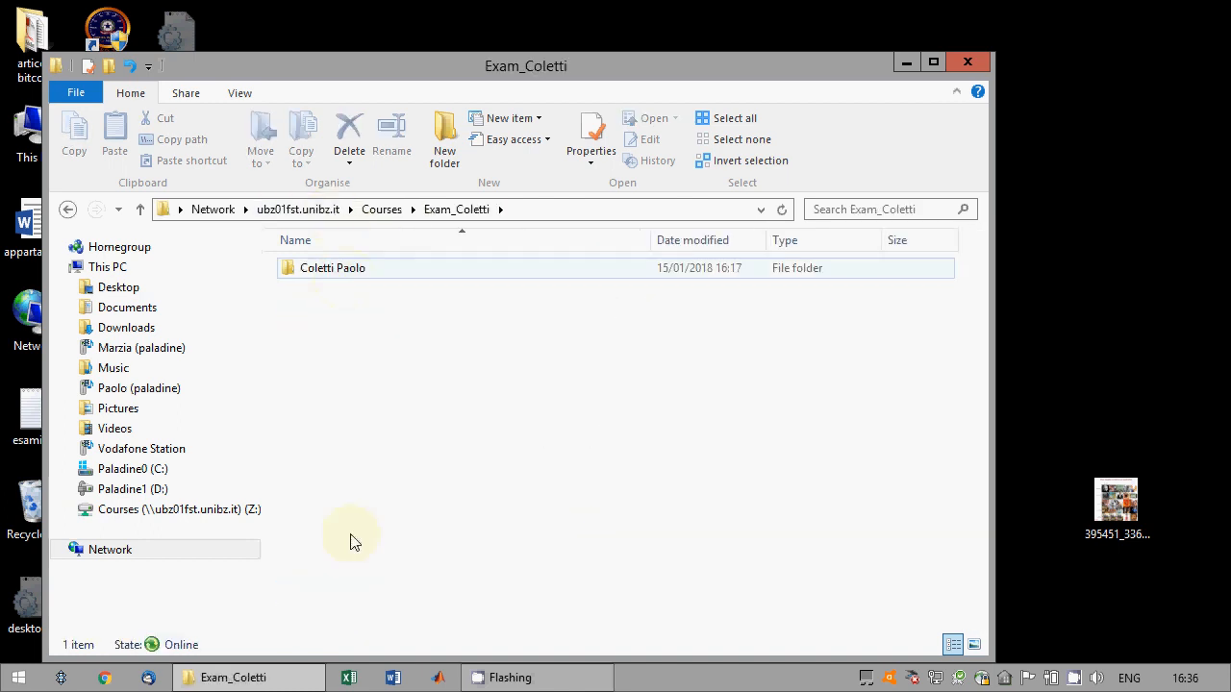
double_click(338, 268)
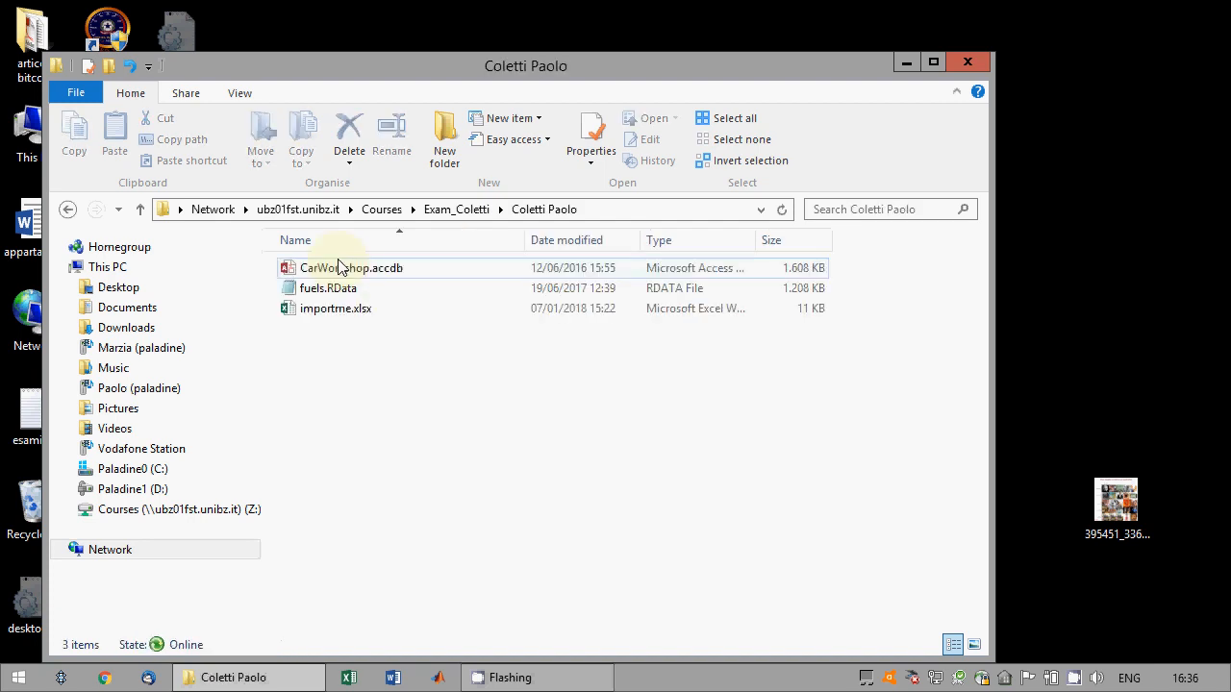
Copy CarWorkshop.accdb, fuels.RData and importme.xlsx from the exam folder to the desktop, replacing the existing files of the same names.
left_click_drag(420, 73, 766, 39)
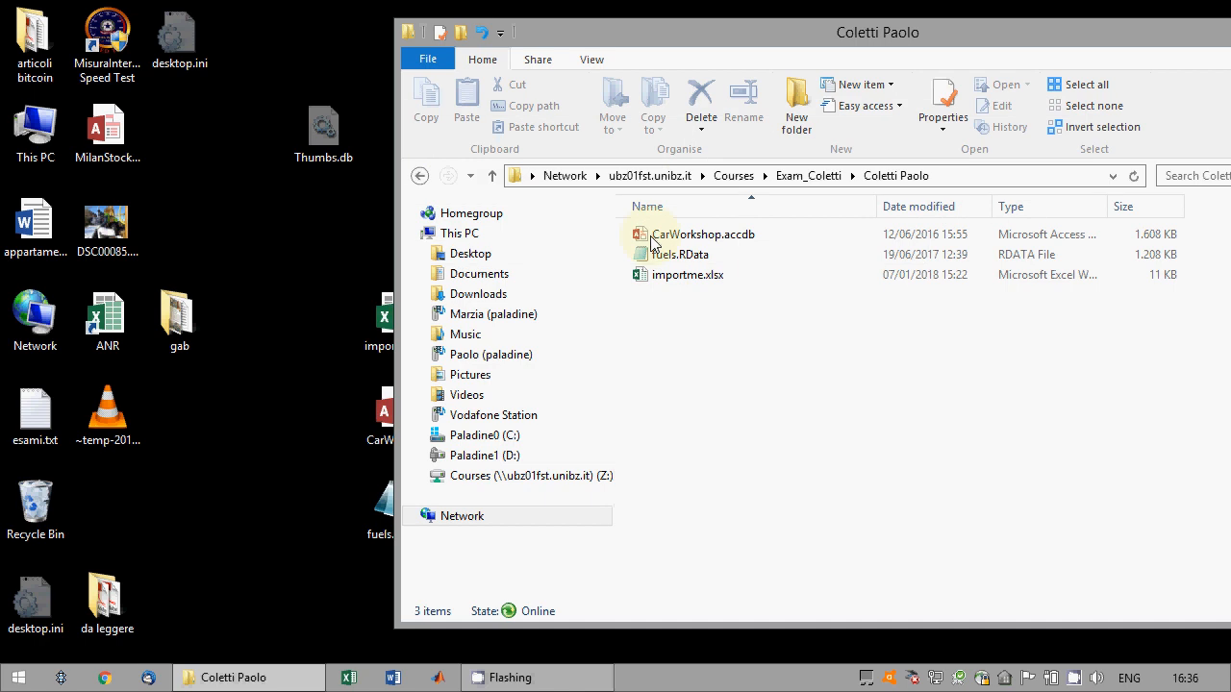
left_click_drag(623, 221, 626, 322)
left_click_drag(673, 275, 324, 426)
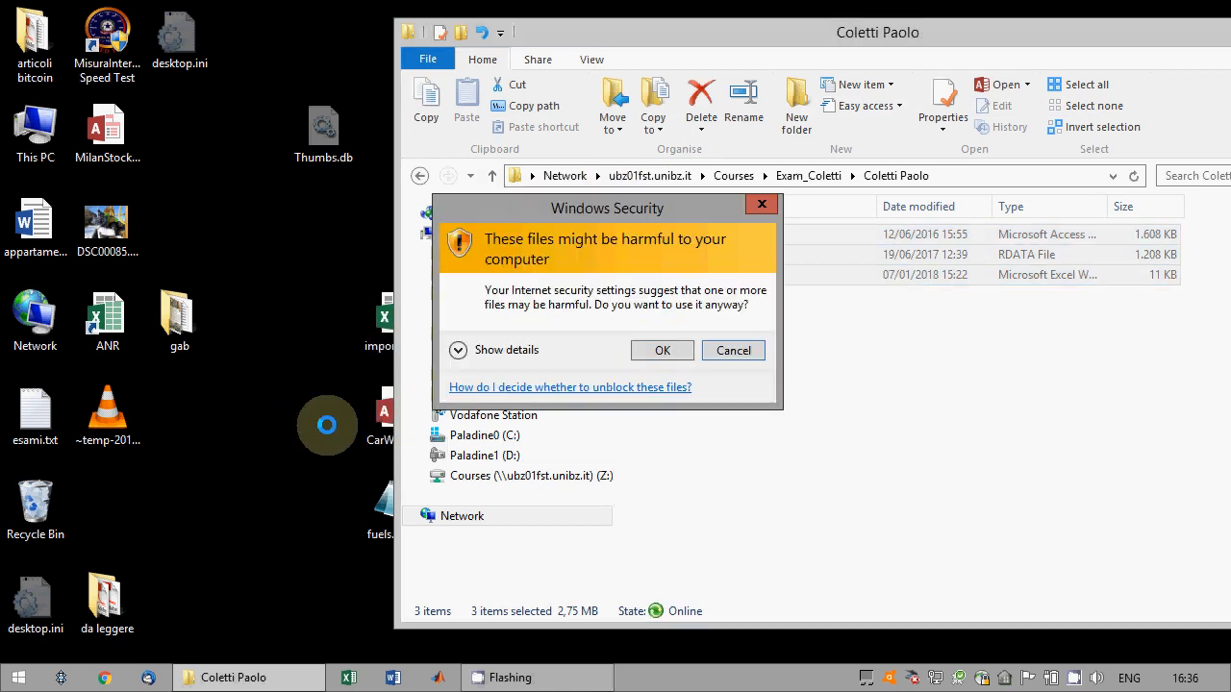
left_click(660, 349)
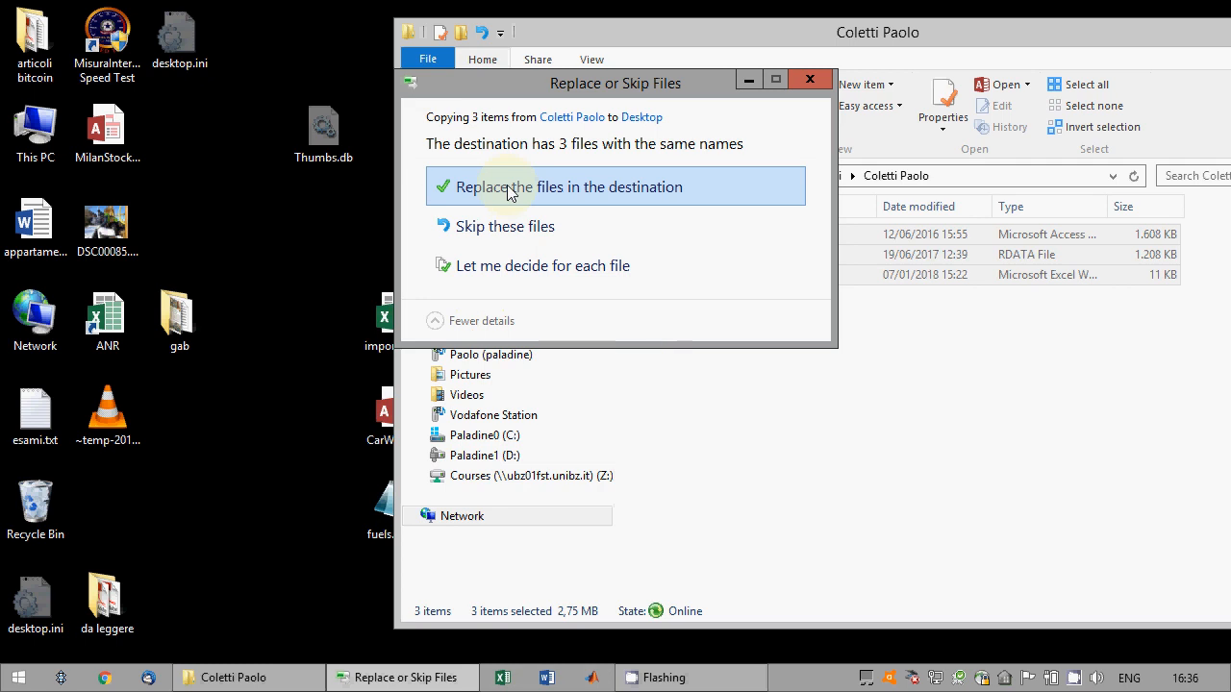
left_click(510, 193)
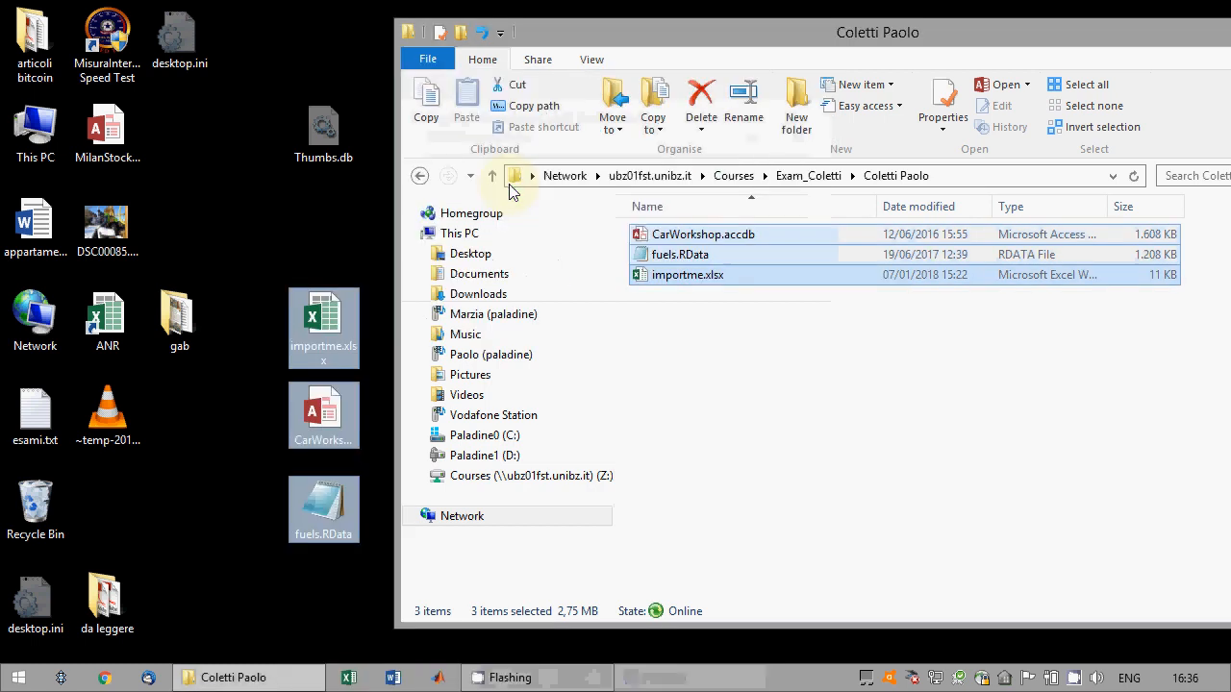
Minimize the exam folder window and open the desktop copy of CarWorkshop.accdb in Access.
left_click_drag(1160, 46, 592, 58)
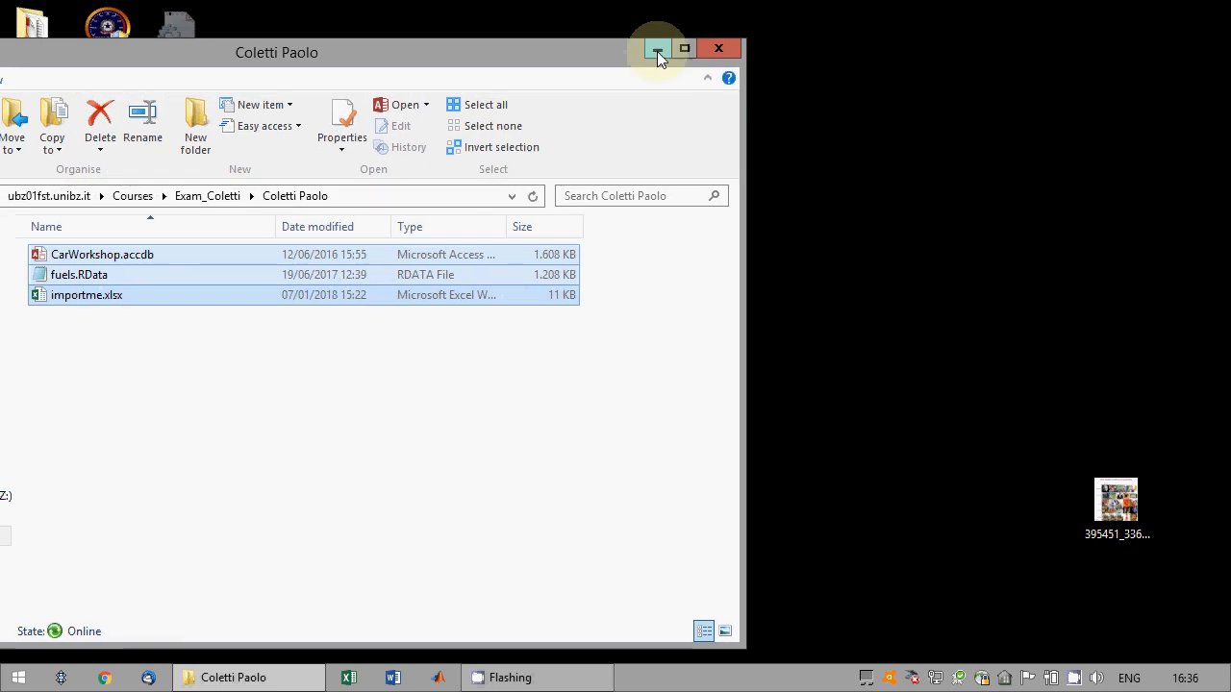
left_click(657, 51)
left_click(448, 407)
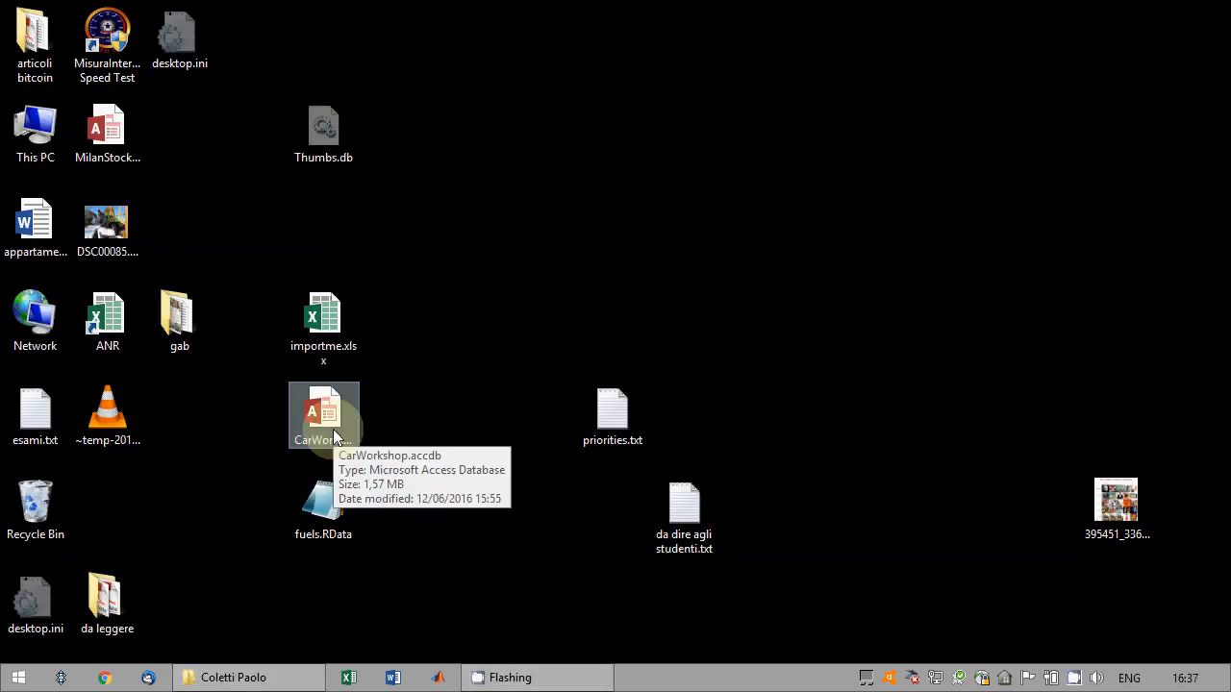
left_click(334, 437)
double_click(334, 437)
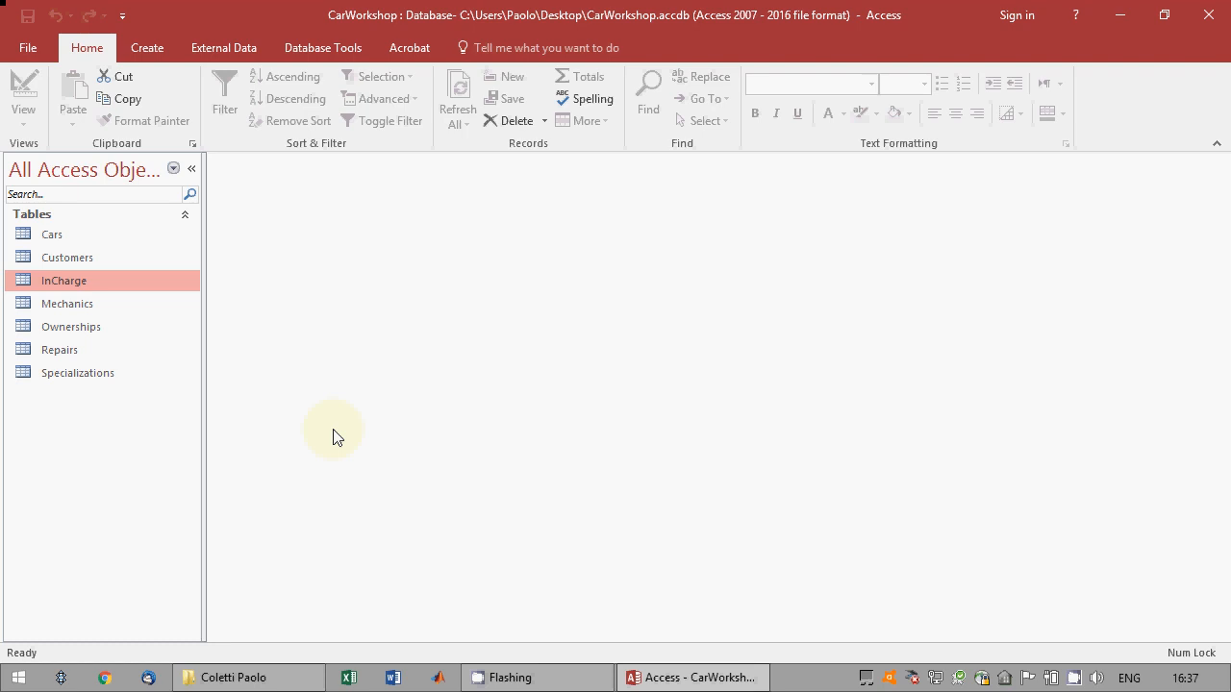
Create a query in design view with the Cars, Customers and Ownerships tables, placing Ownerships between the other two in the diagram.
left_click(156, 48)
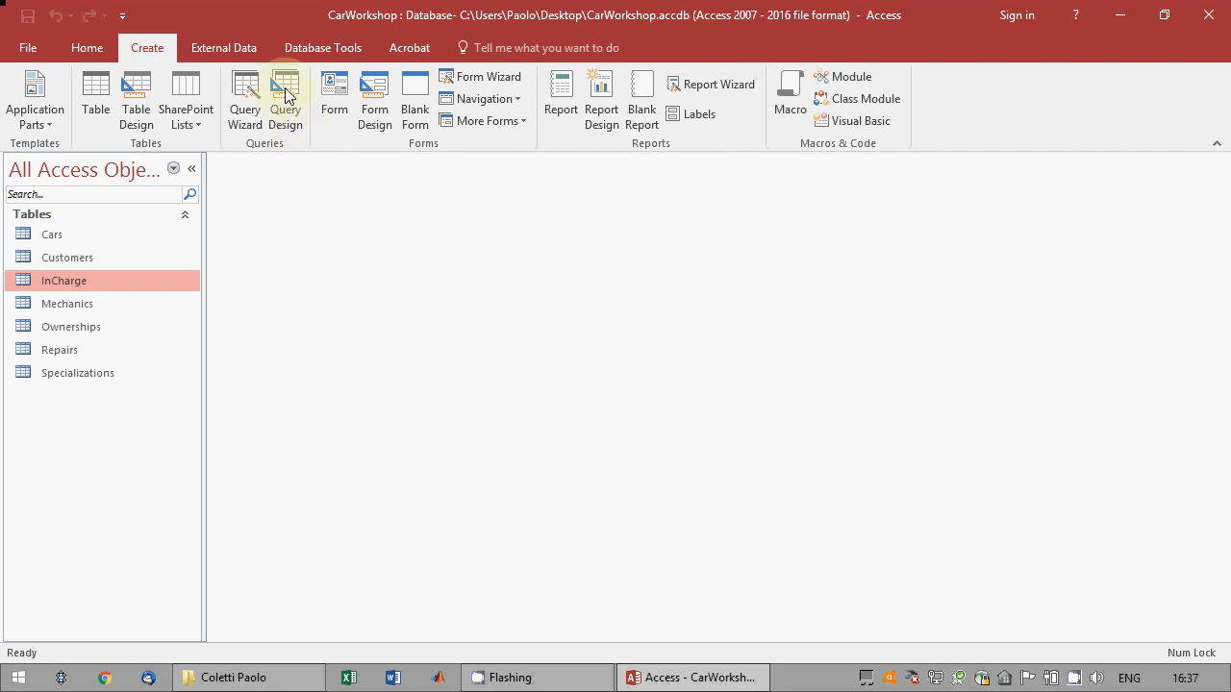
left_click(285, 94)
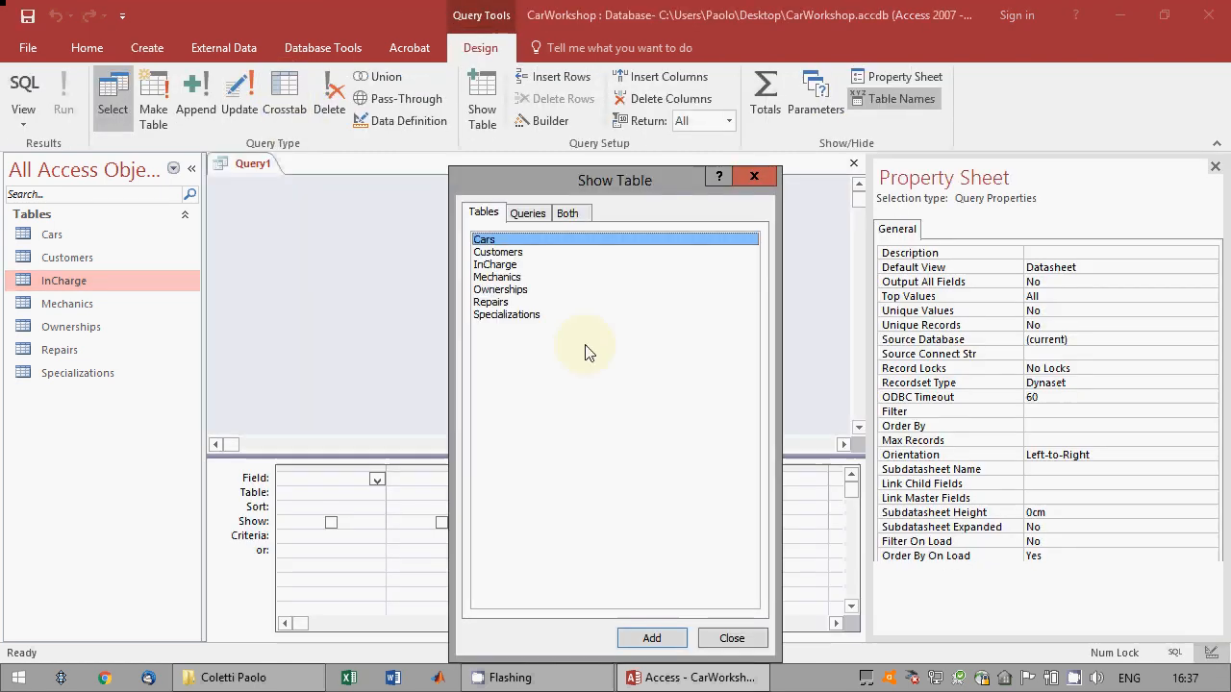
left_click(651, 638)
left_click(498, 252)
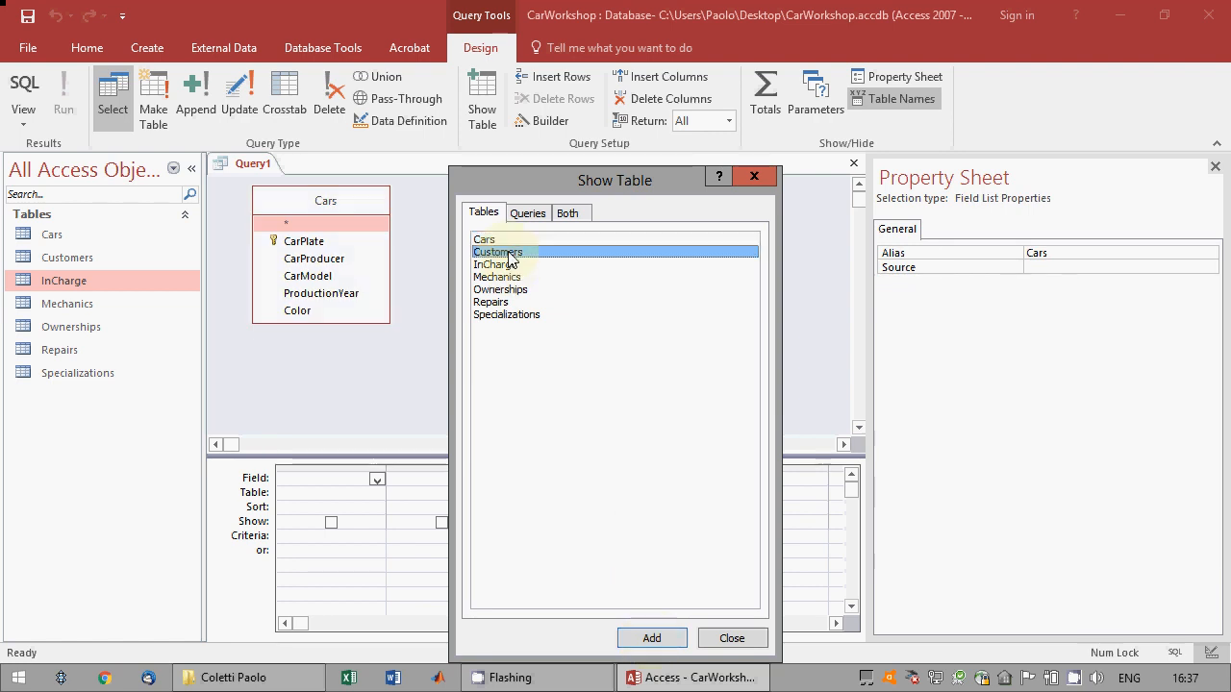
left_click(647, 640)
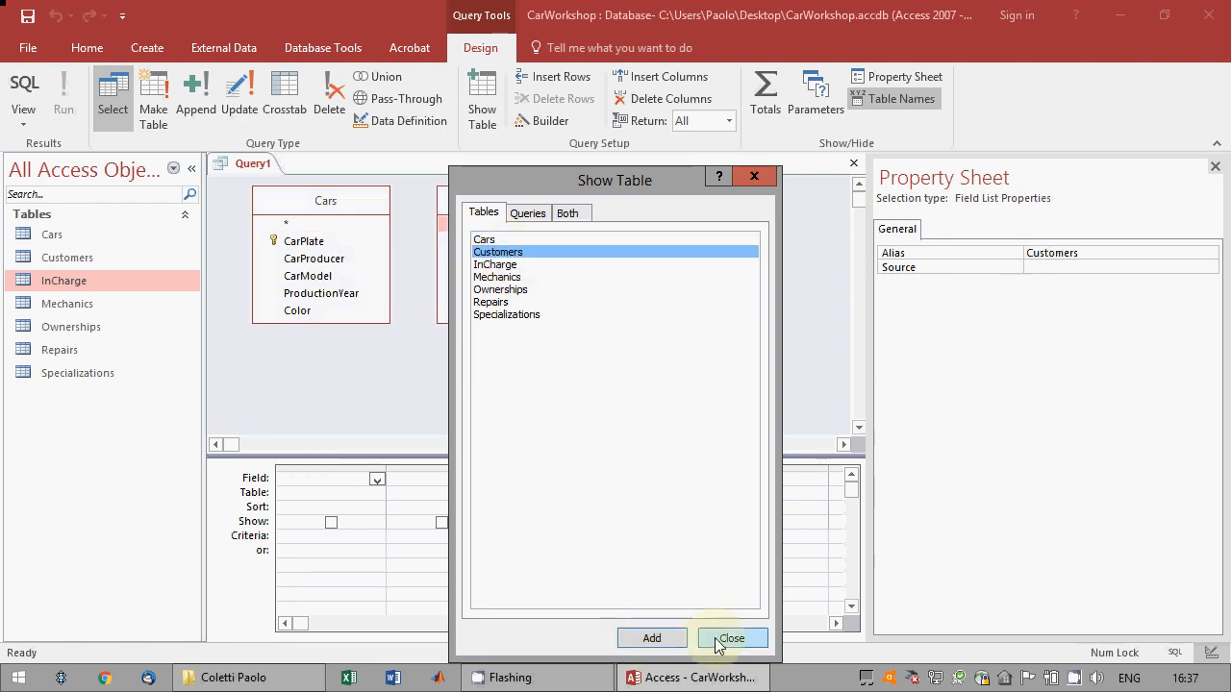
left_click(540, 290)
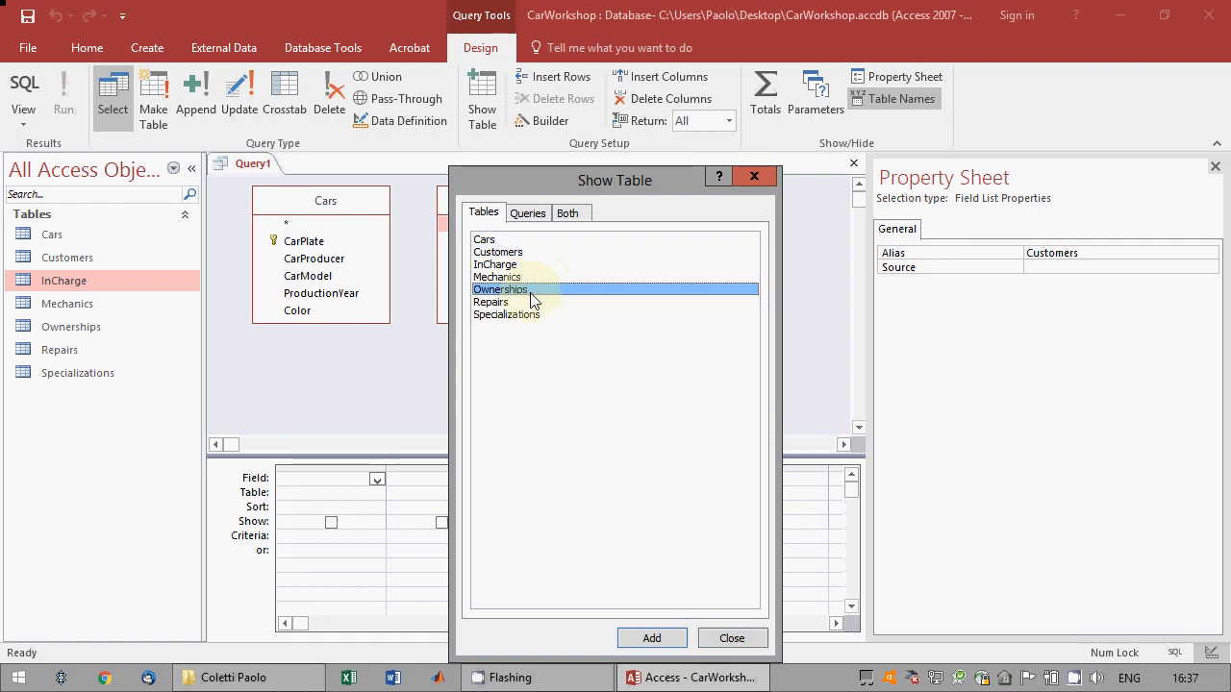
left_click(675, 637)
left_click(732, 639)
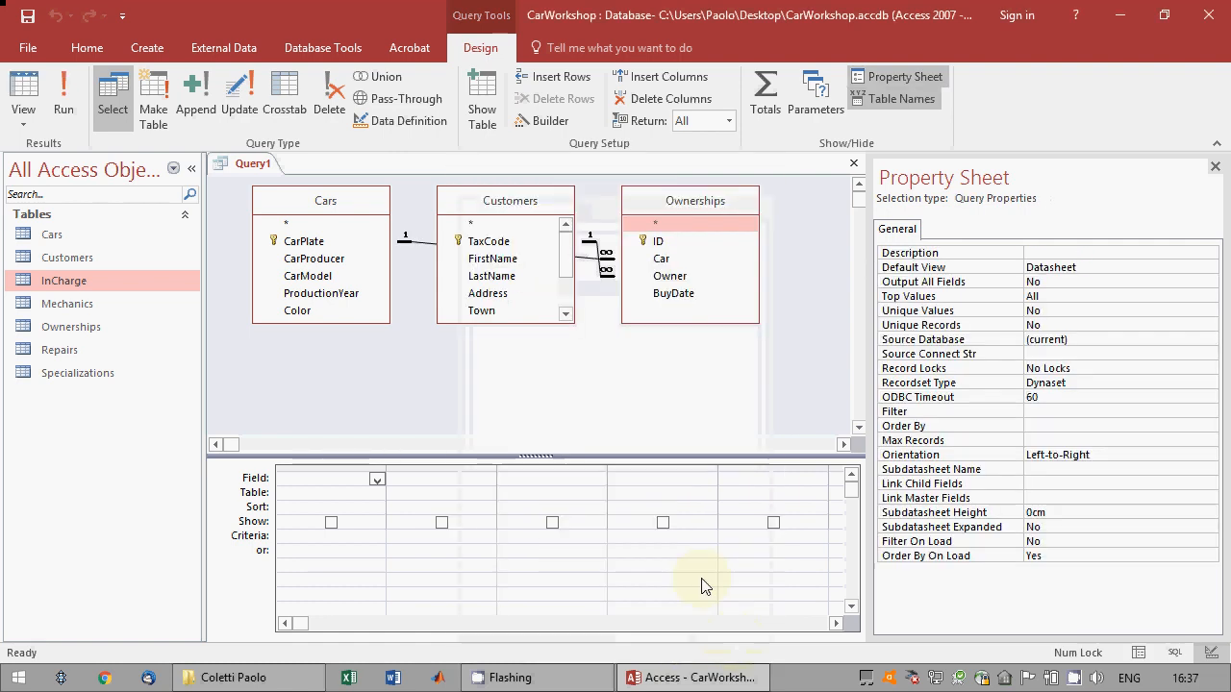
left_click_drag(516, 218, 729, 269)
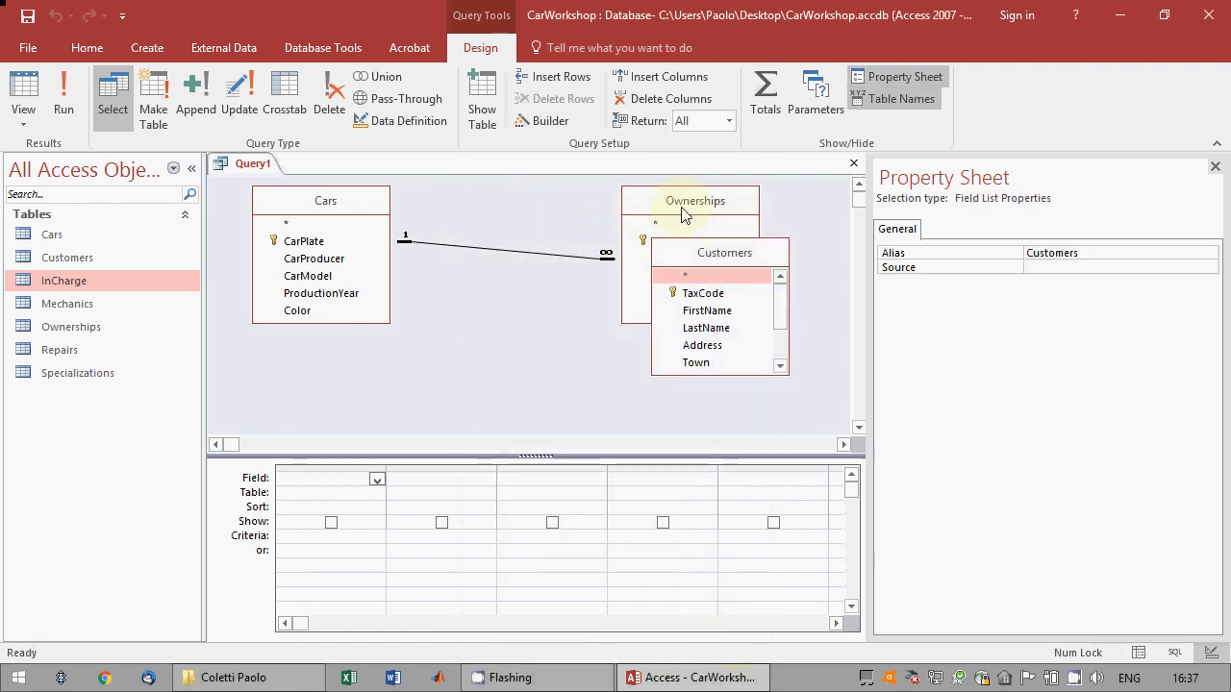
left_click_drag(671, 196, 503, 208)
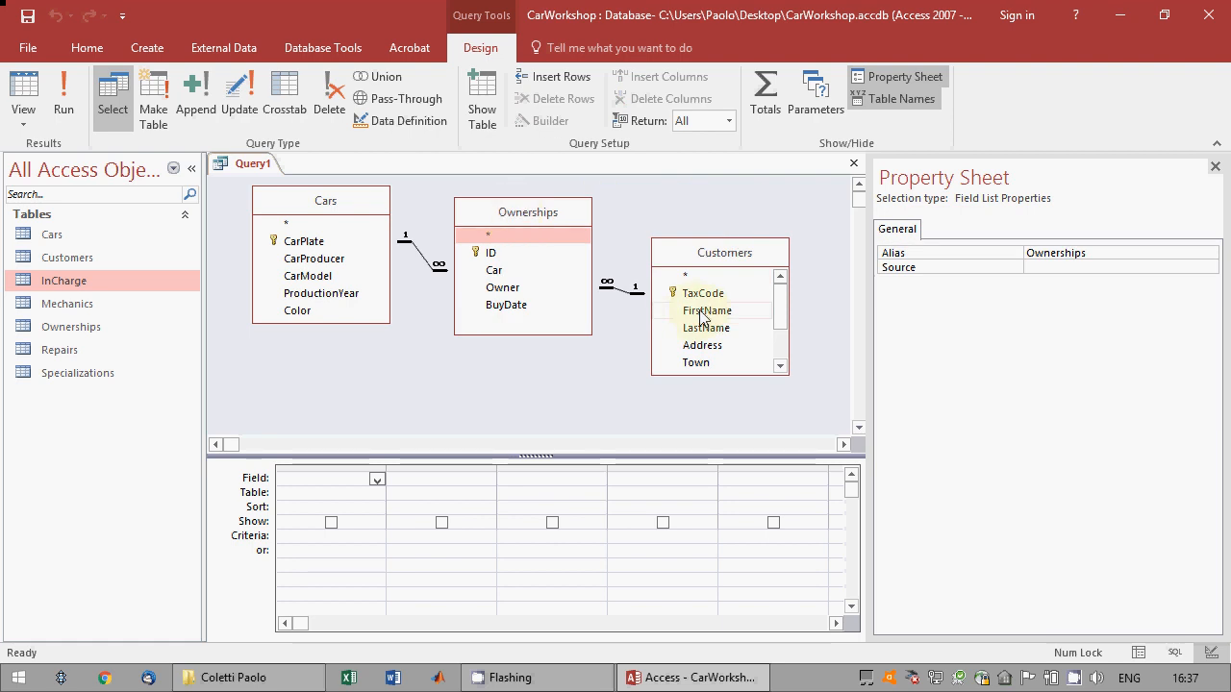
Add the LastName and FirstName fields from Customers and the CarPlate field from Cars to the query grid.
left_click_drag(710, 331, 306, 512)
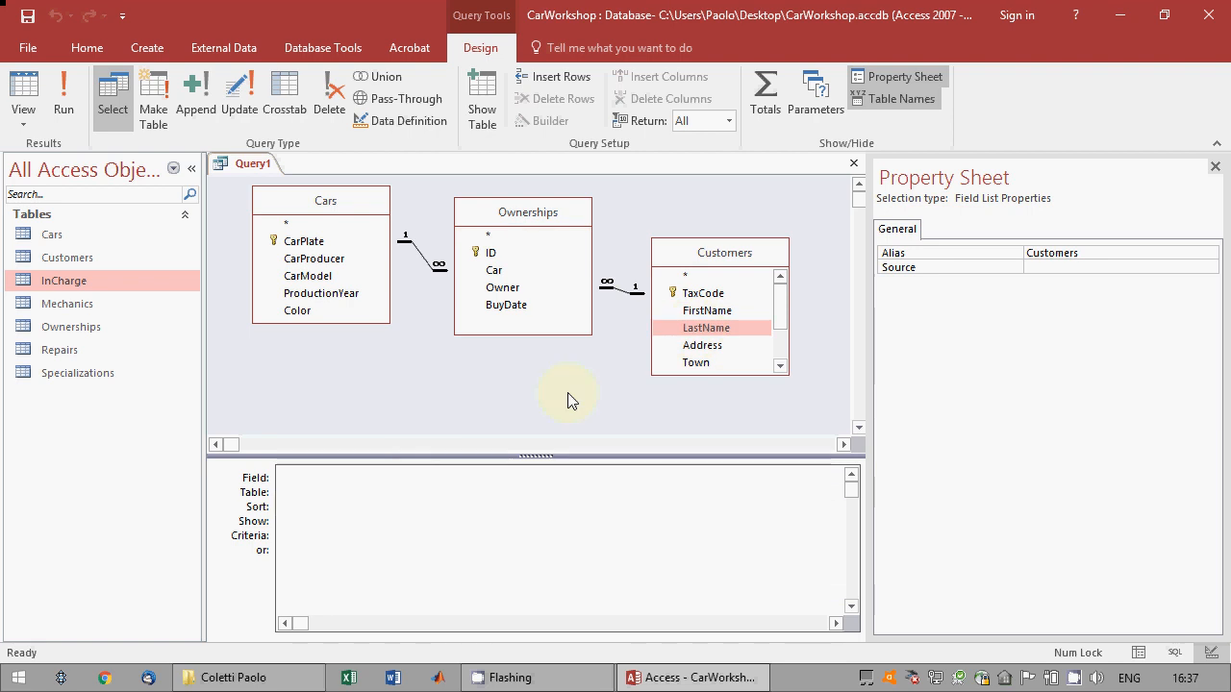
left_click(707, 315)
left_click_drag(707, 317, 442, 486)
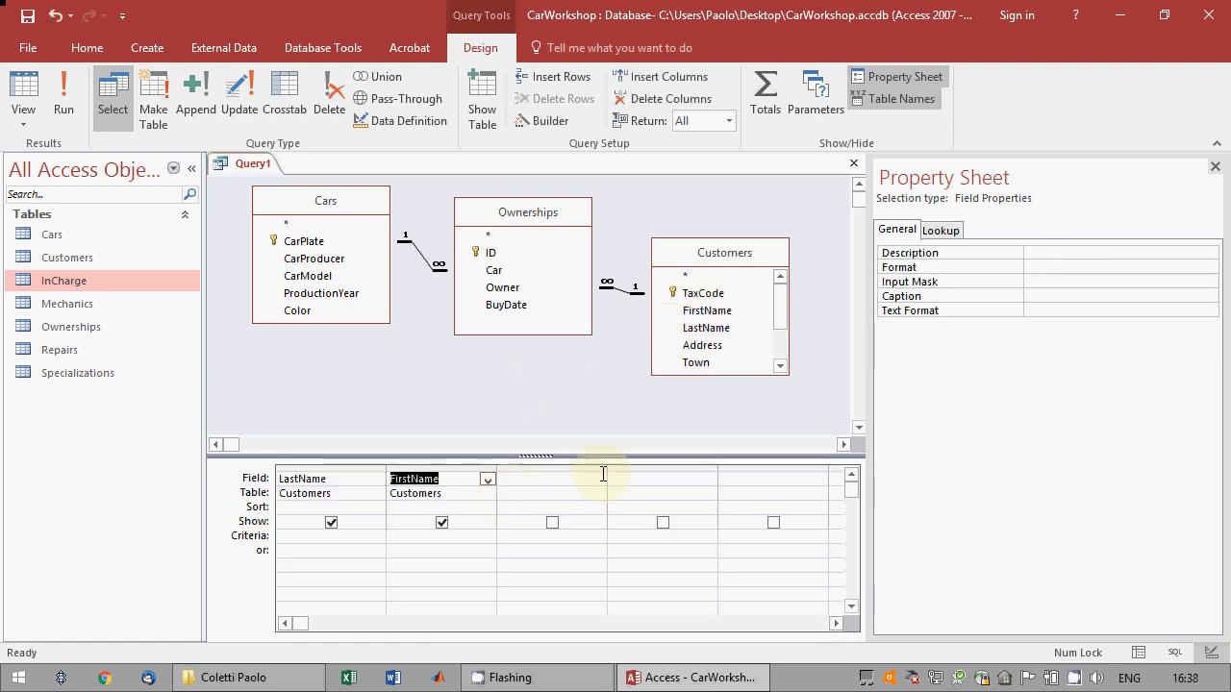
left_click_drag(606, 468, 712, 471)
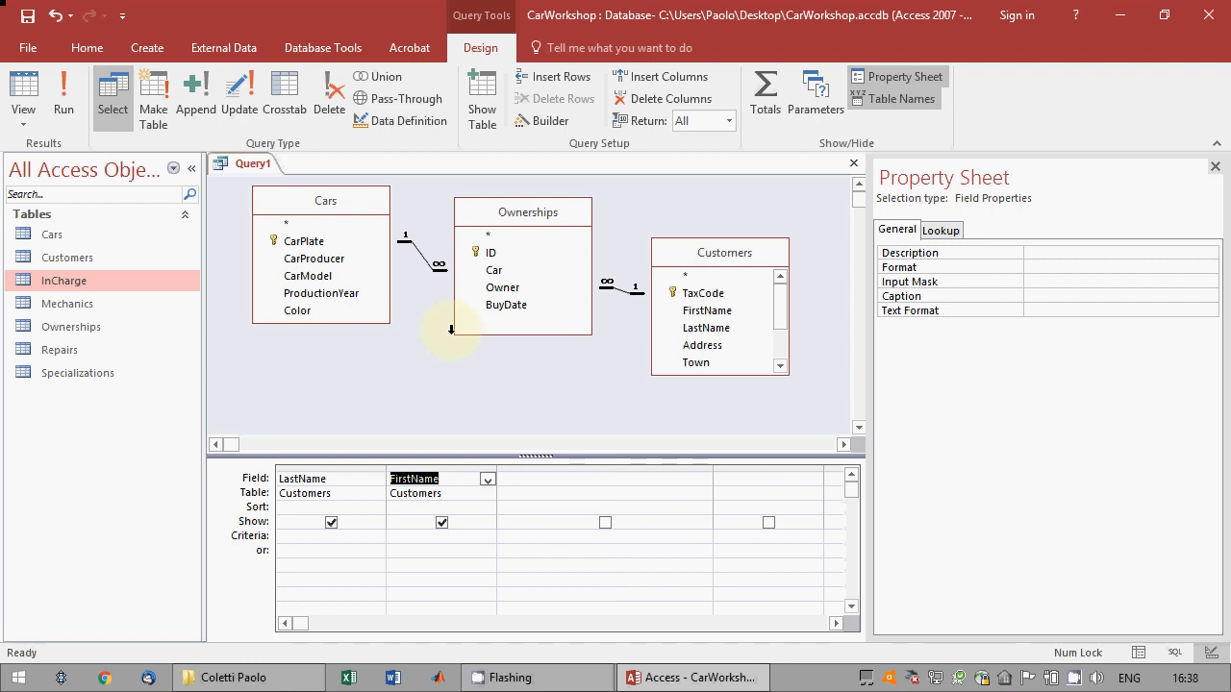
left_click(295, 246)
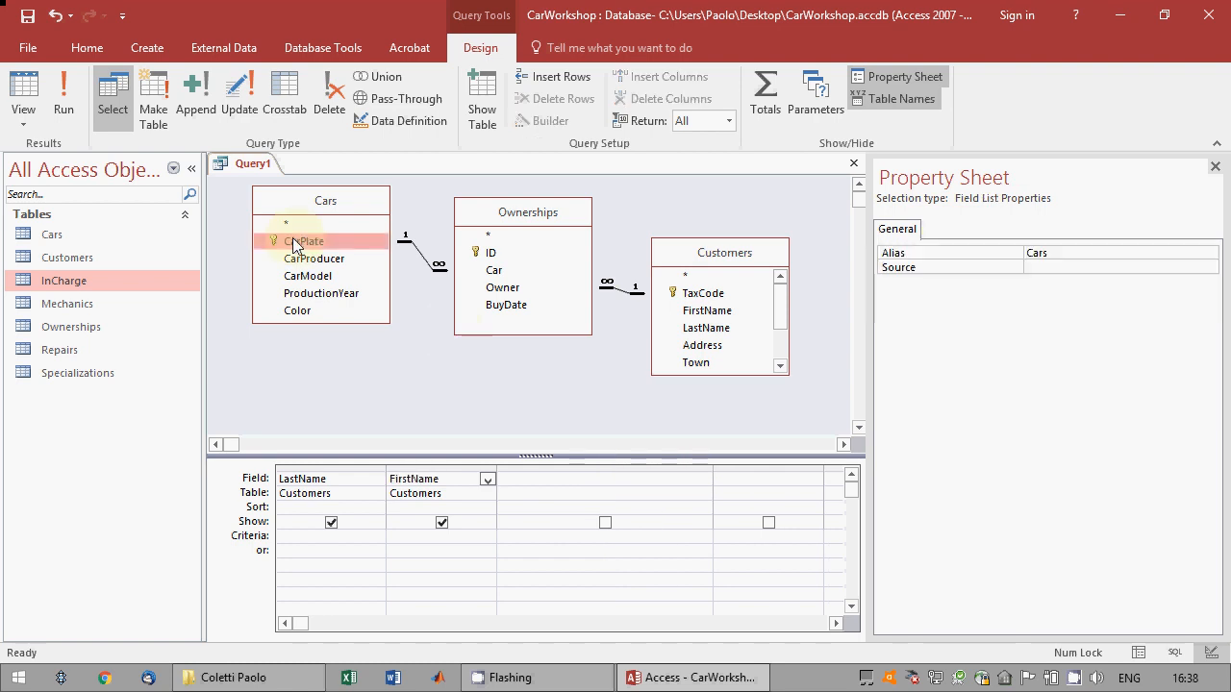
left_click_drag(295, 247, 629, 497)
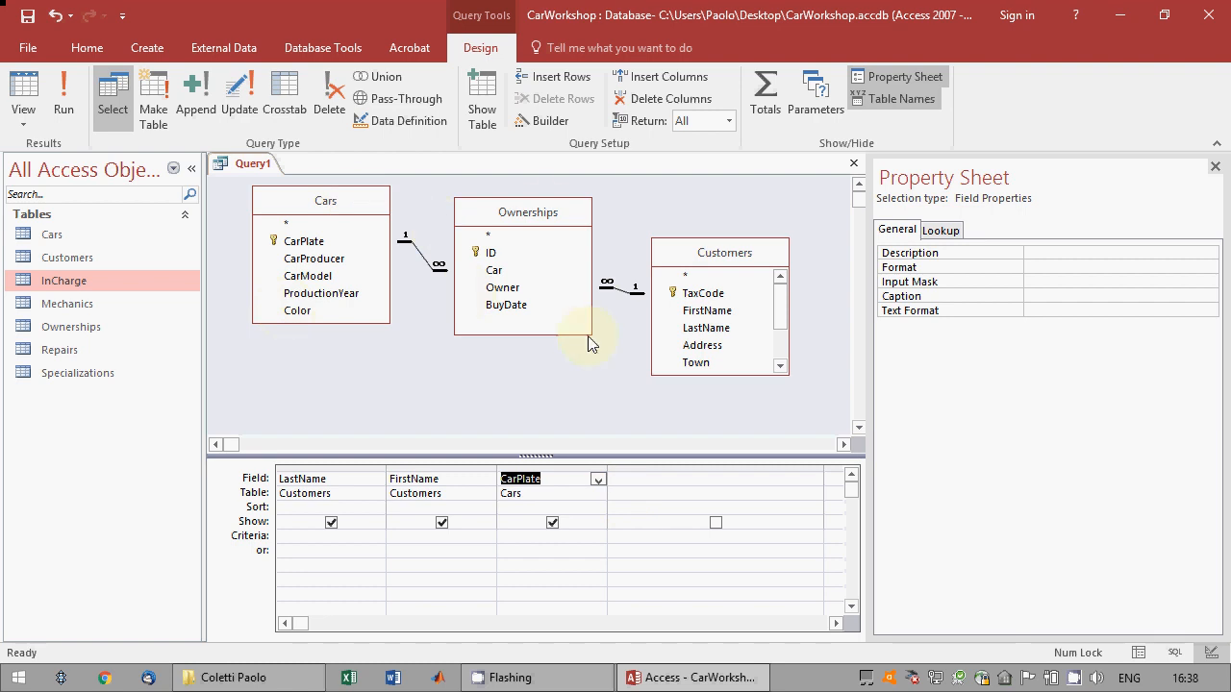
Set the CarPlate criterion to Like "A?????Q" to match seven-character plates starting with A and ending with Q.
left_click(549, 535)
type("Like")
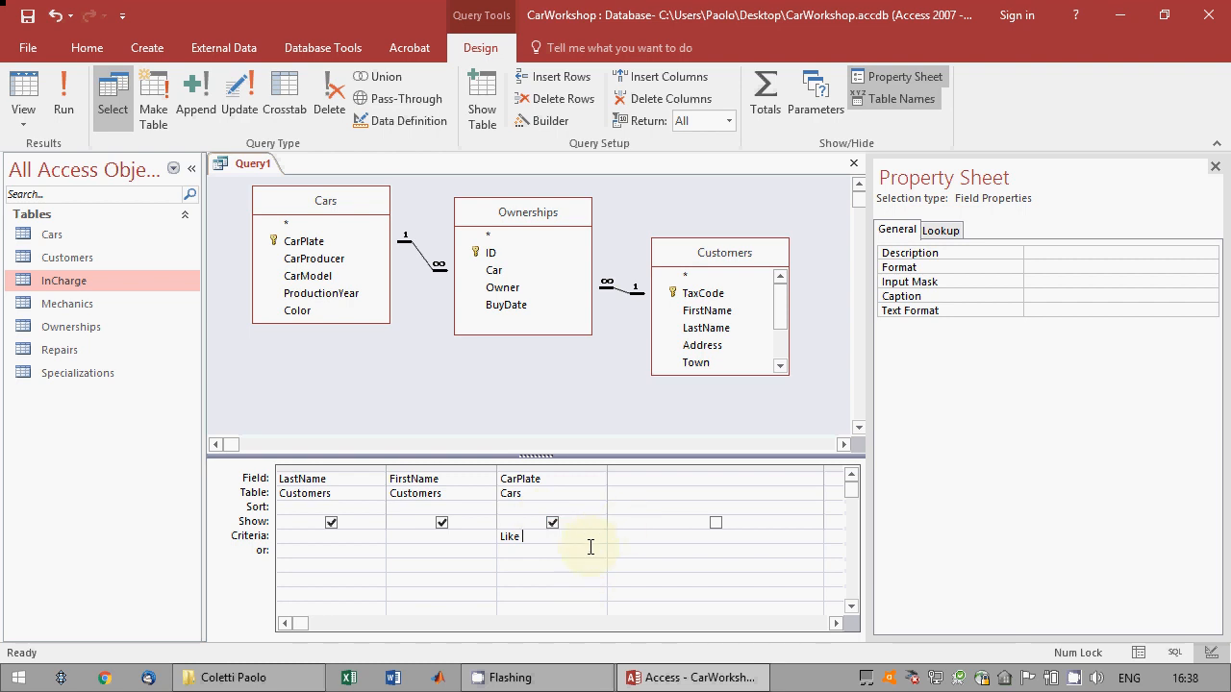
key("super+plus")
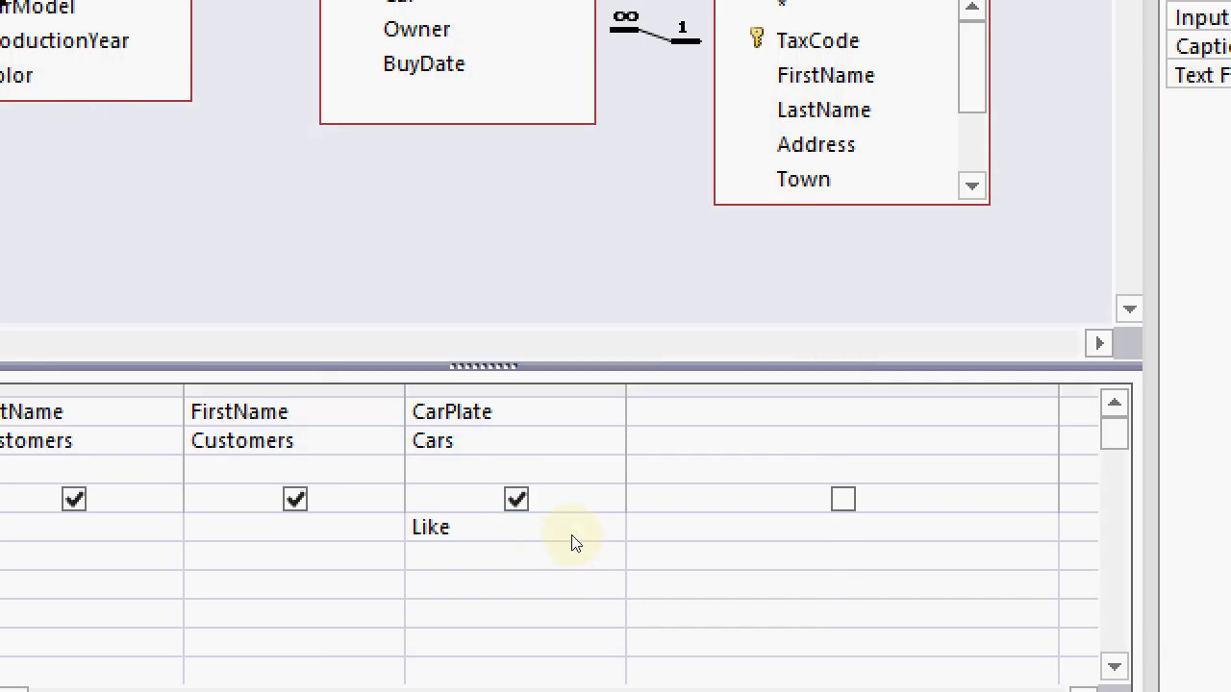
type("\"A?????Q\"")
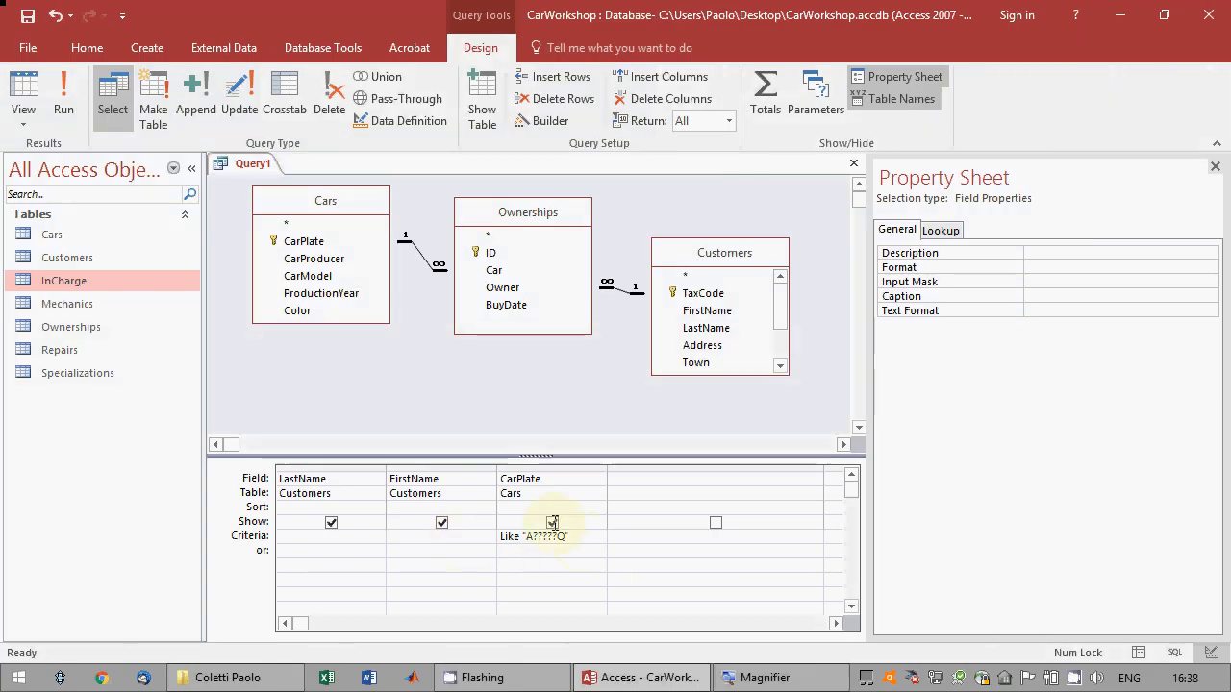
Exclude CarPlate from the query output and, with the Property Sheet closed, show the query's results as a datasheet.
left_click(553, 523)
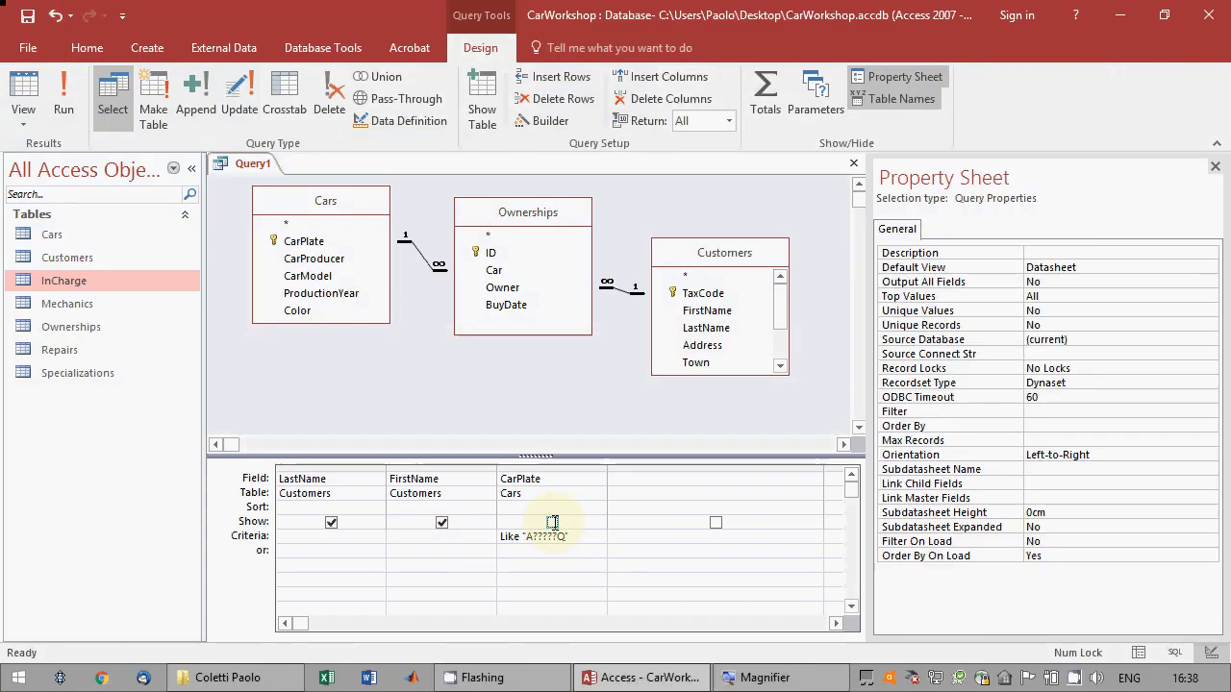
left_click(1215, 168)
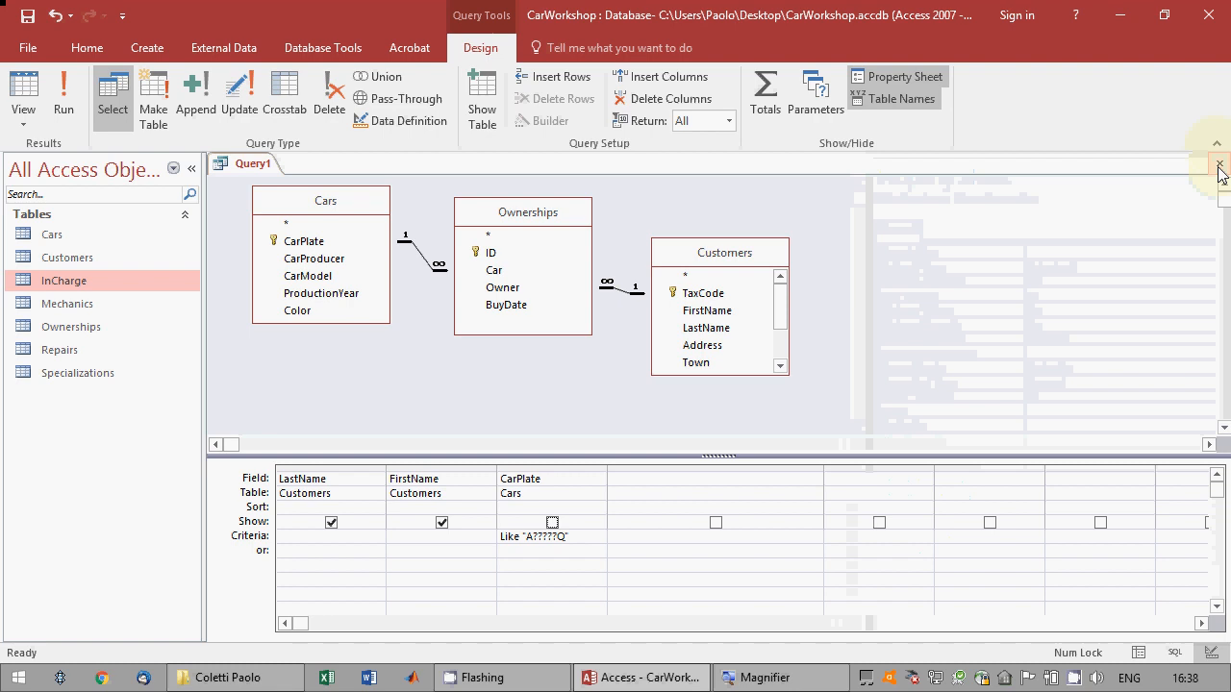
left_click(24, 88)
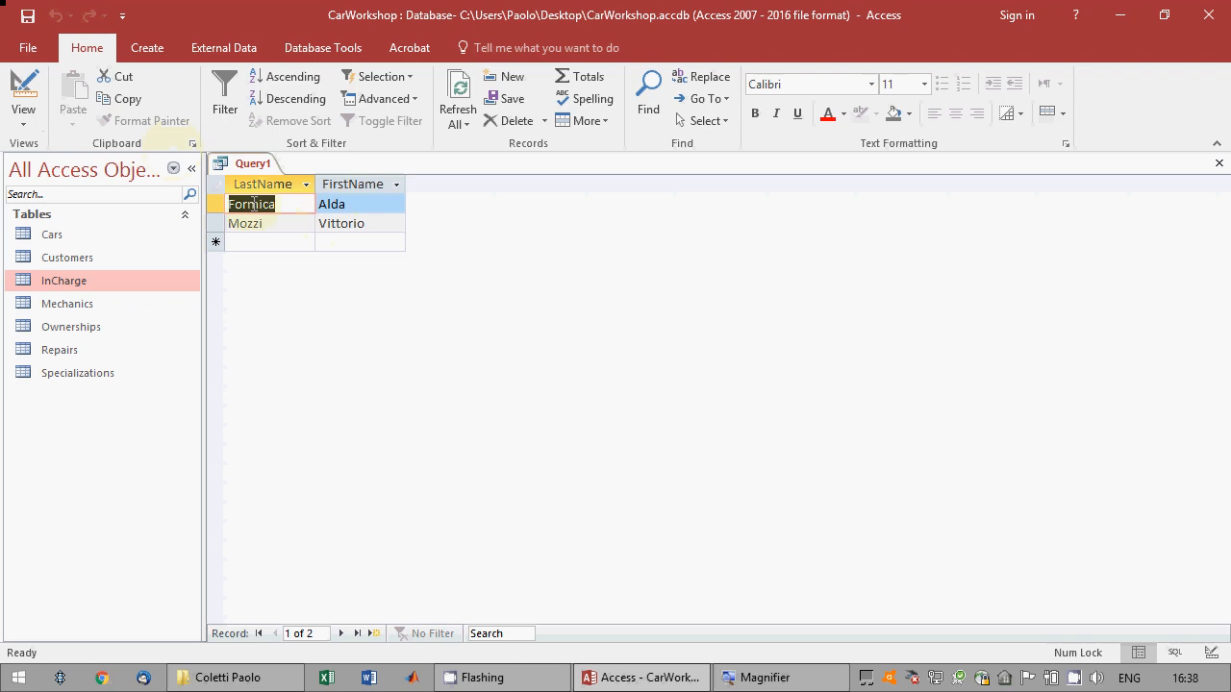
Temporarily include CarPlate in the query output to check the matching plates in the datasheet, and hide the field again.
left_click(23, 94)
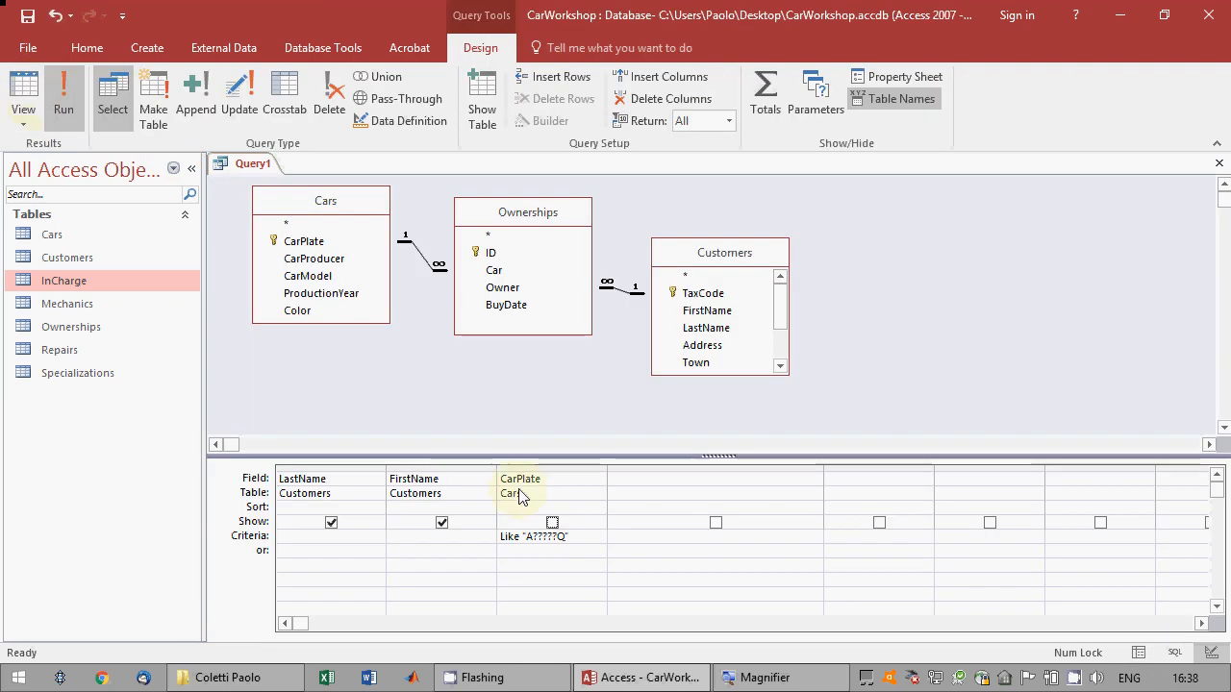
left_click(552, 523)
left_click(23, 82)
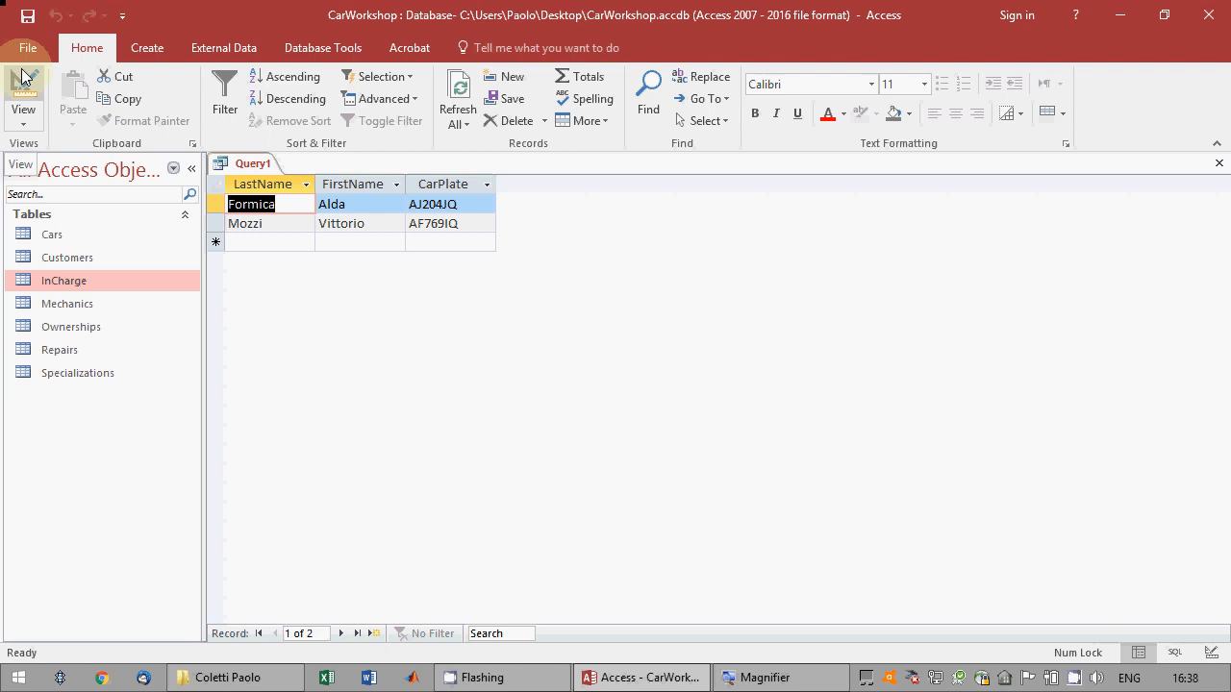
left_click(23, 82)
left_click(551, 523)
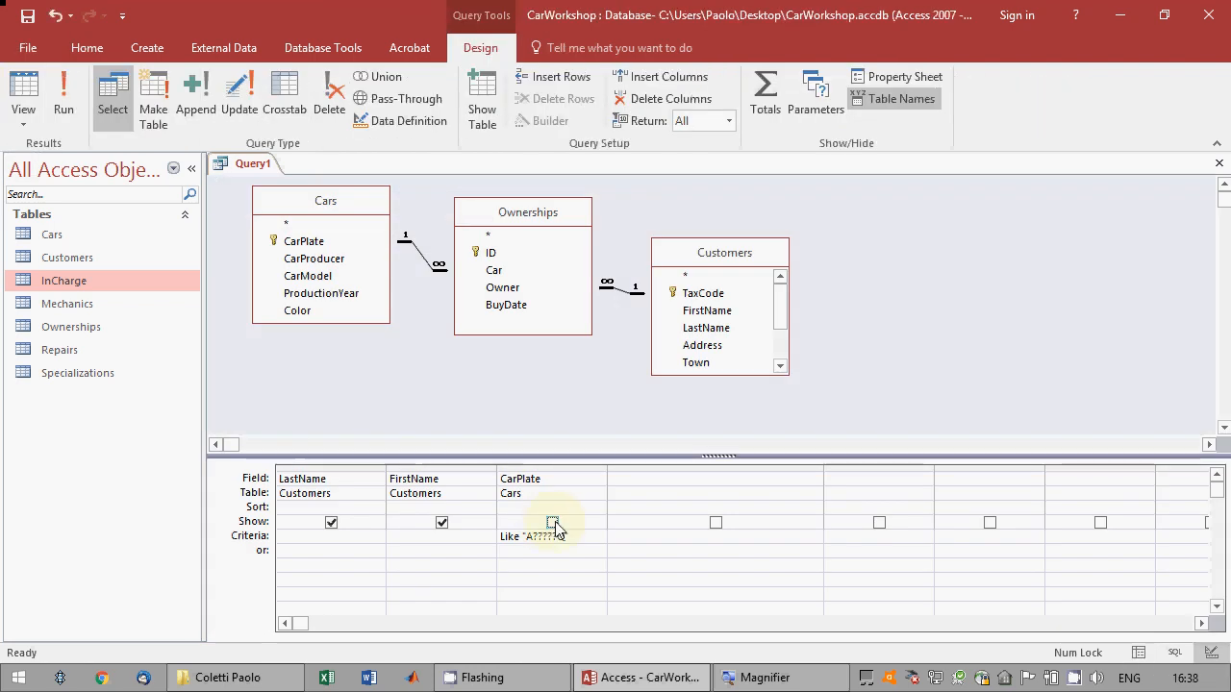
Save the query as query1 and close it.
left_click(28, 15)
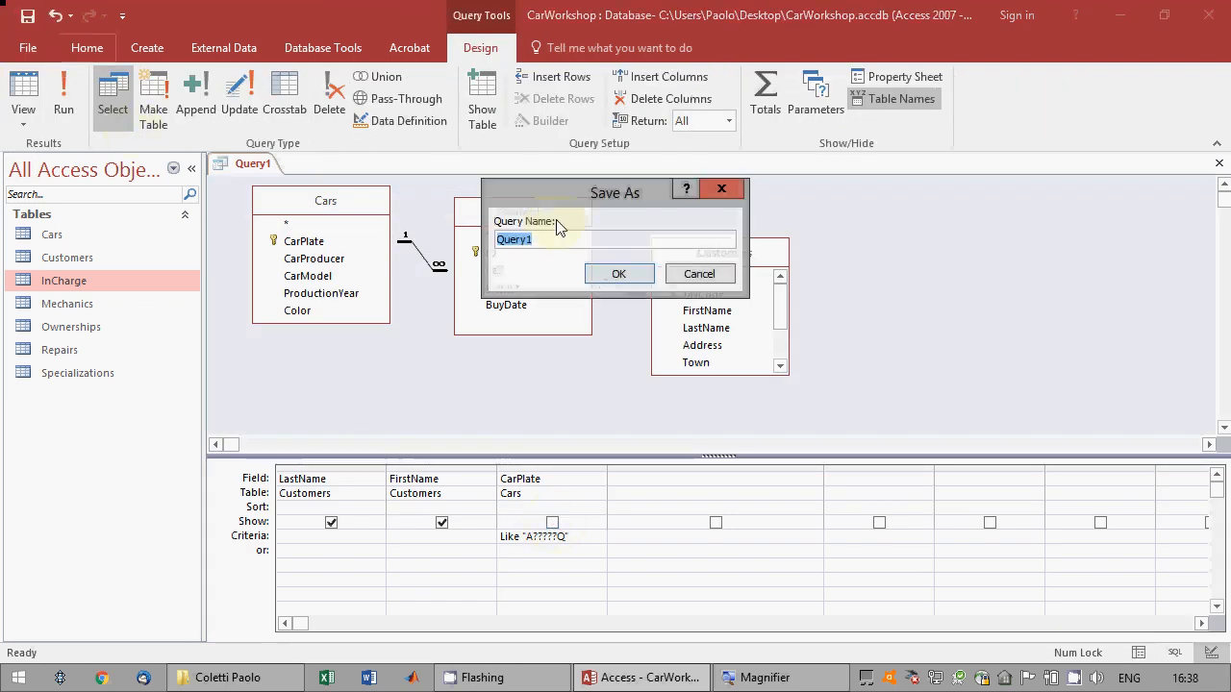
type("query1")
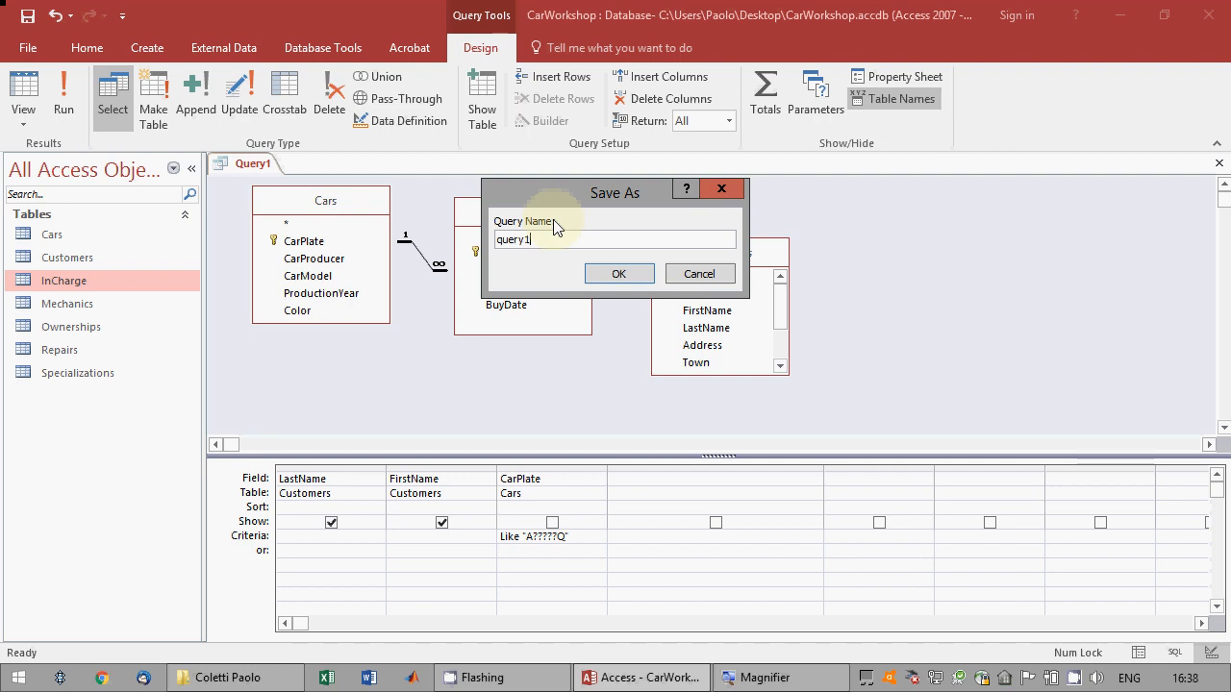
key("Return")
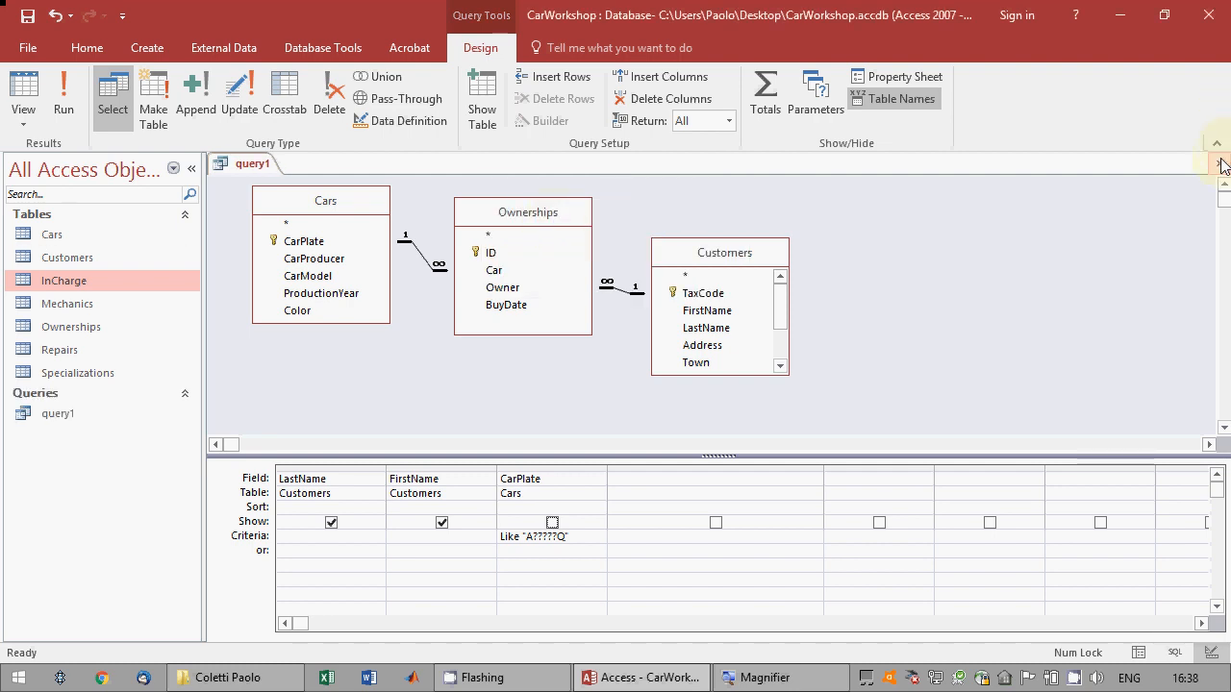
left_click(1223, 164)
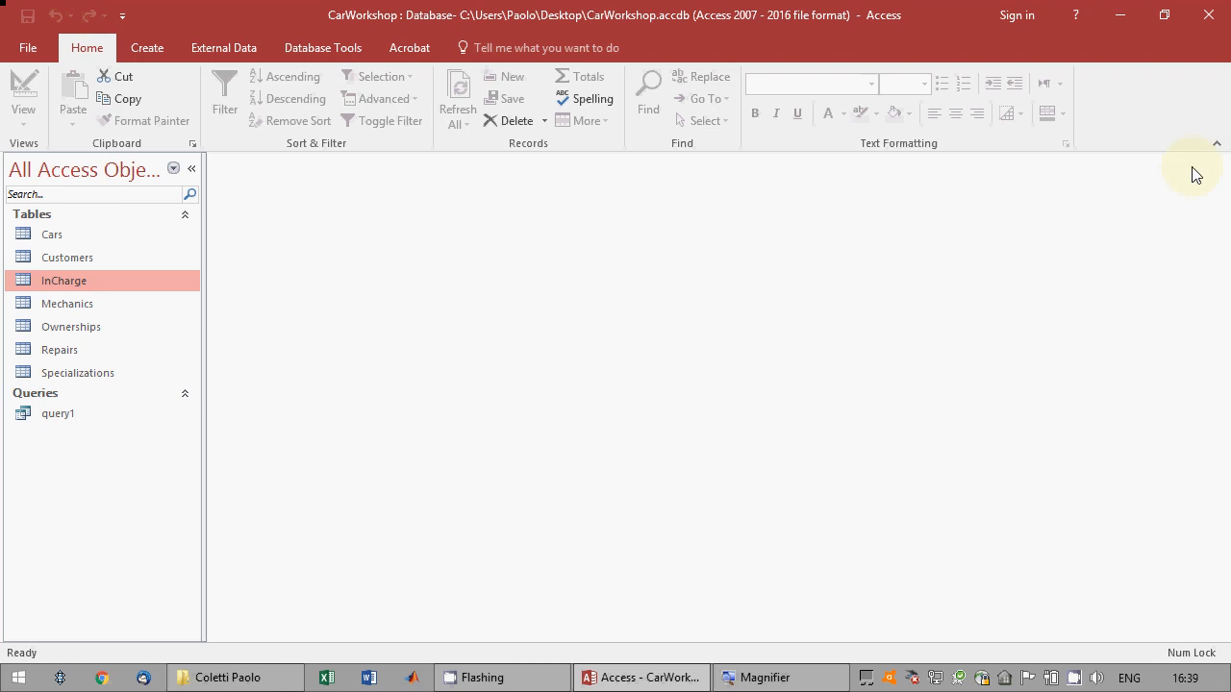
Create a second query in design view with the Mechanics and InCharge tables.
left_click(154, 48)
left_click(284, 117)
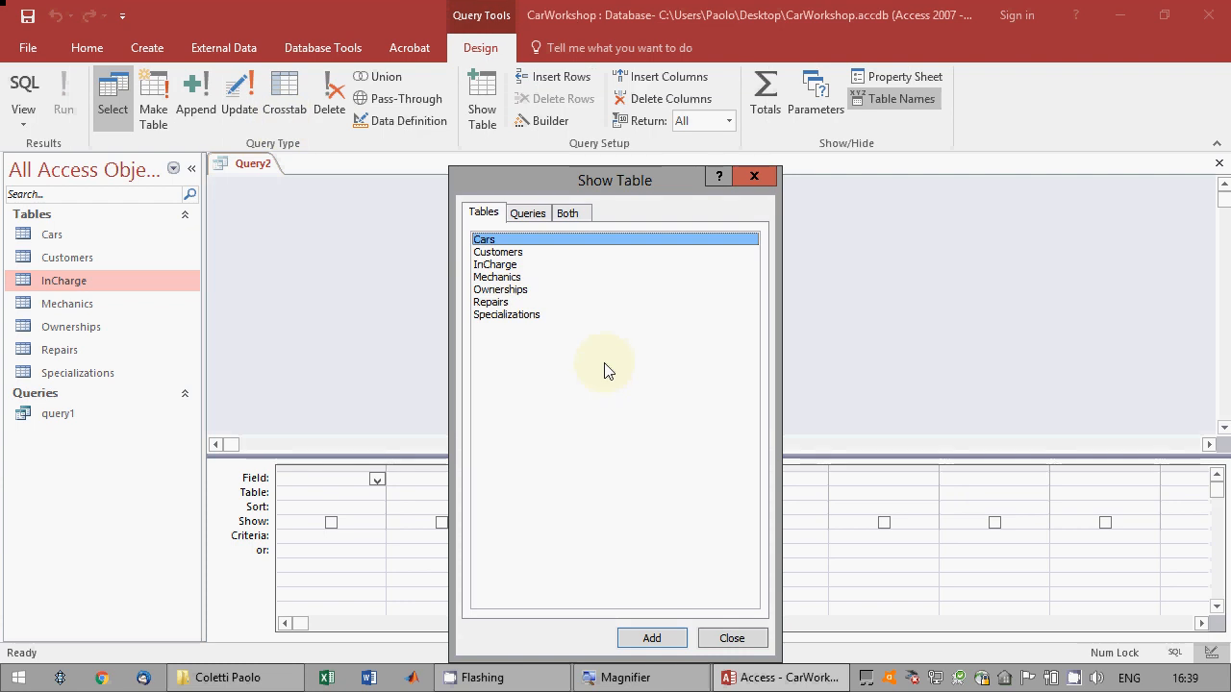
double_click(507, 279)
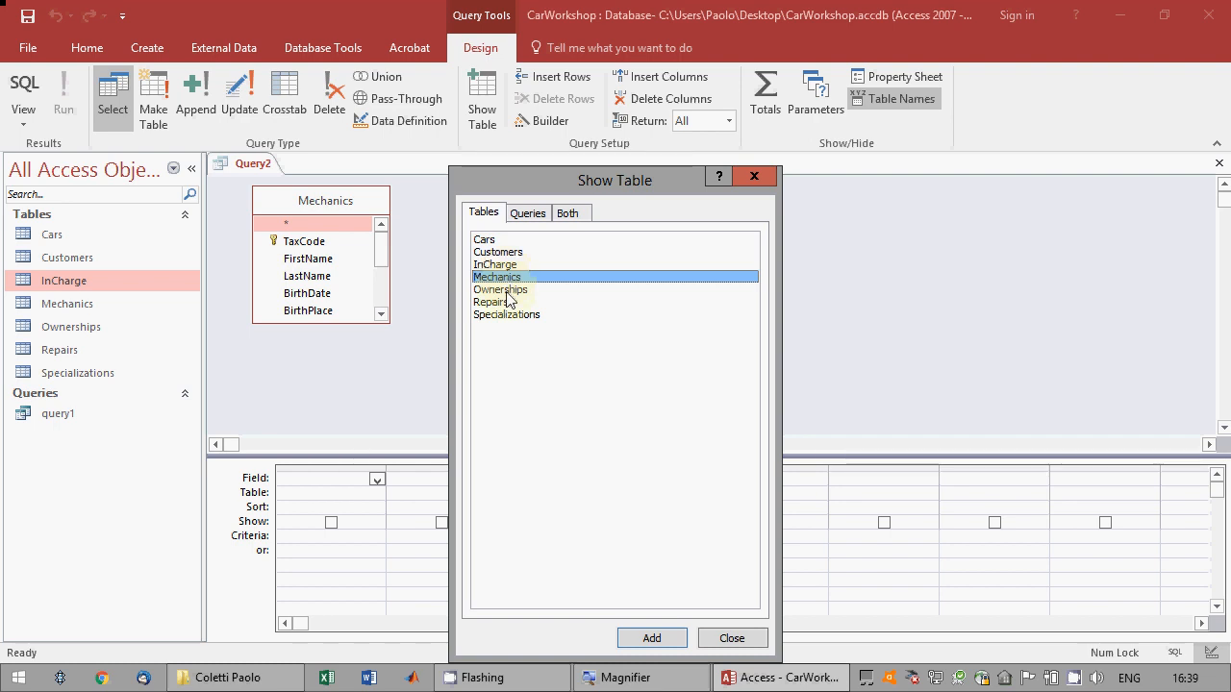
double_click(503, 268)
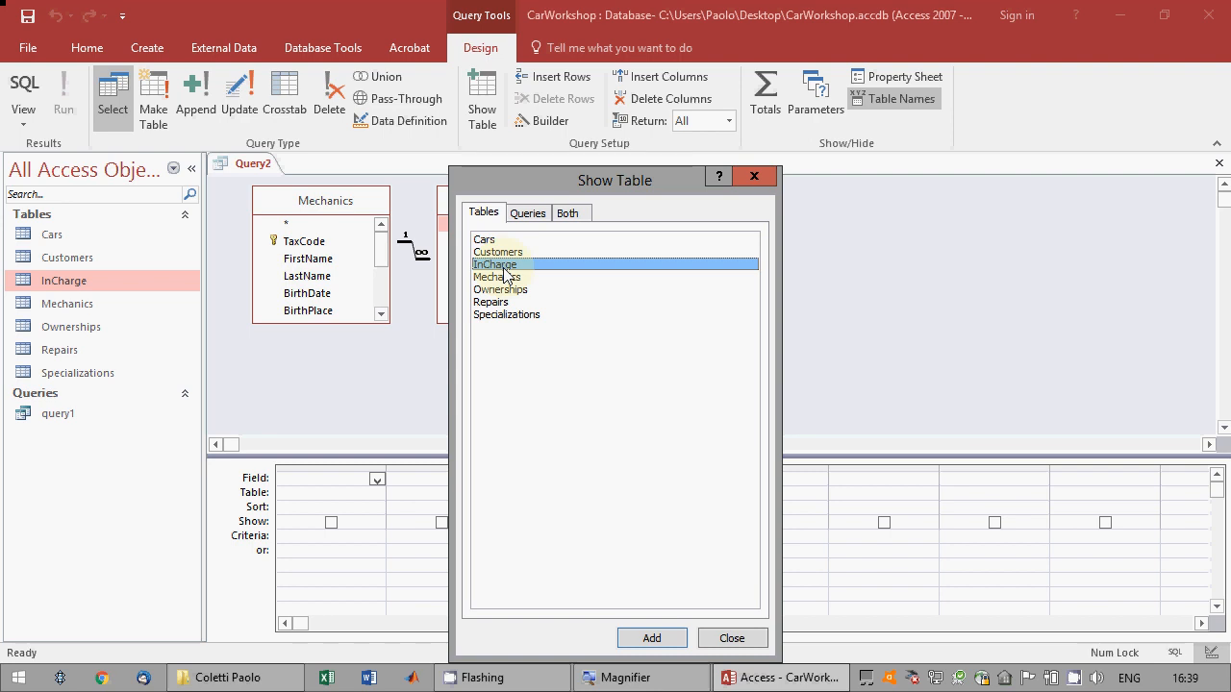
left_click(730, 638)
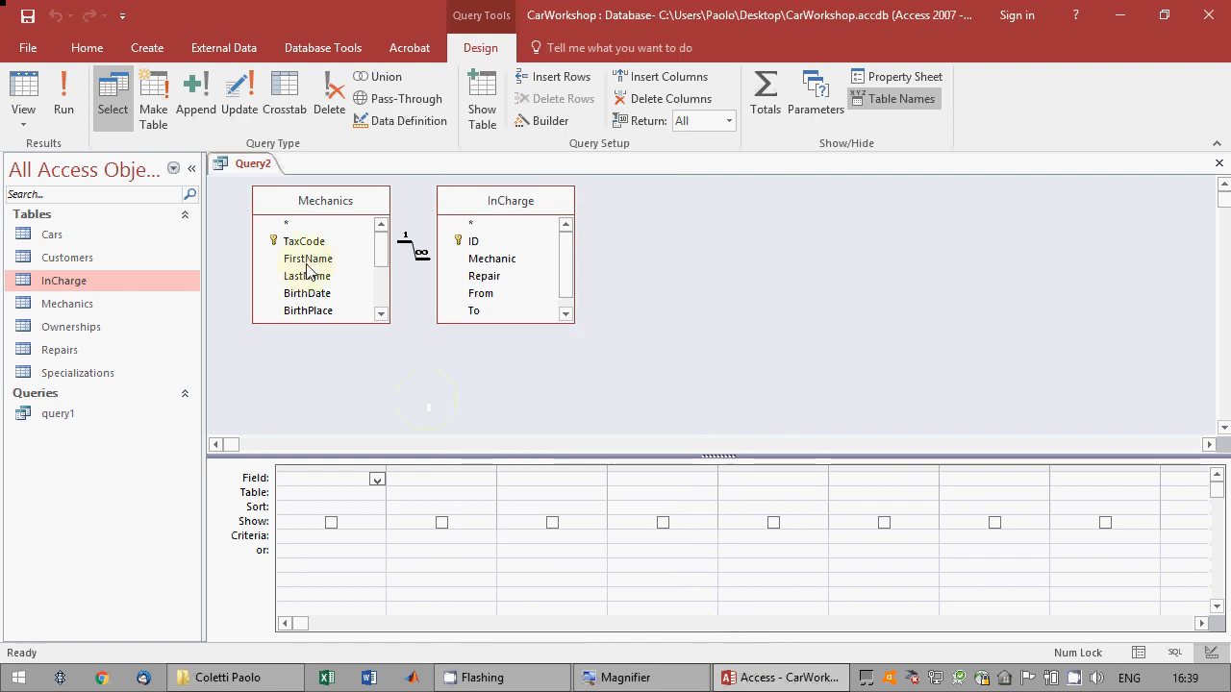
Add FirstName and LastName from Mechanics and WorkHours from InCharge to the query grid.
left_click_drag(306, 262, 348, 502)
left_click(383, 239)
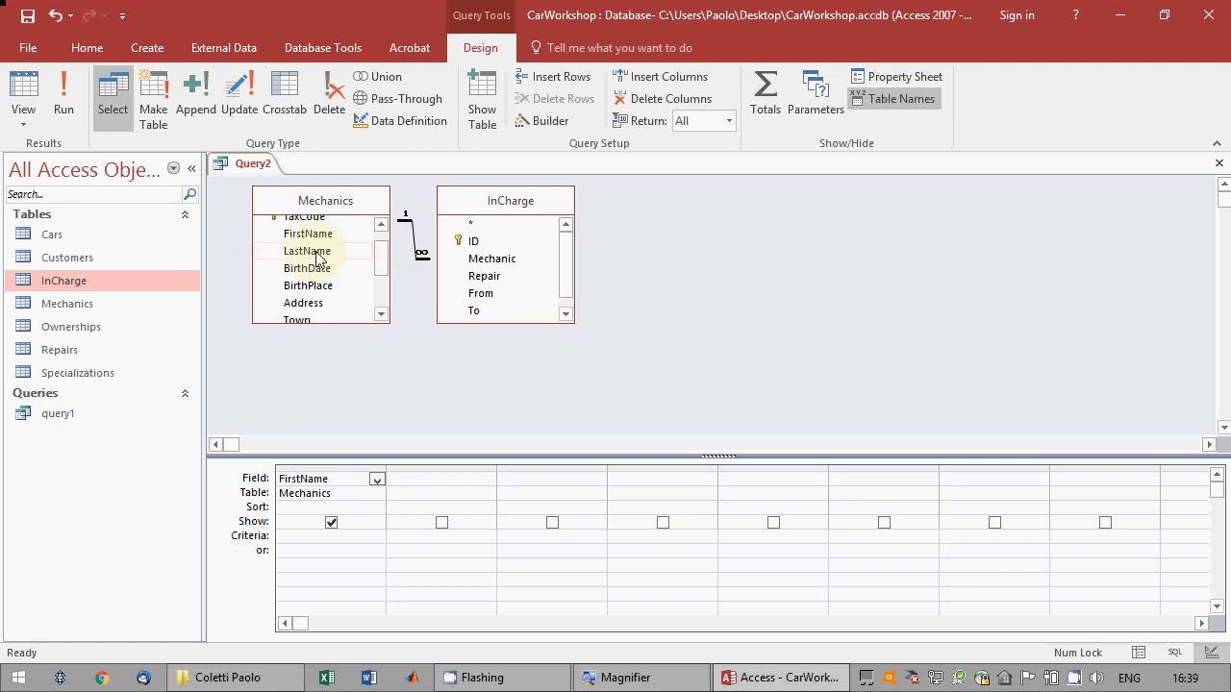
left_click_drag(317, 252, 480, 508)
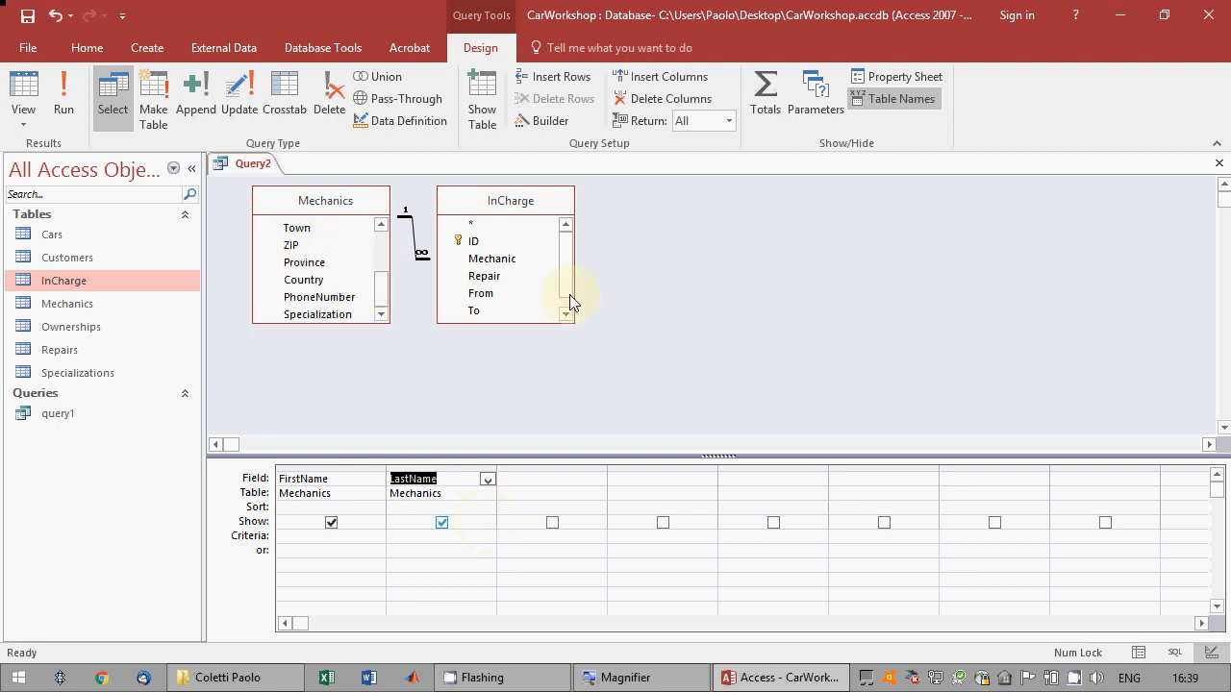
scroll(567, 278, "down", 1)
left_click(494, 315)
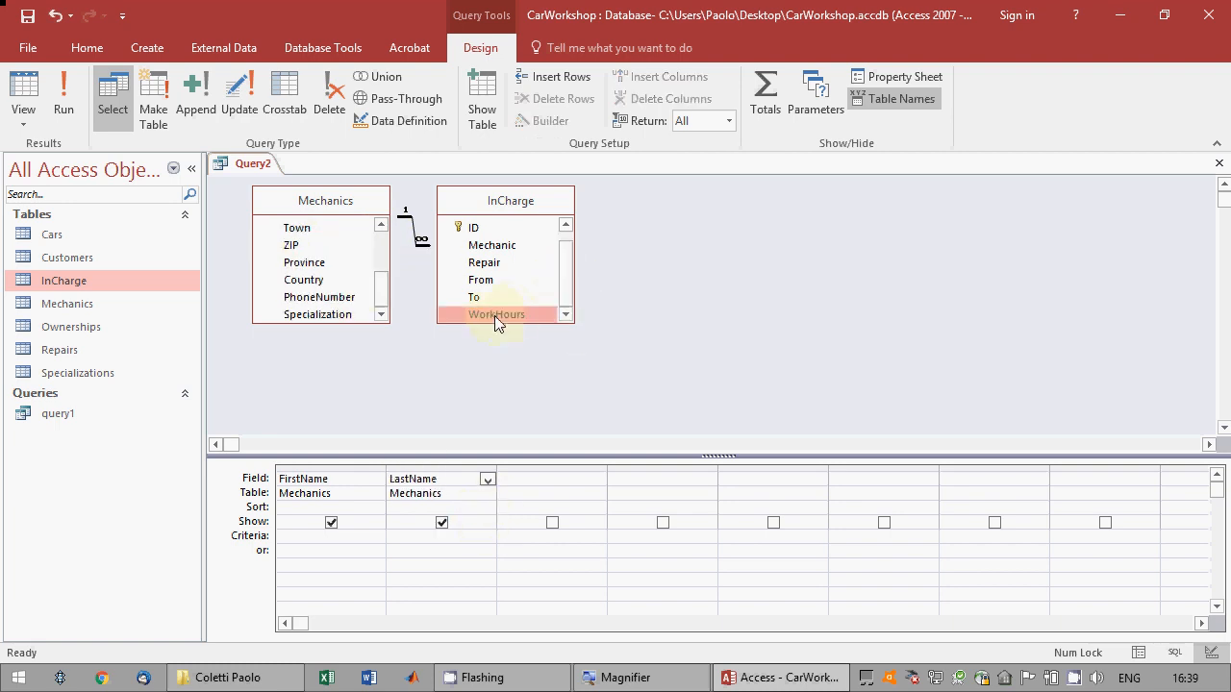
left_click_drag(494, 315, 594, 509)
Enable totals with Avg for WorkHours grouped by mechanic name, and run the query, widening the averages column in the datasheet.
left_click(763, 96)
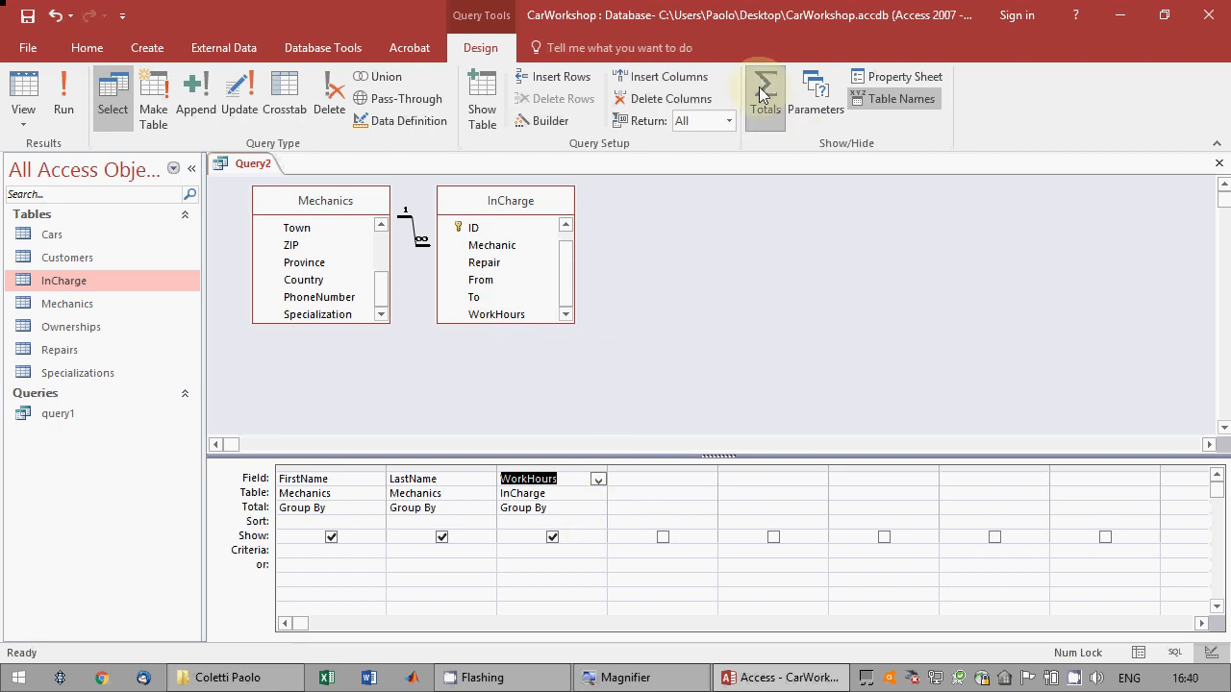
left_click(597, 508)
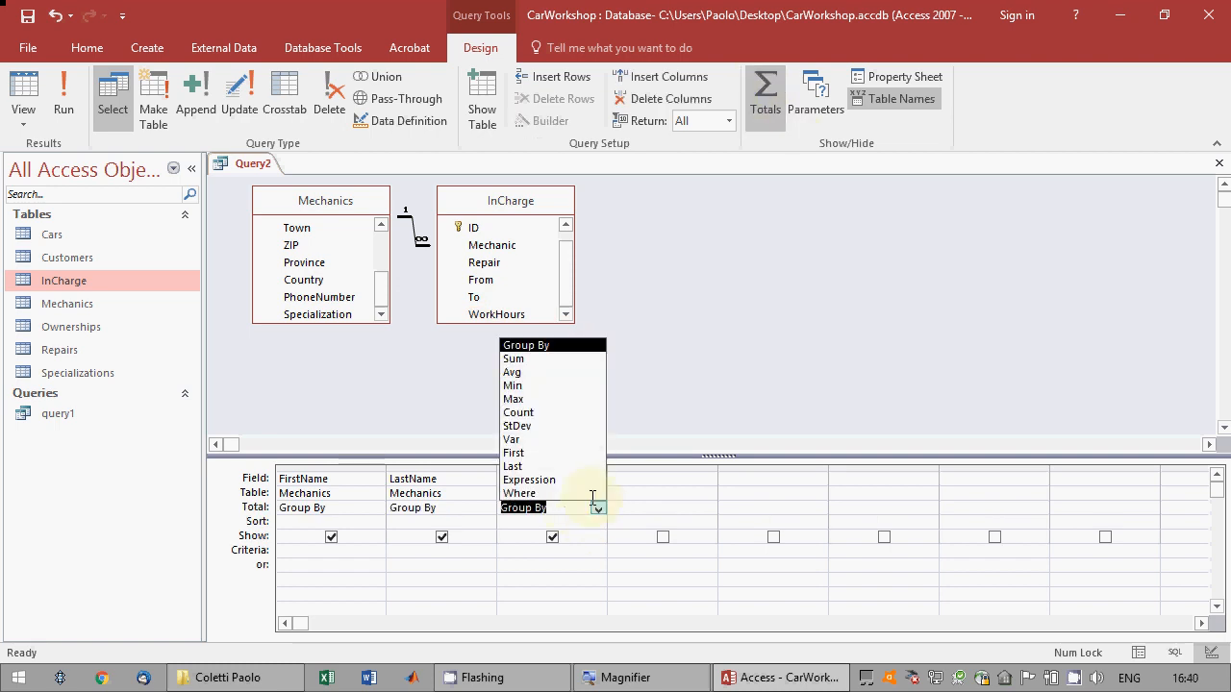
left_click(541, 373)
left_click(531, 574)
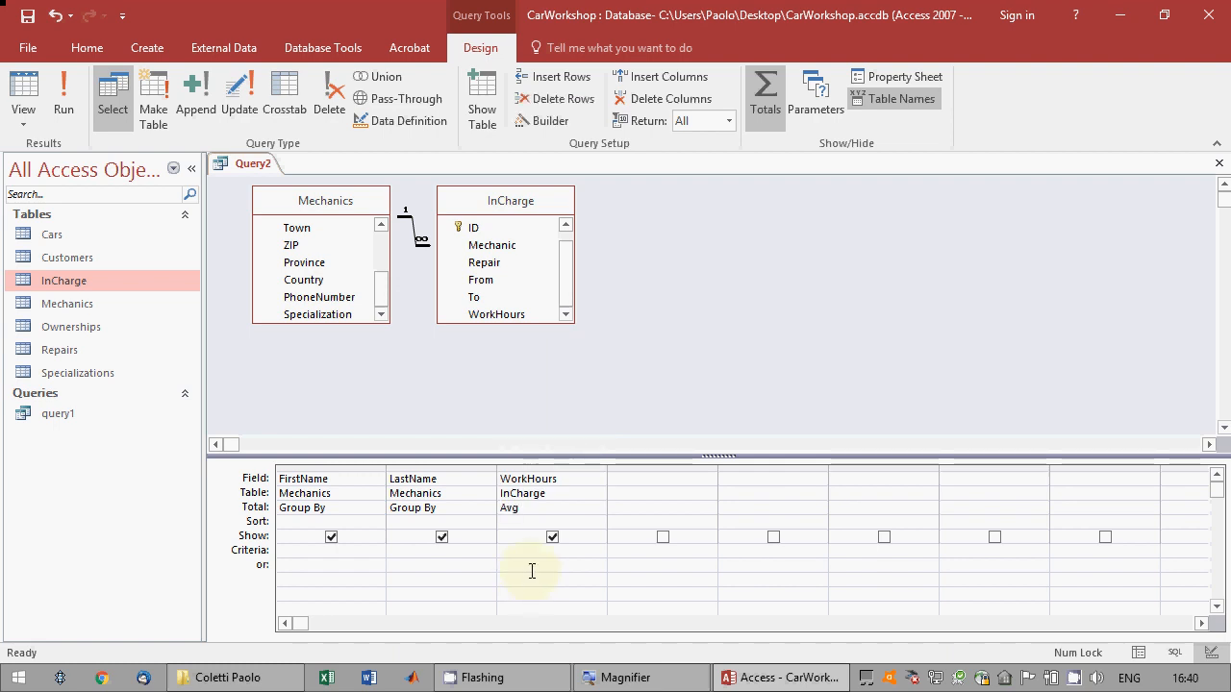
left_click(68, 91)
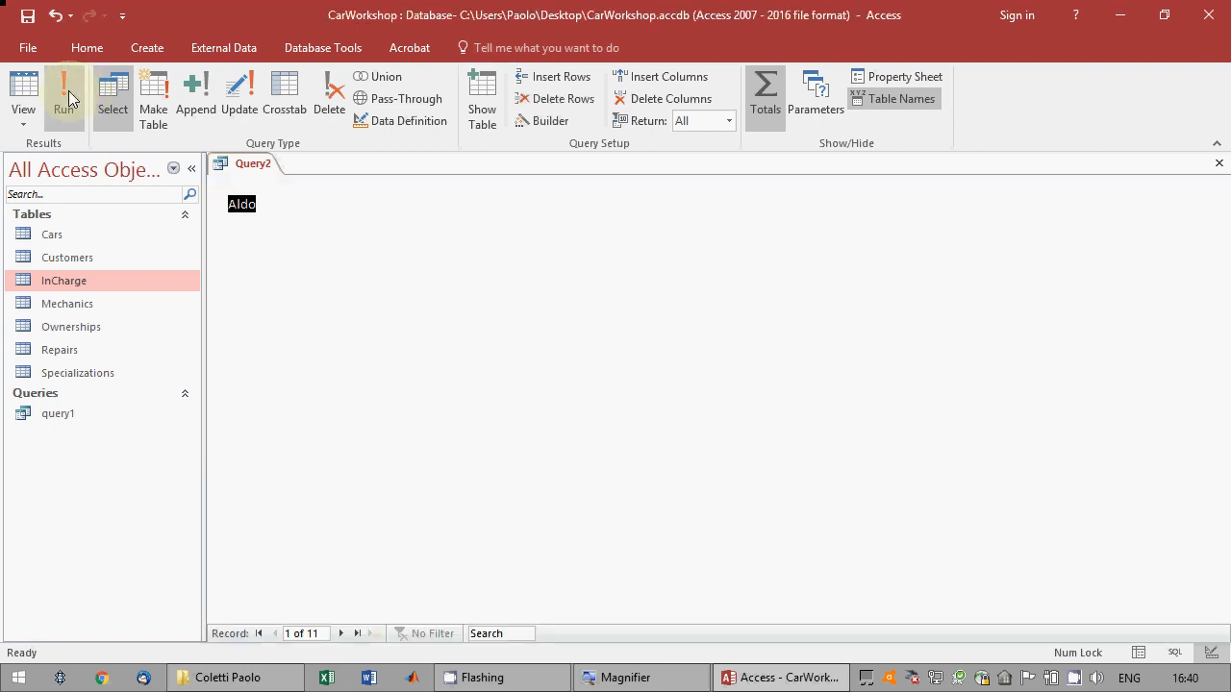
left_click_drag(496, 190, 626, 188)
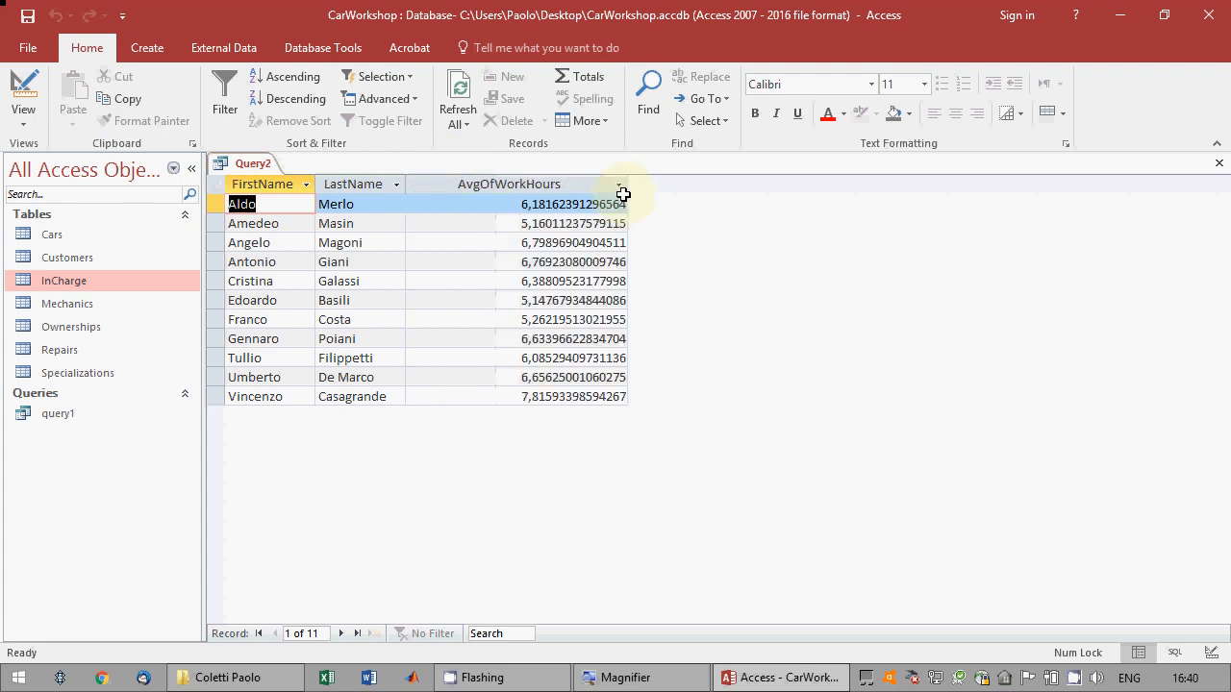
Save the average work hours query as Query2 and close it.
left_click(26, 16)
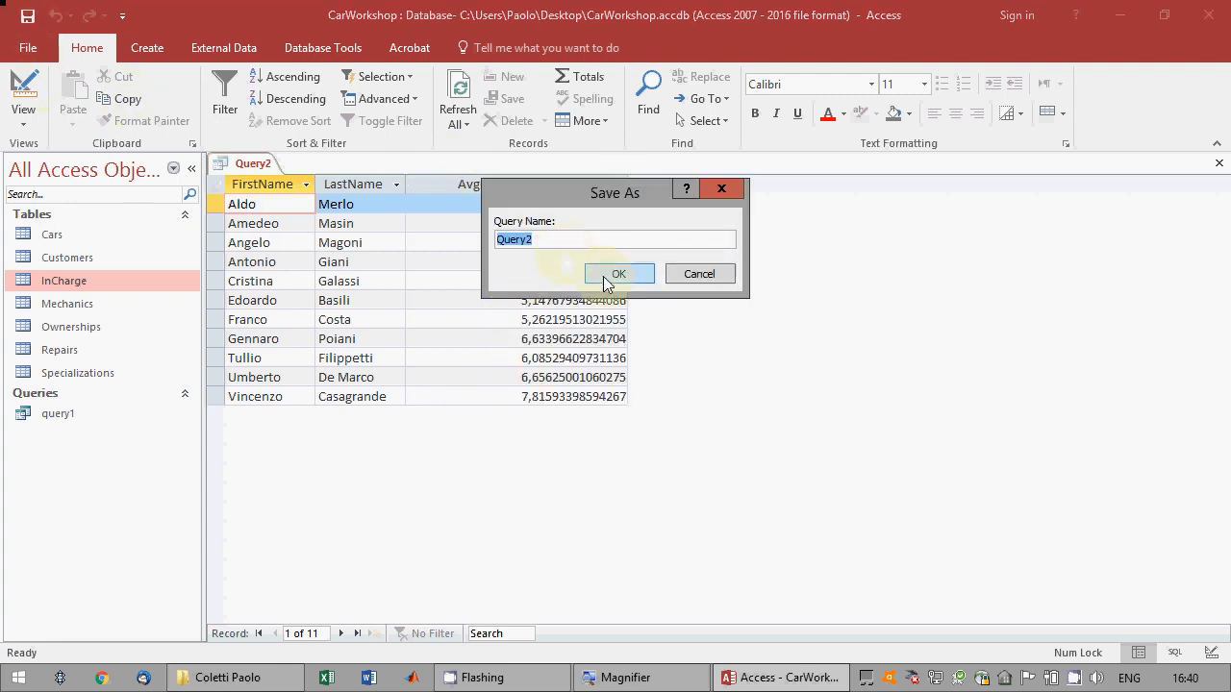
left_click(606, 275)
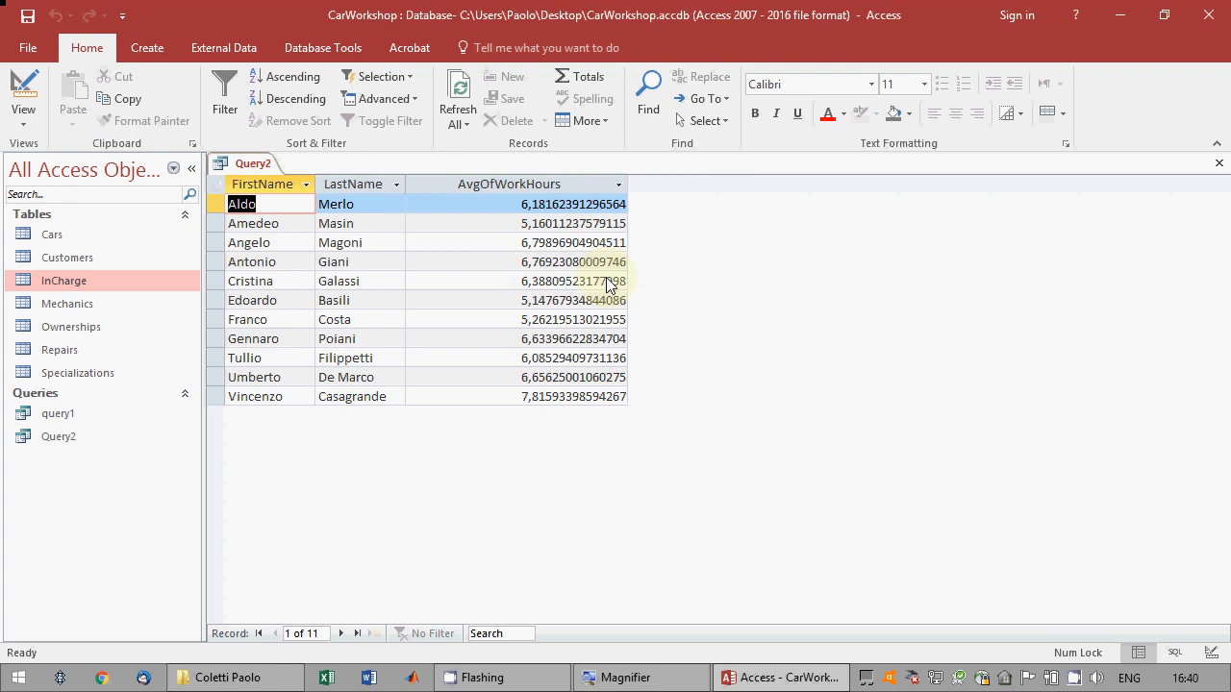
left_click(1222, 165)
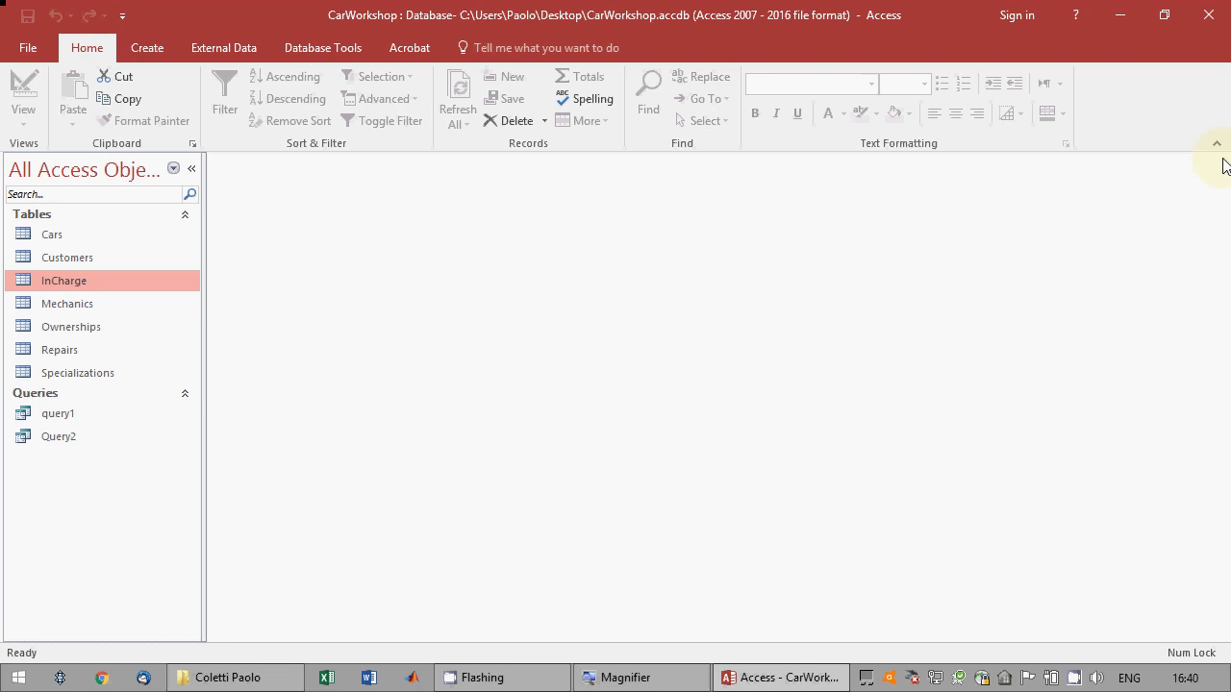
Create a new table in design view with an AutoNumber field named ID set as the primary key.
left_click(135, 46)
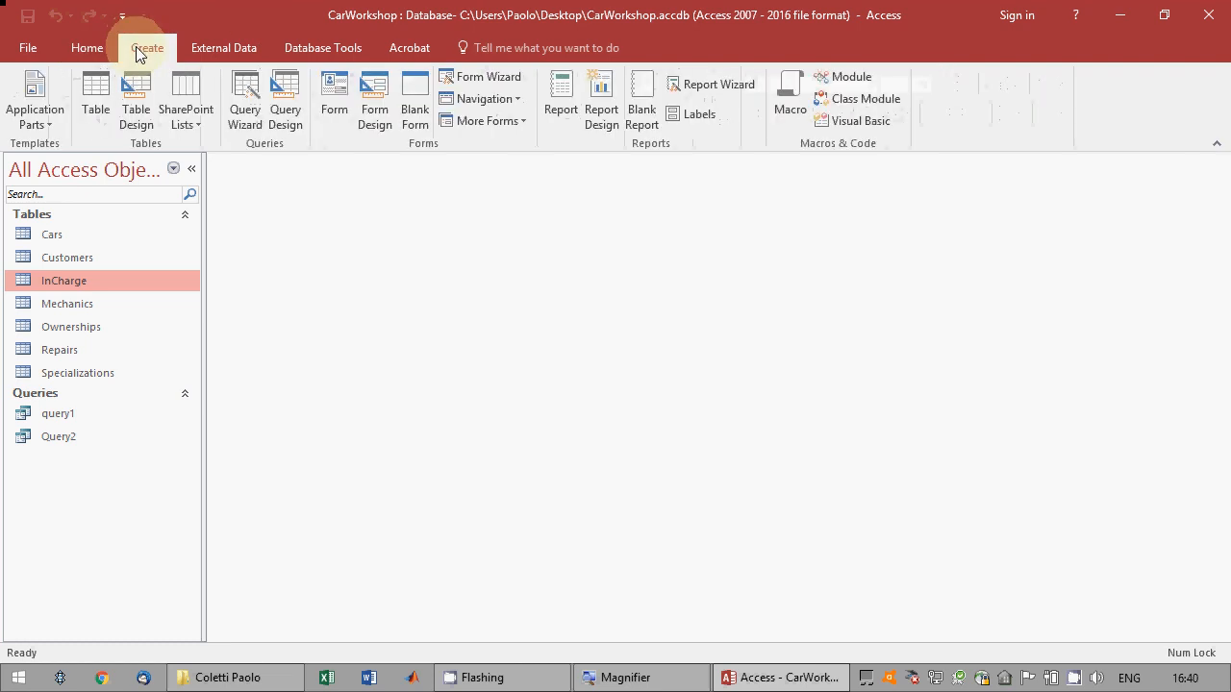
left_click(138, 100)
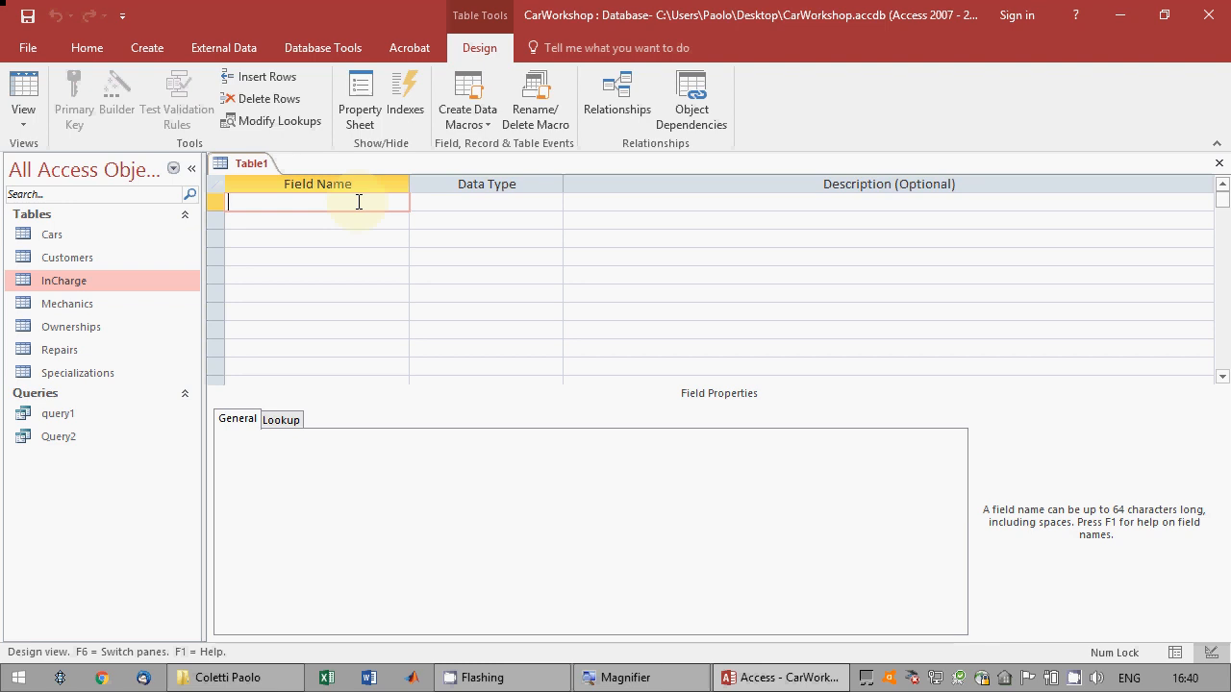
type("ID")
key("Tab")
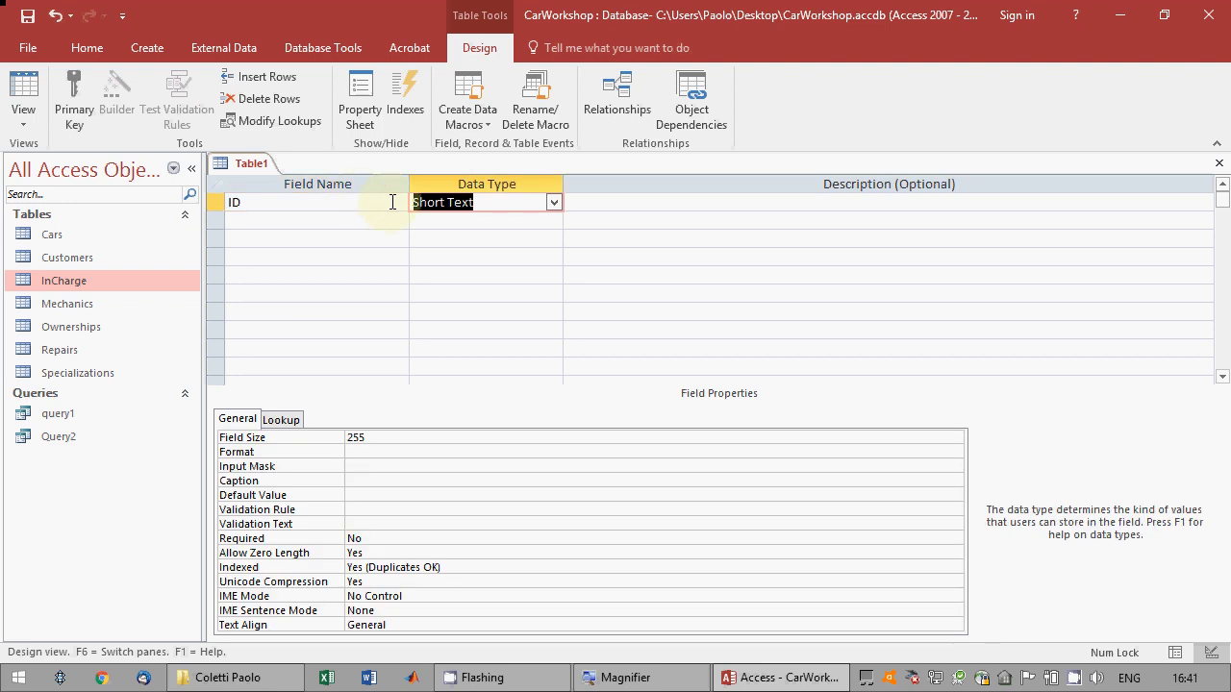
type("AutoNumber")
key("Tab")
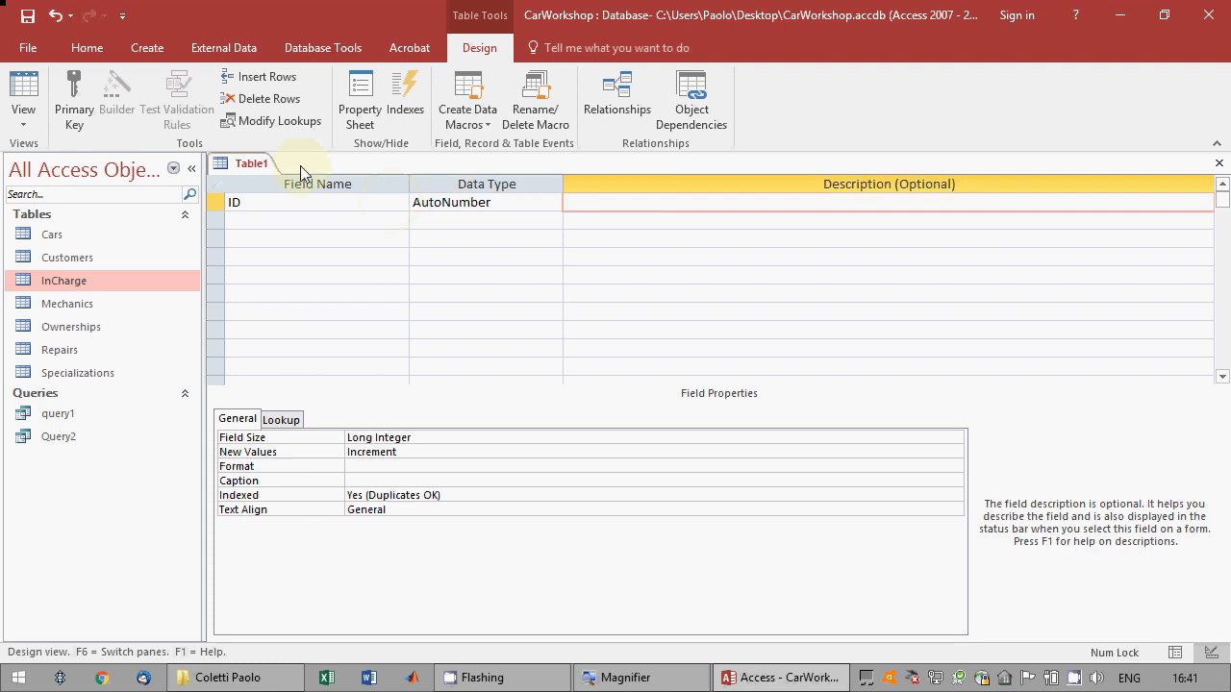
left_click(300, 202)
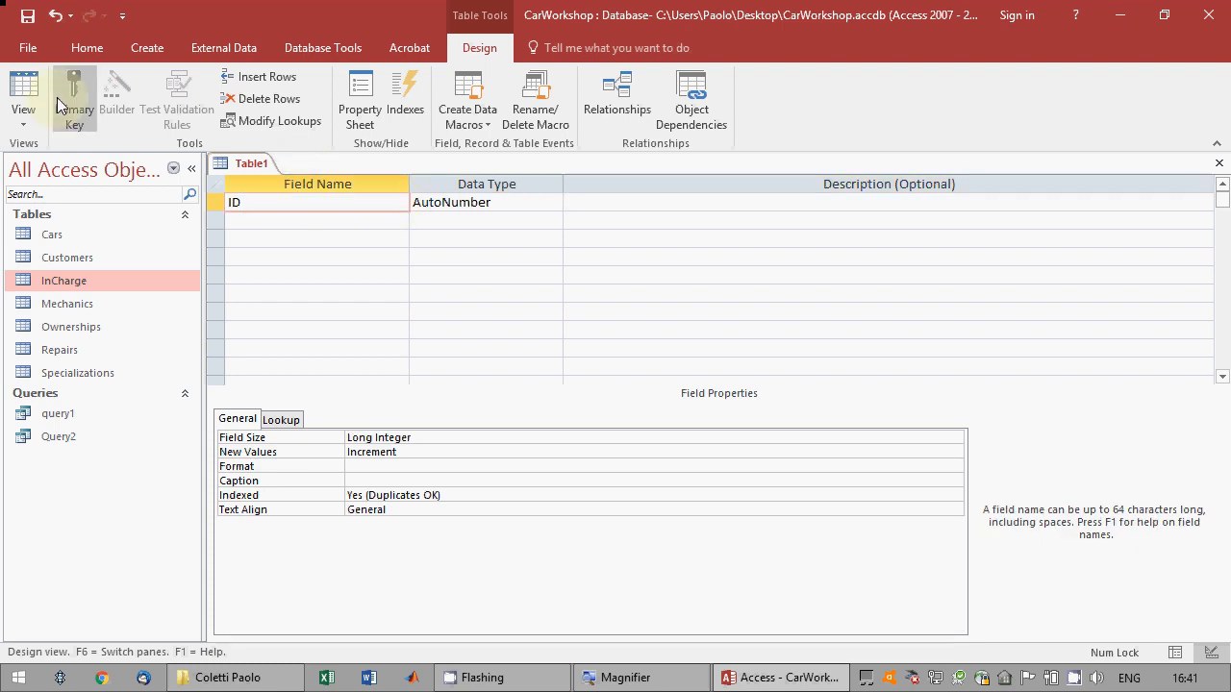
left_click(58, 98)
Add a CountryName field with the Short Text data type below ID.
left_click(272, 219)
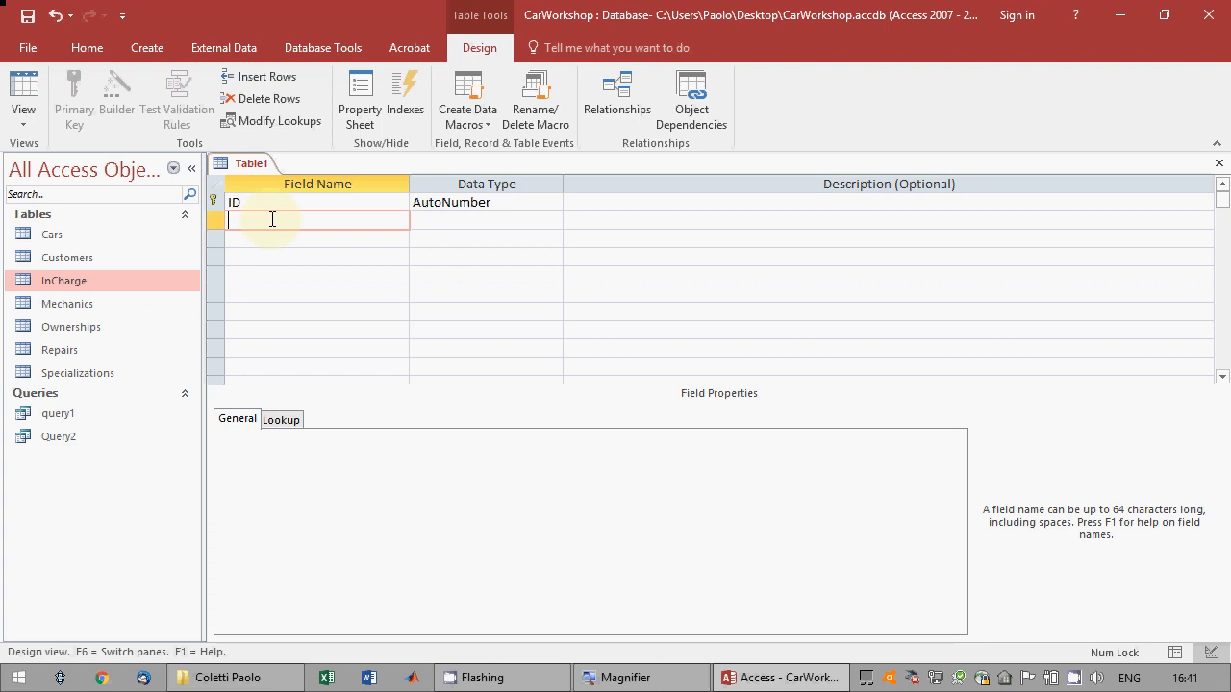
type("CountryName")
key("Tab")
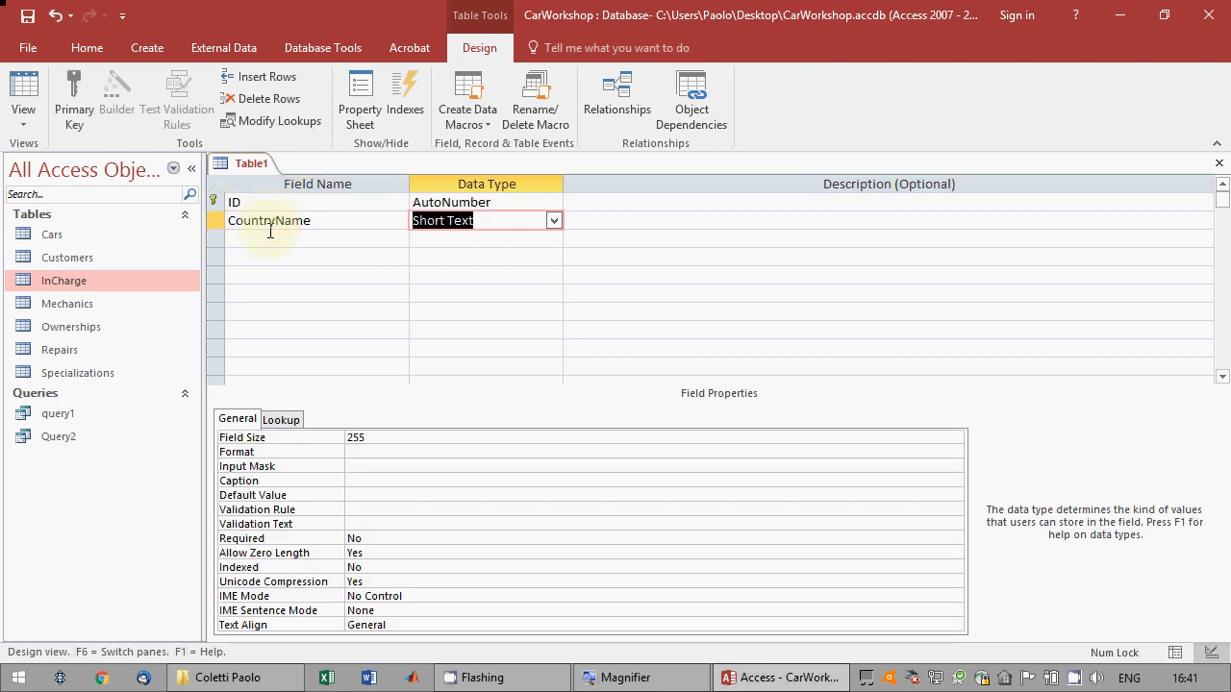
left_click(268, 246)
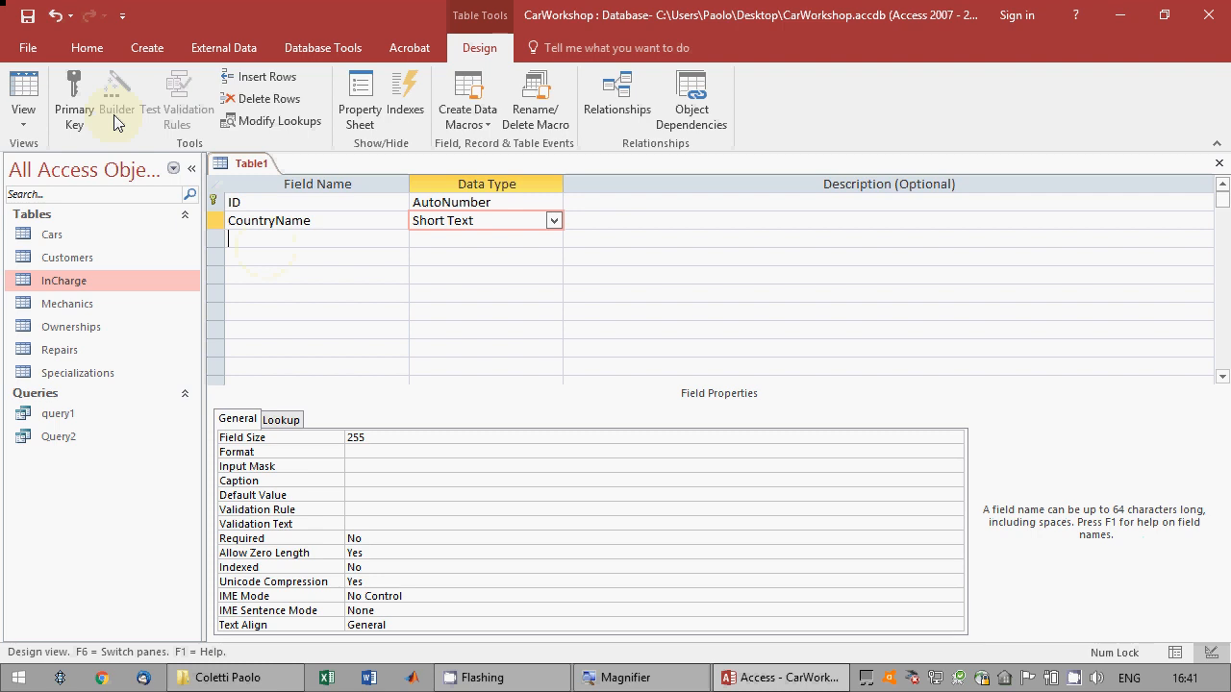
Save the new table as Countries and show it in datasheet view.
left_click(15, 91)
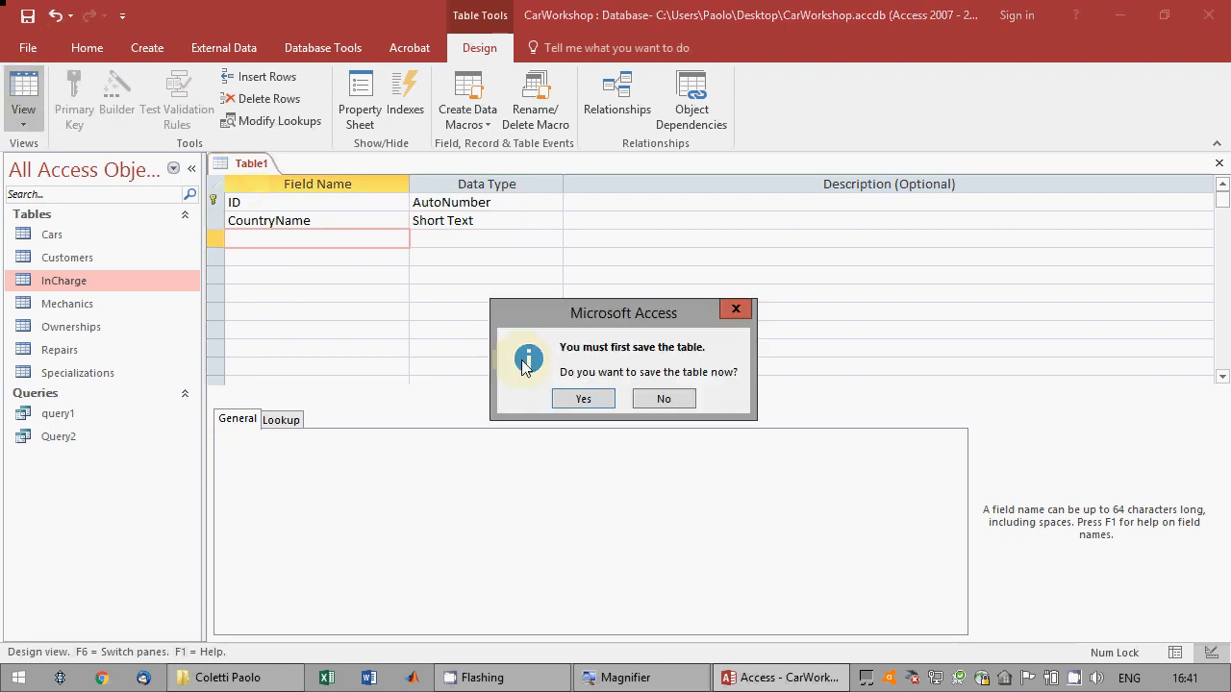
left_click(585, 400)
type("Coun")
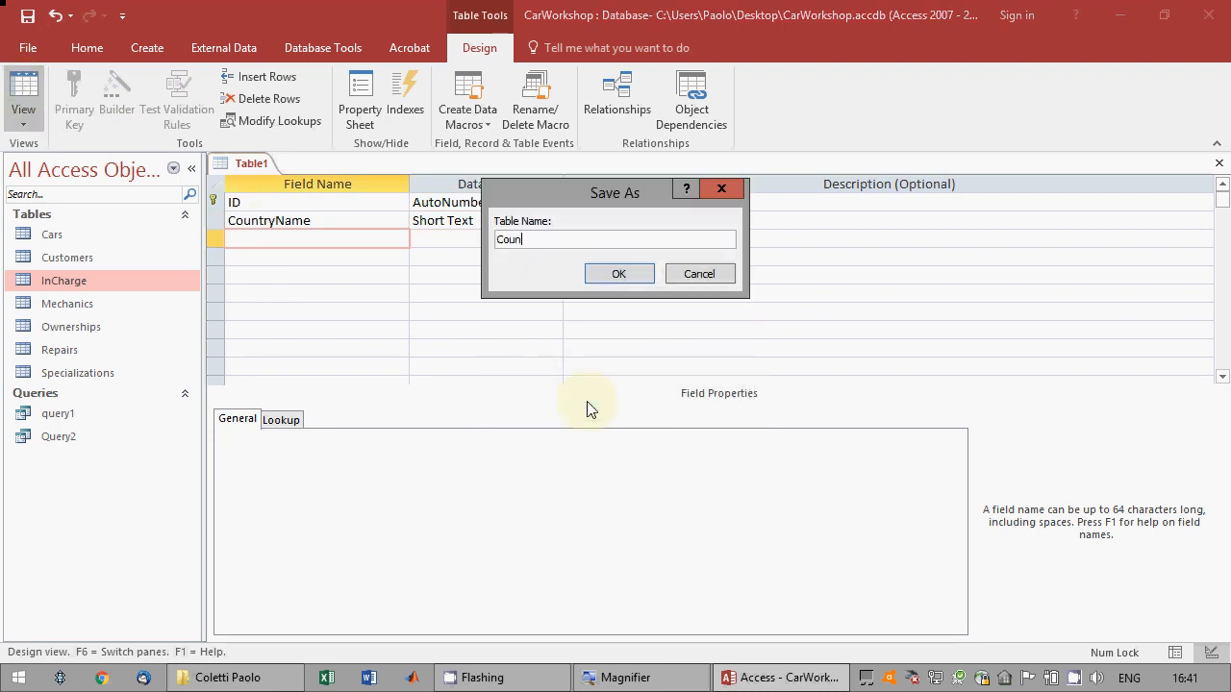
type("tries")
key("Return")
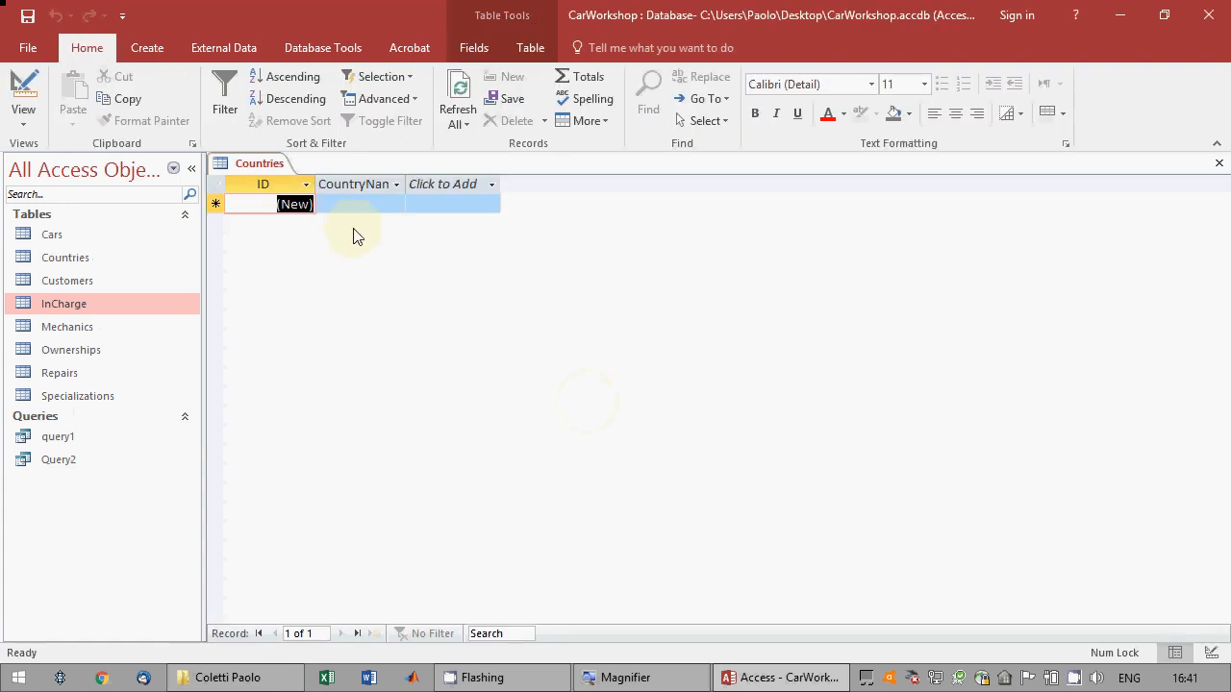
Enter Italy, Germany and Austria as CountryName records in the Countries table, then save and close it.
left_click(332, 205)
type("Italy")
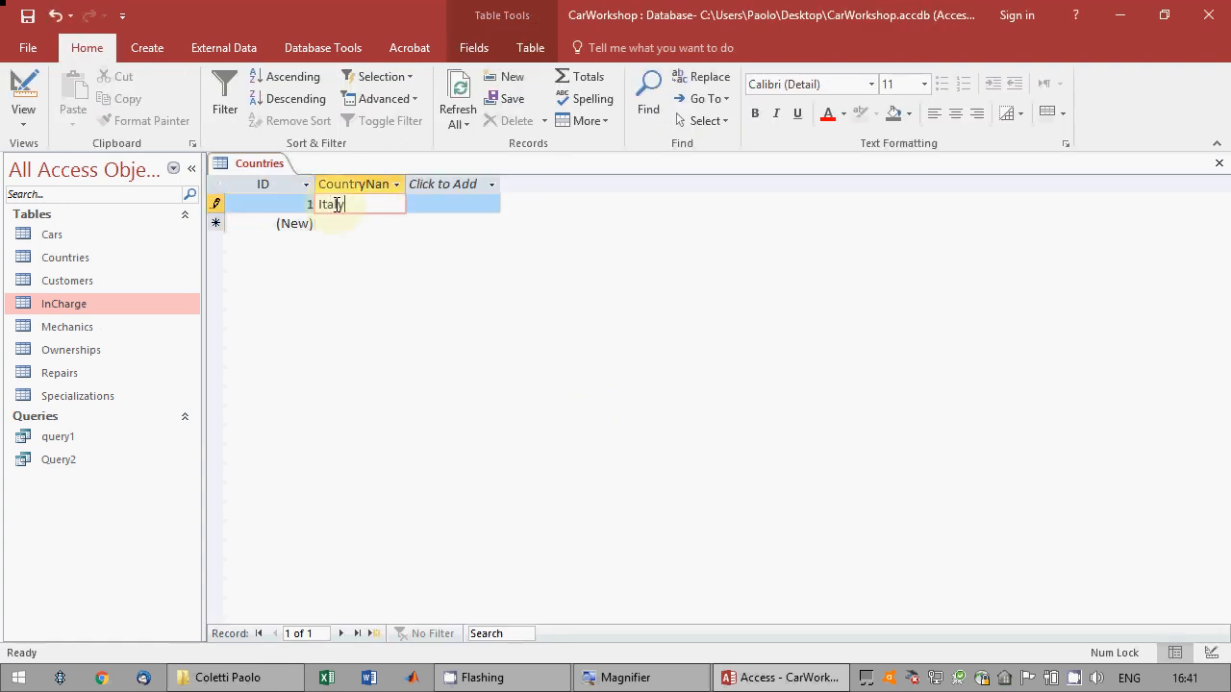
key("Tab")
key("Tab")
type("Ge")
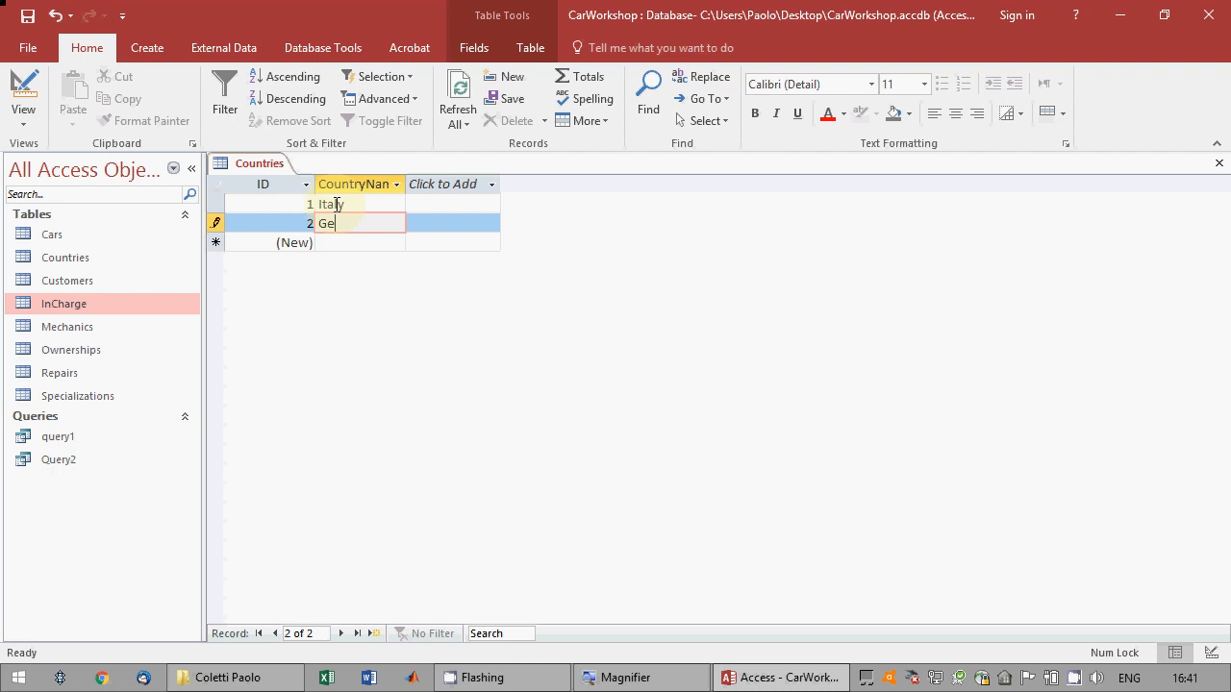
type("rmany")
key("Tab")
key("Tab")
type("Austria")
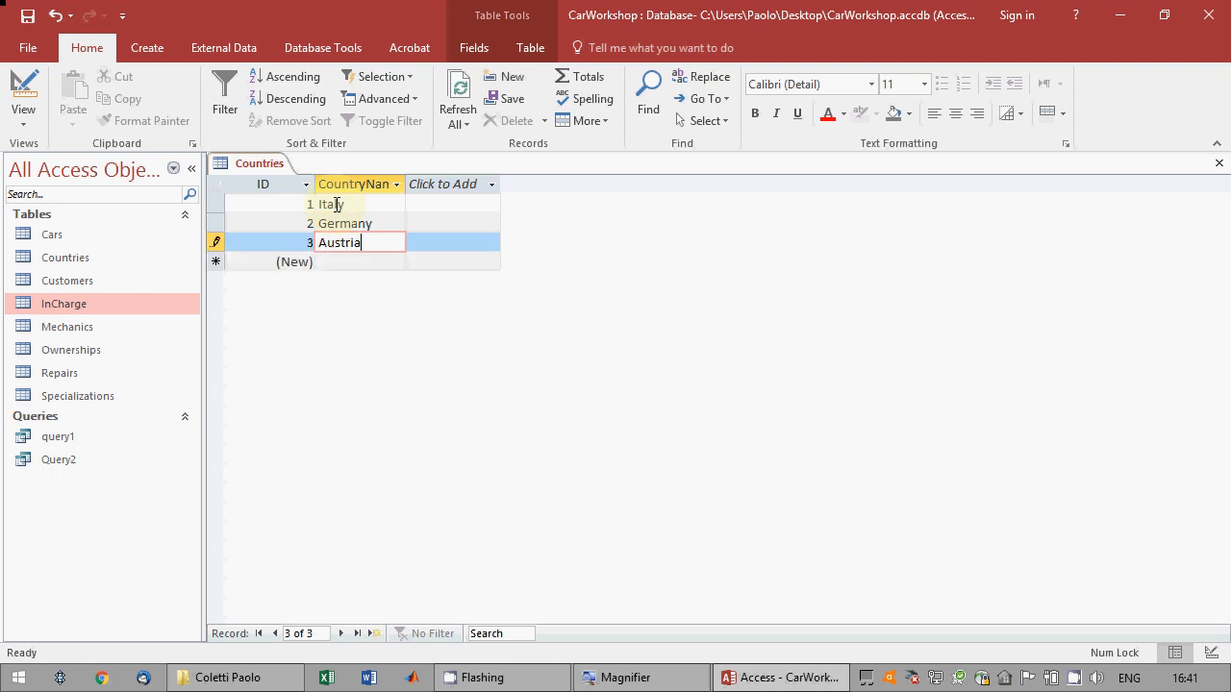
key("Tab")
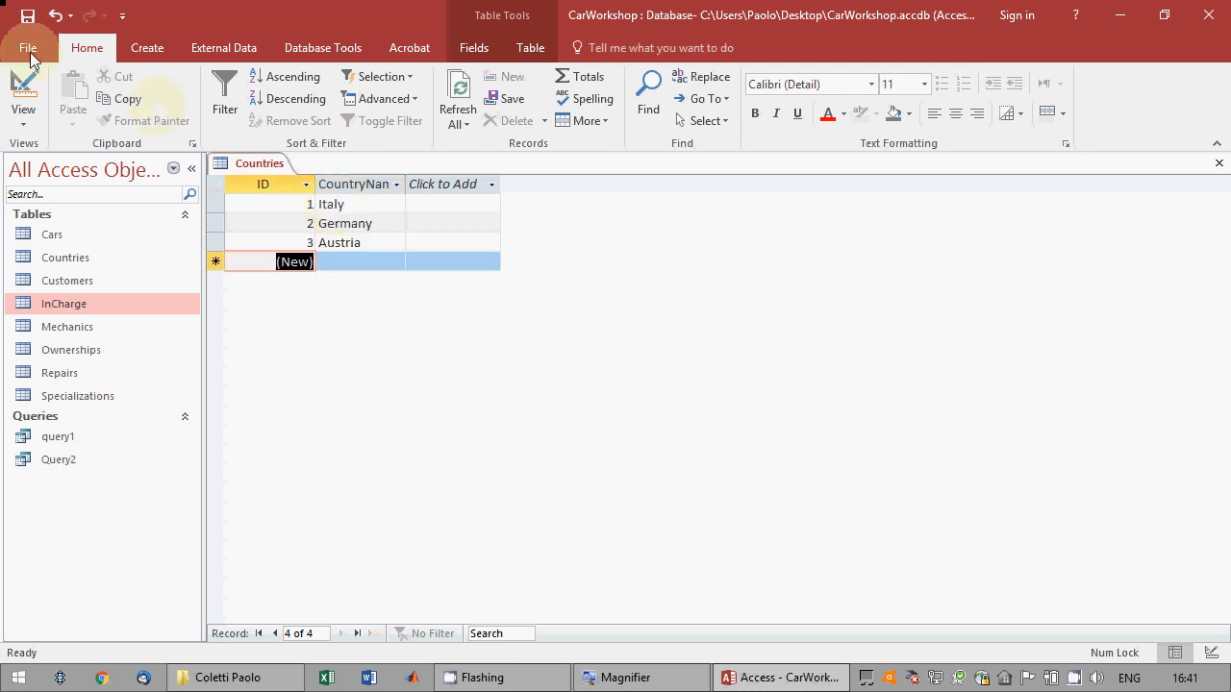
left_click(31, 18)
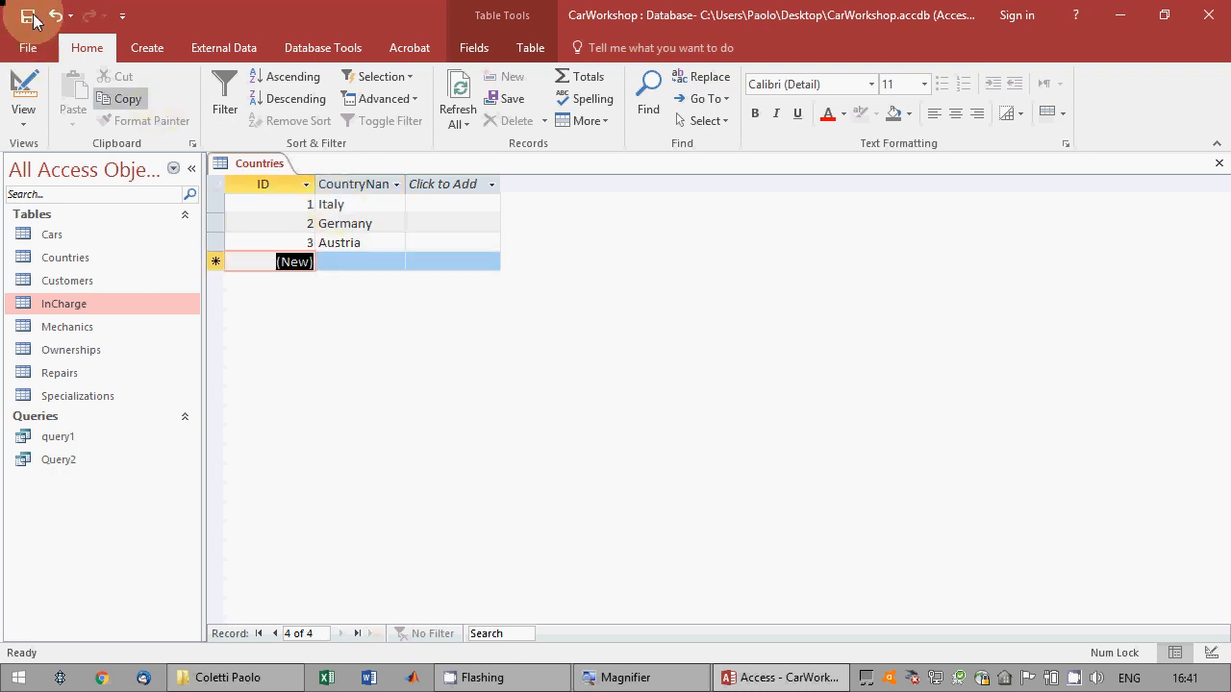
left_click(1218, 163)
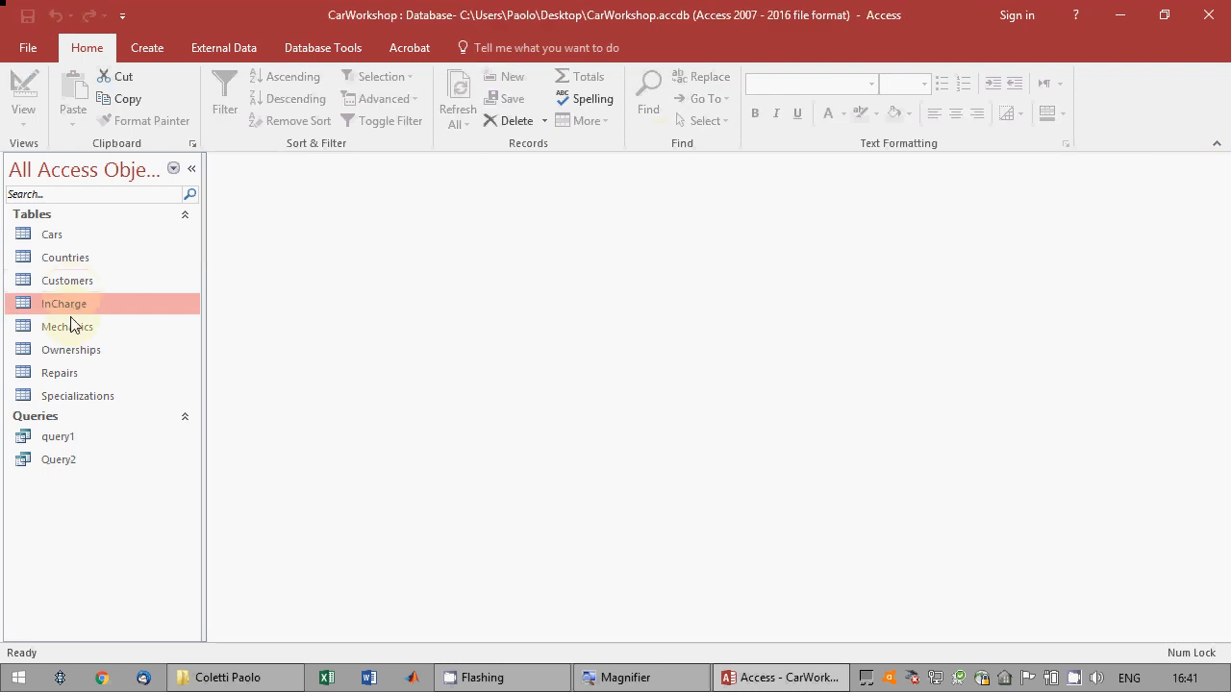
Open the Customers table in design view and start a Lookup Wizard for its Country field, taking values from another table.
left_click(73, 281)
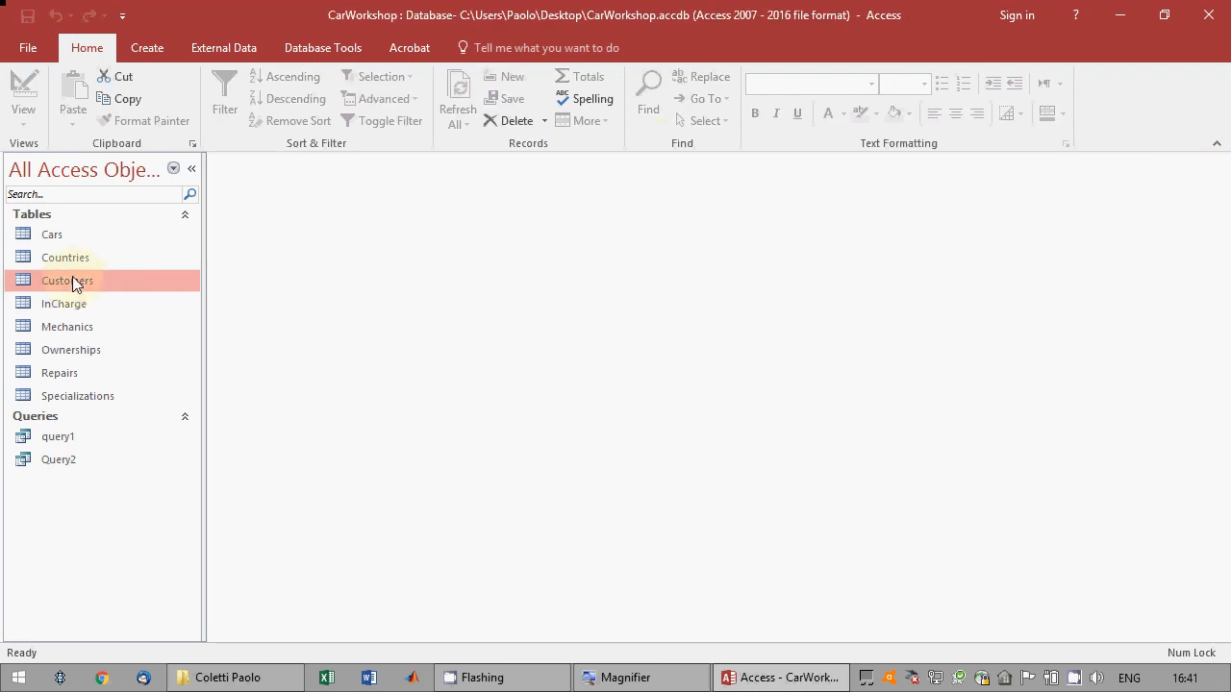
right_click(74, 280)
left_click(93, 311)
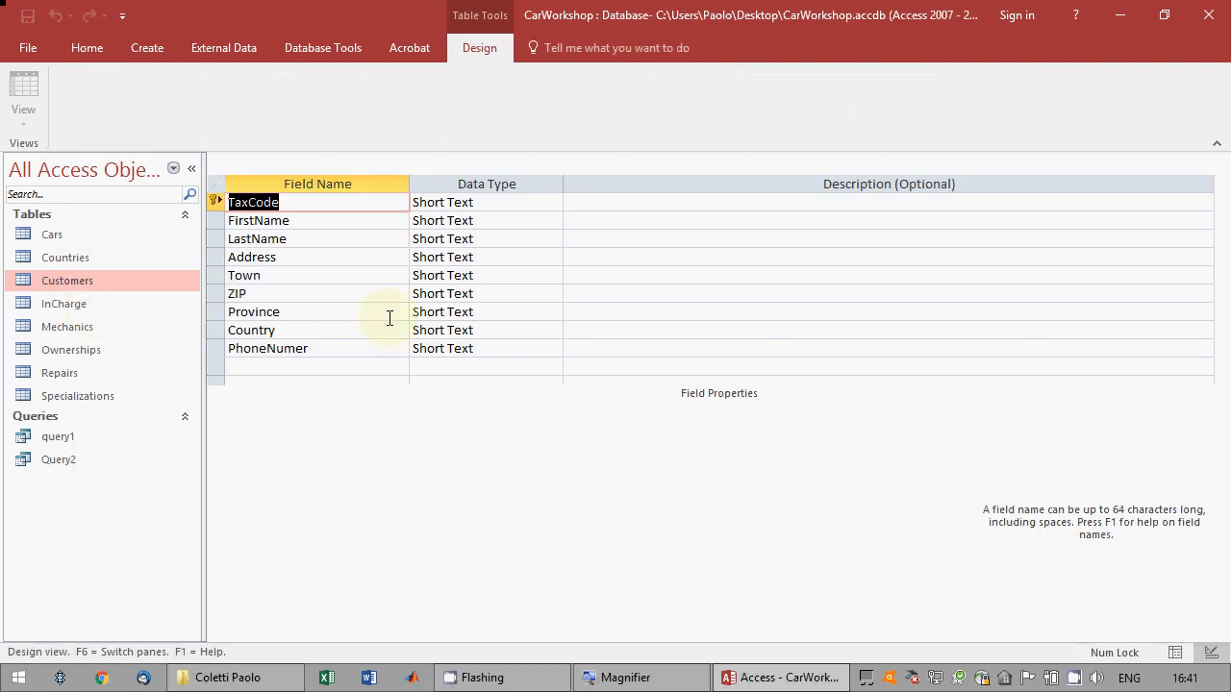
left_click(478, 330)
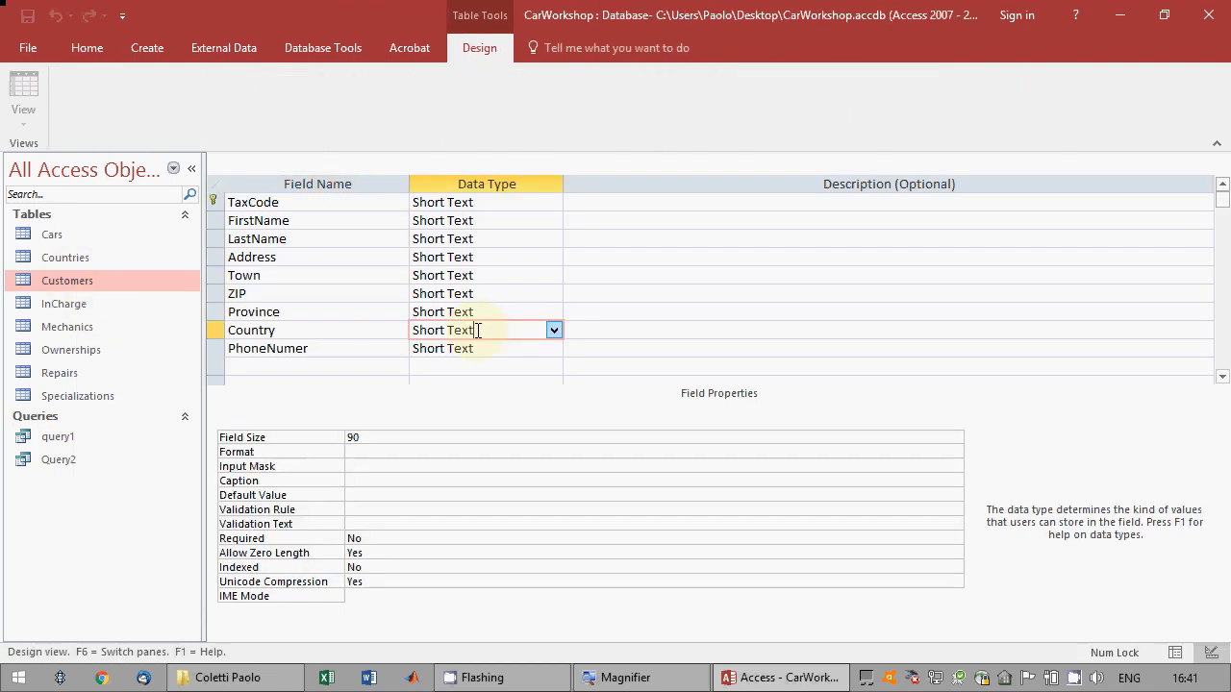
left_click(551, 331)
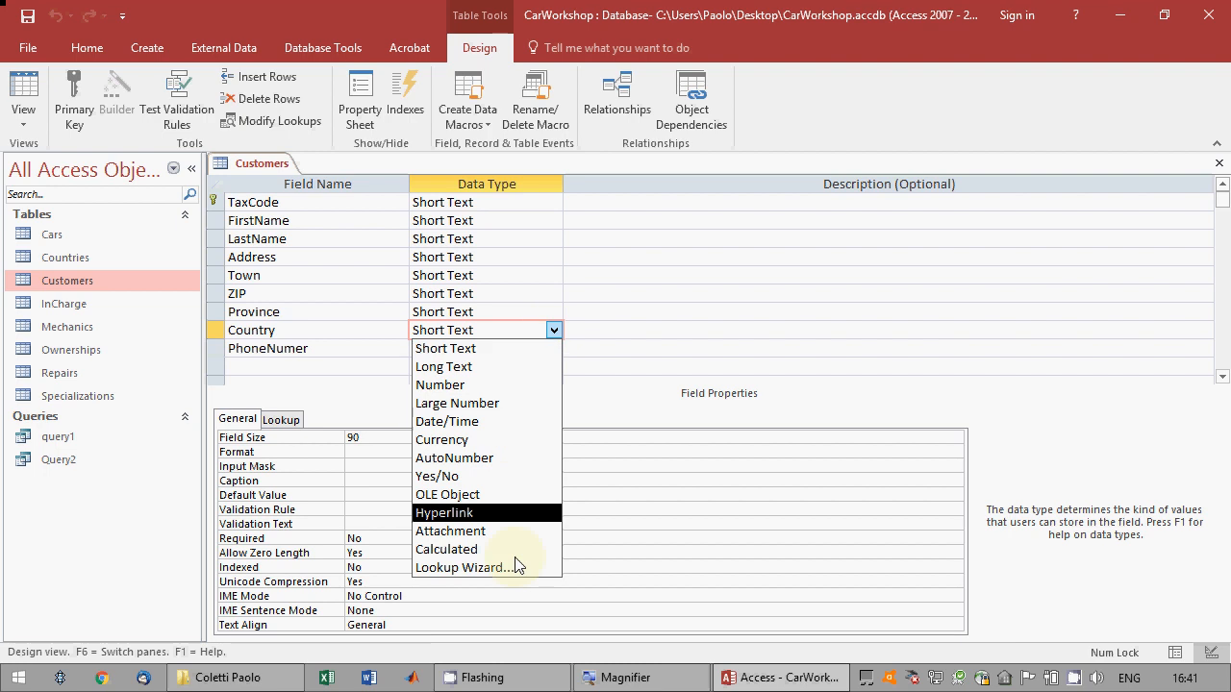
left_click(476, 568)
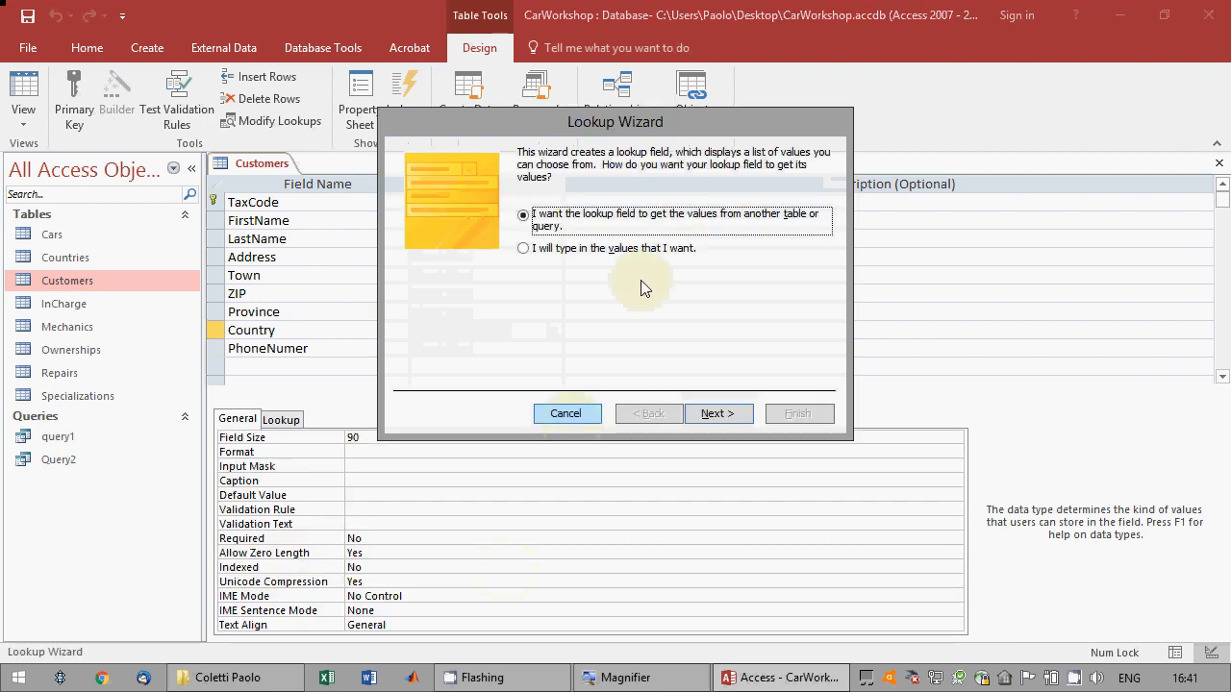
left_click(728, 422)
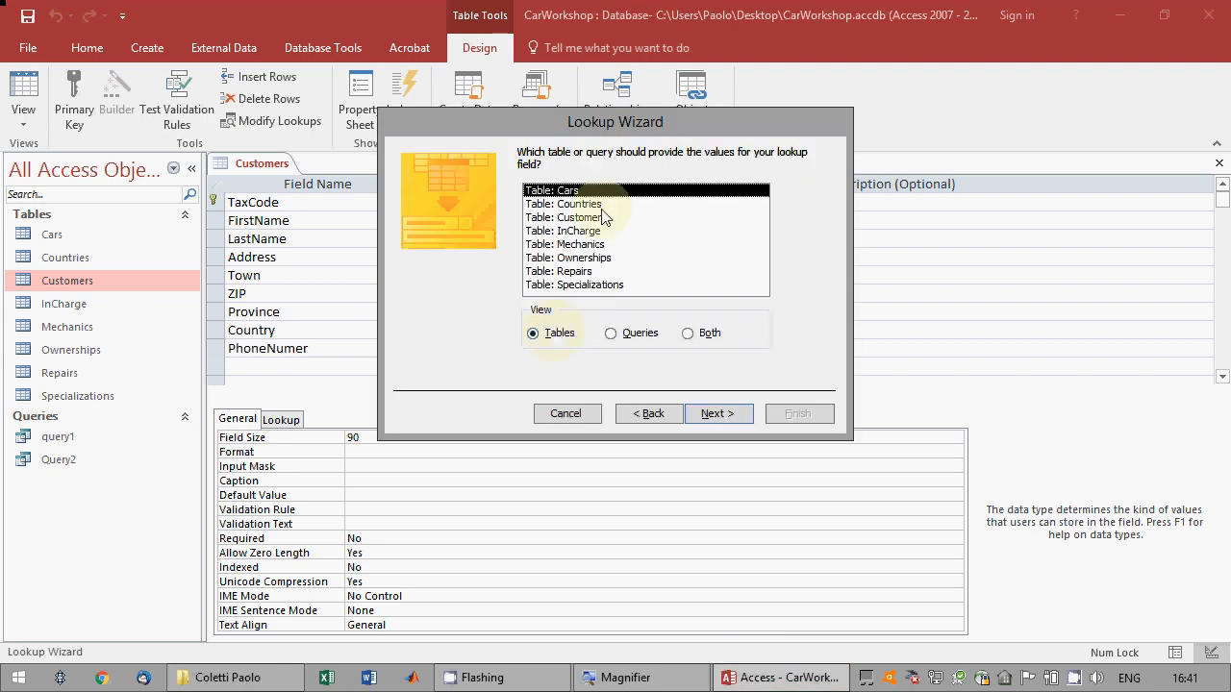
Base the Customers Country lookup on the CountryName field of the Countries table, unsorted and with the key column hidden.
left_click(577, 204)
left_click(729, 413)
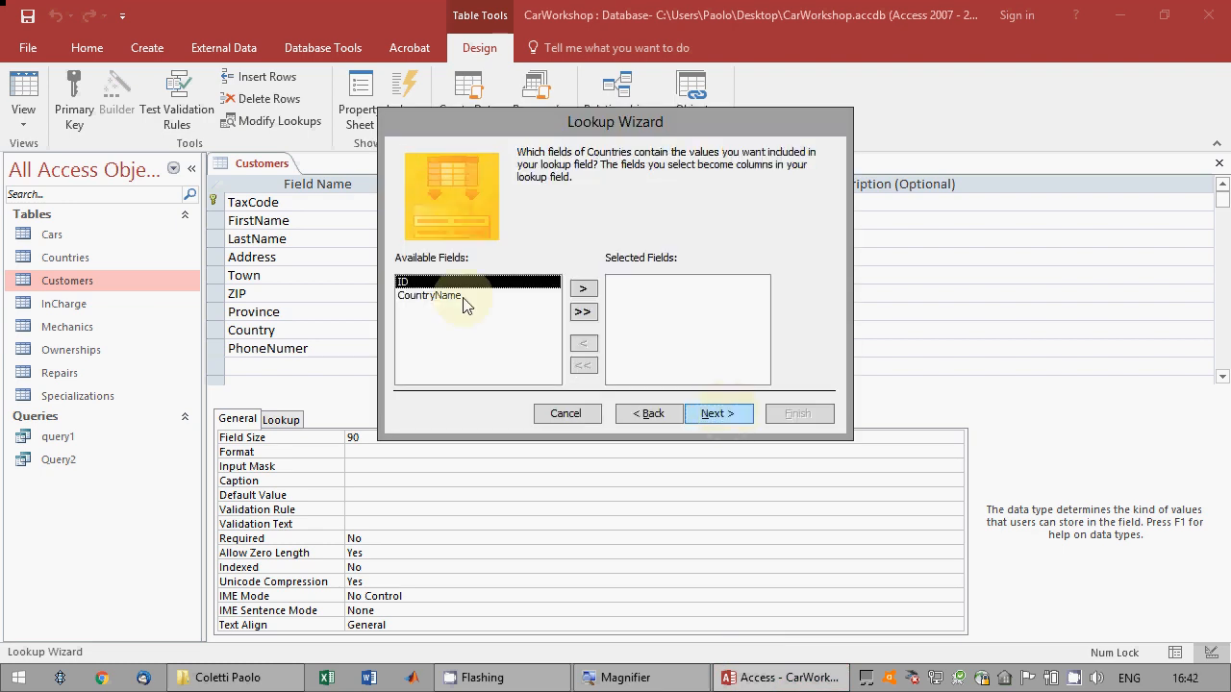
left_click(461, 295)
left_click(583, 288)
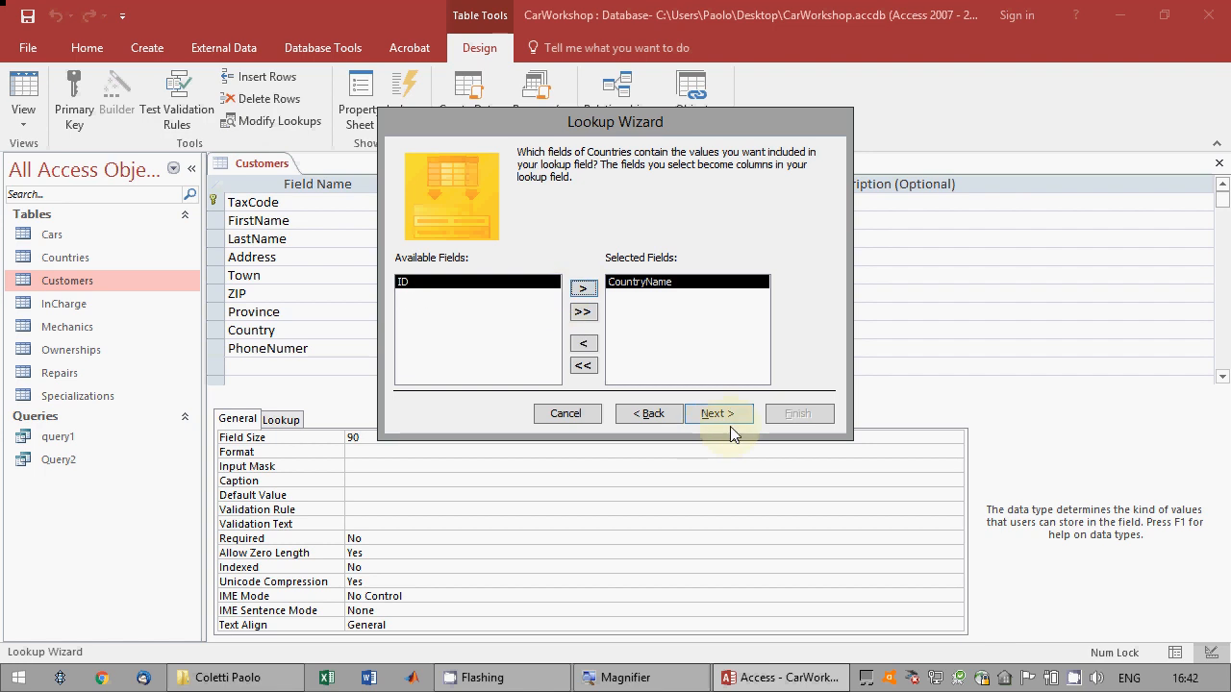
left_click(722, 417)
left_click(722, 417)
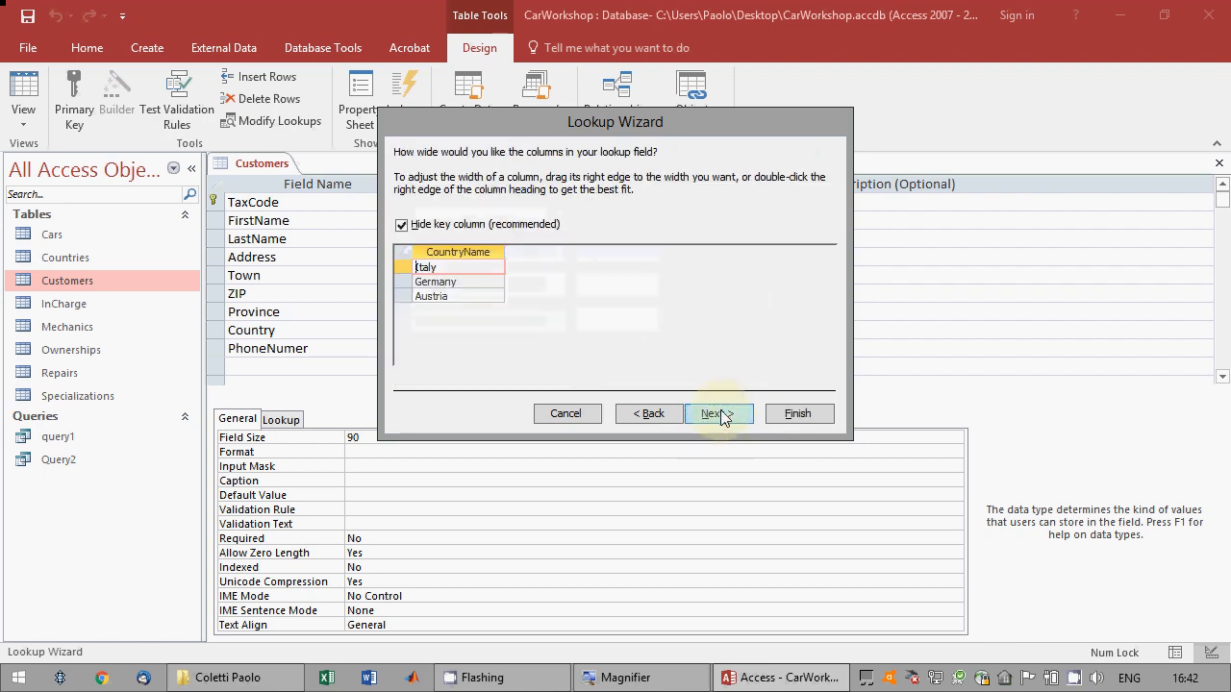
left_click(722, 417)
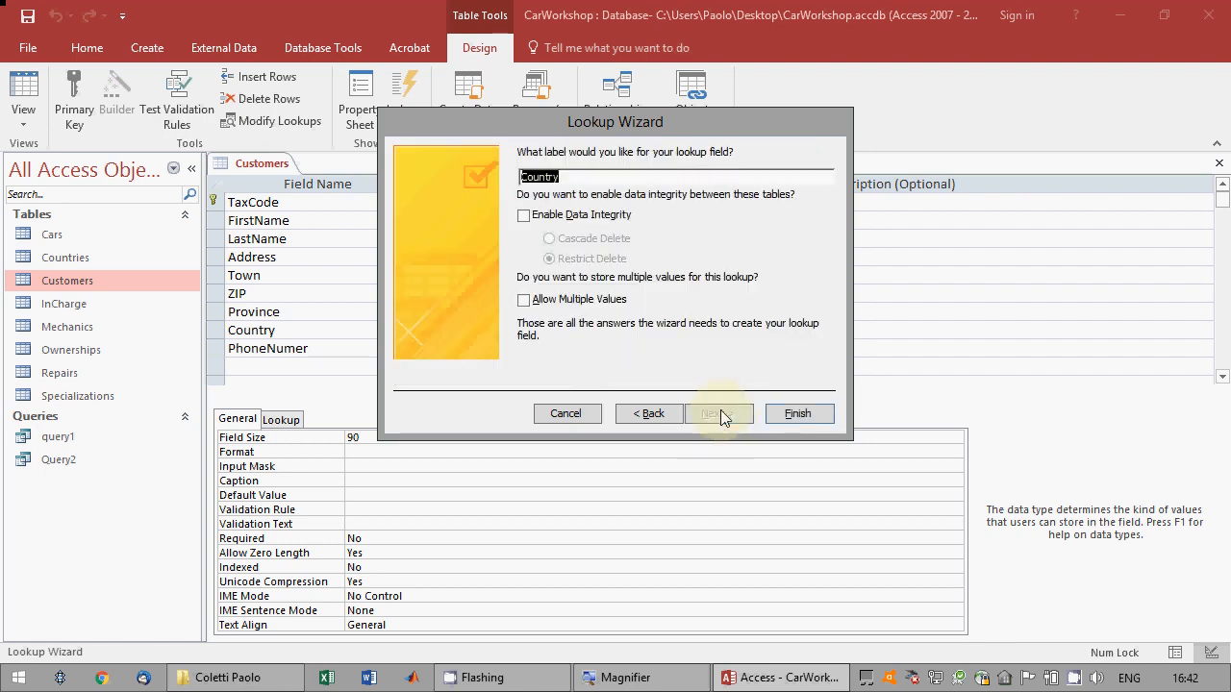
Finish the Customers Country lookup with data integrity and Restrict Delete, save the table accepting the data loss, and close it.
left_click(580, 216)
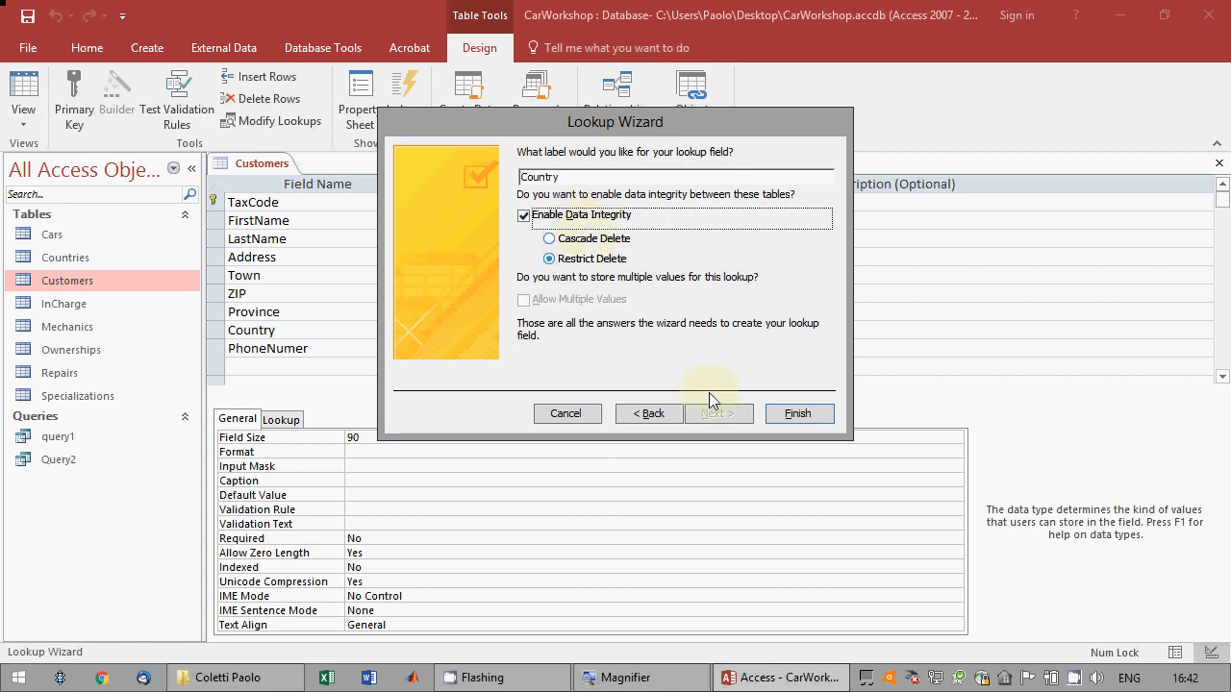
left_click(795, 421)
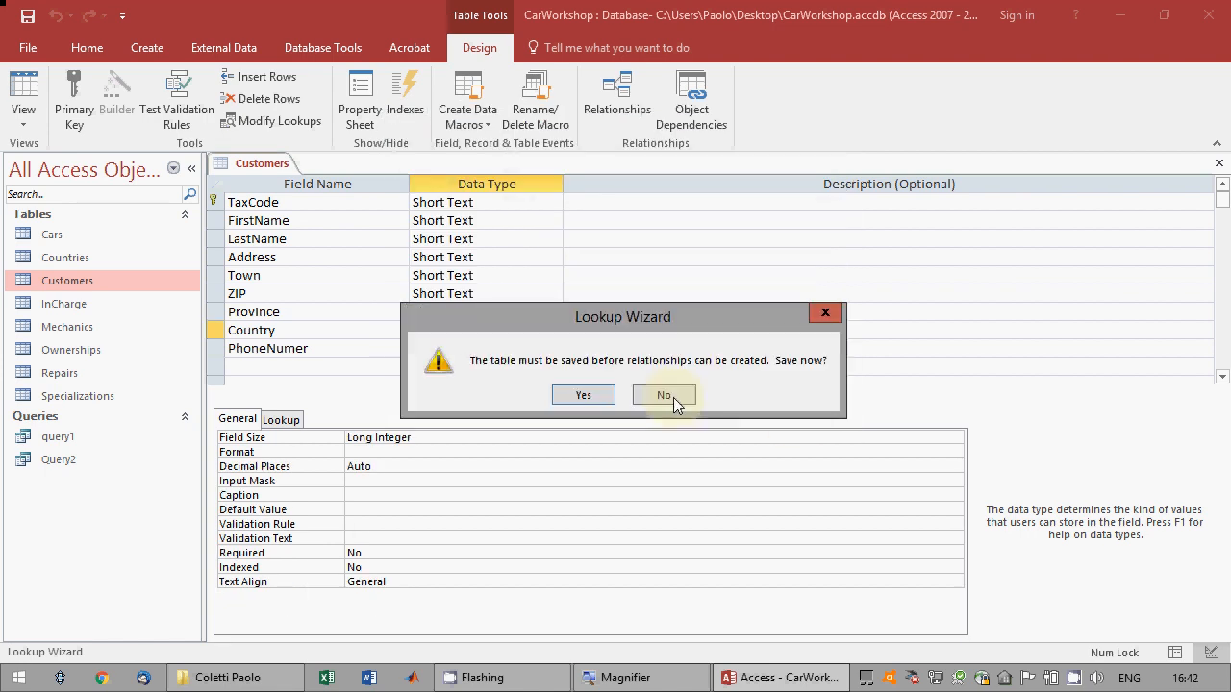
left_click(604, 398)
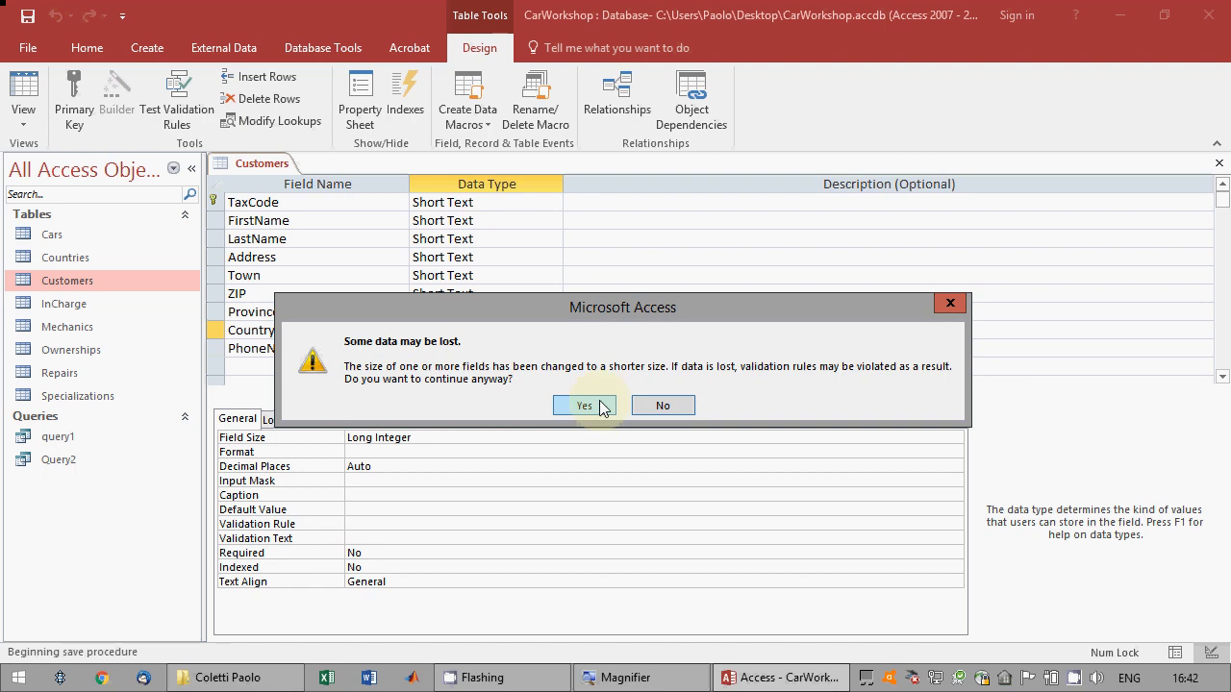
left_click(598, 406)
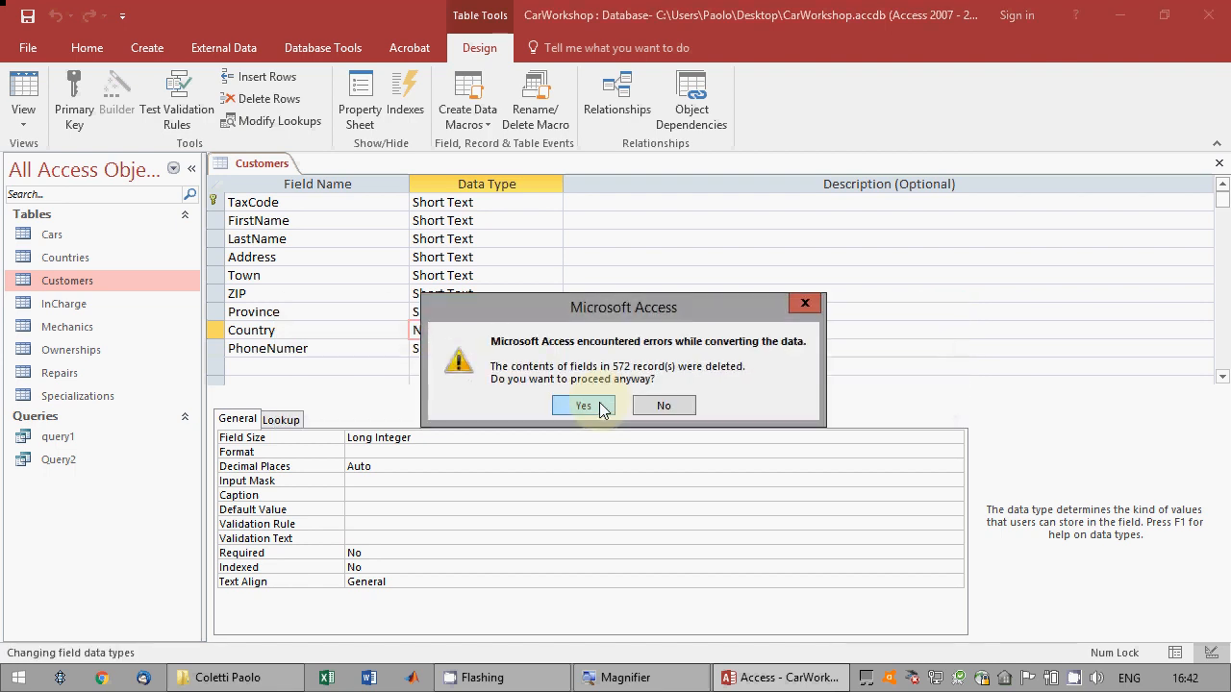
left_click(584, 406)
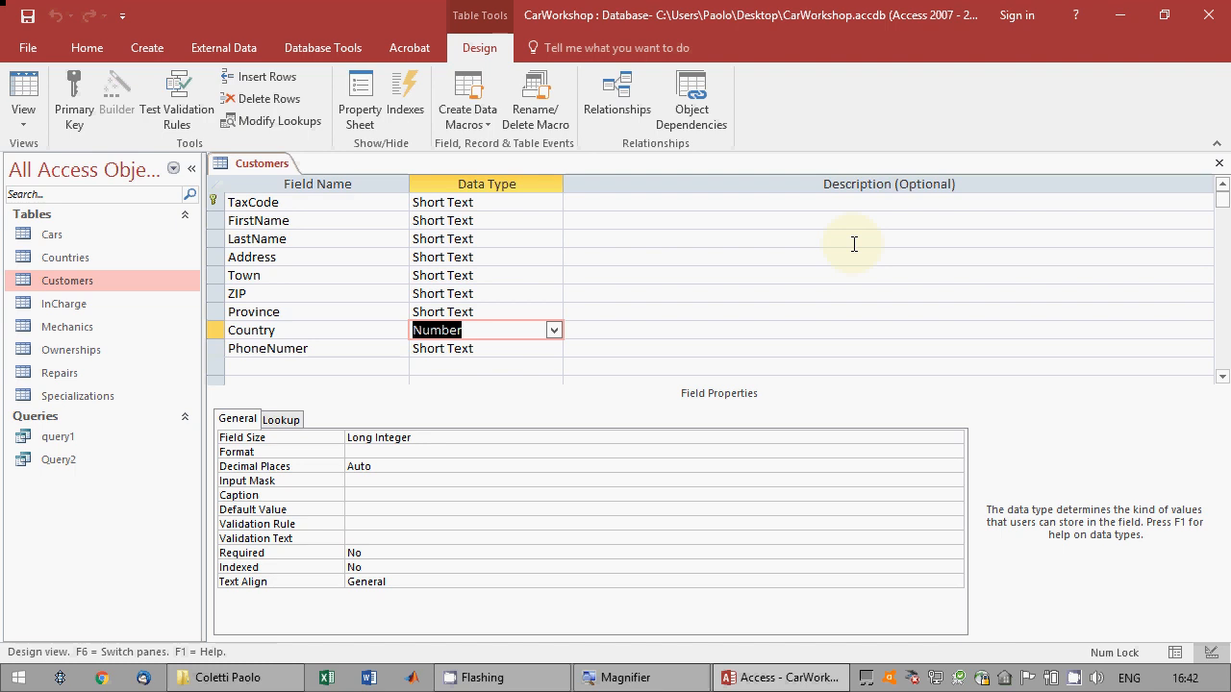
left_click(1219, 167)
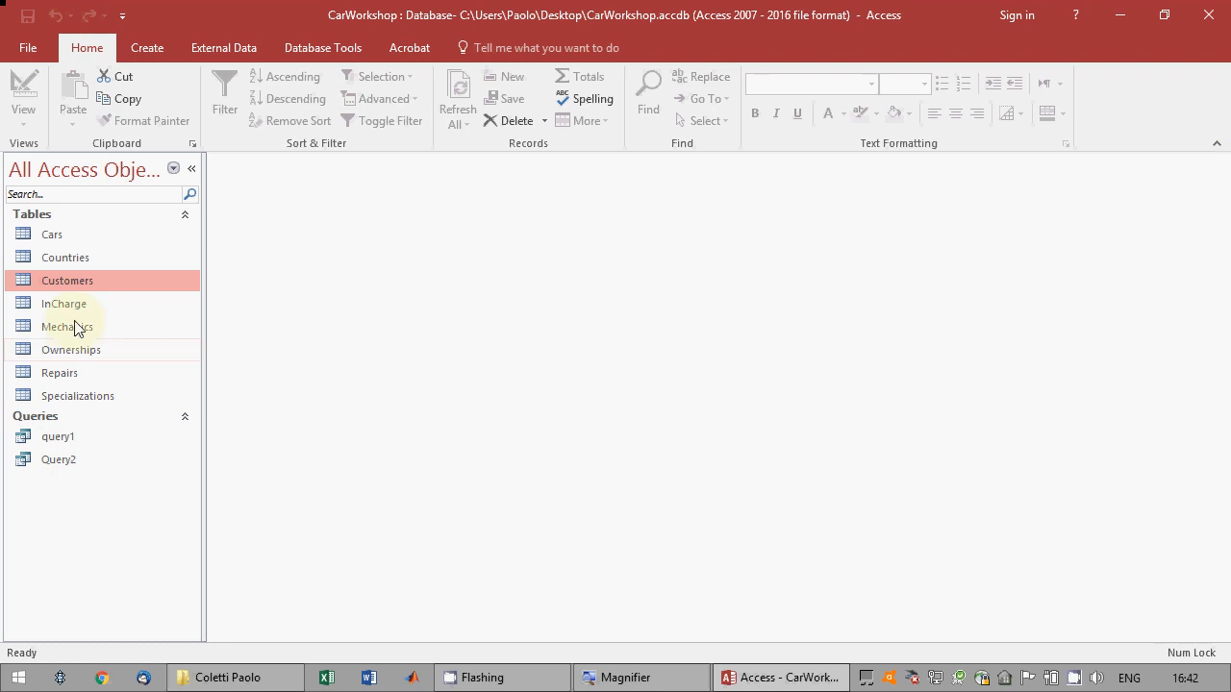
Open the Mechanics table in design view and start a Lookup Wizard for its Country field, taking values from another table.
right_click(77, 327)
left_click(106, 358)
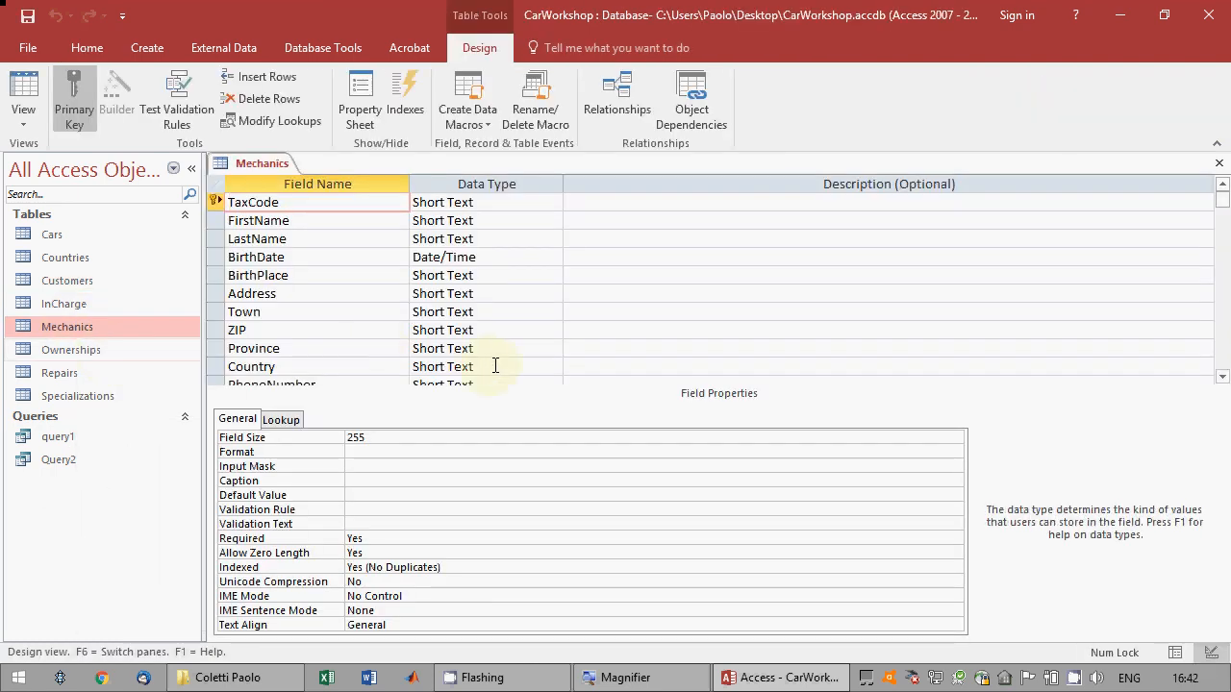
left_click(495, 366)
left_click(553, 366)
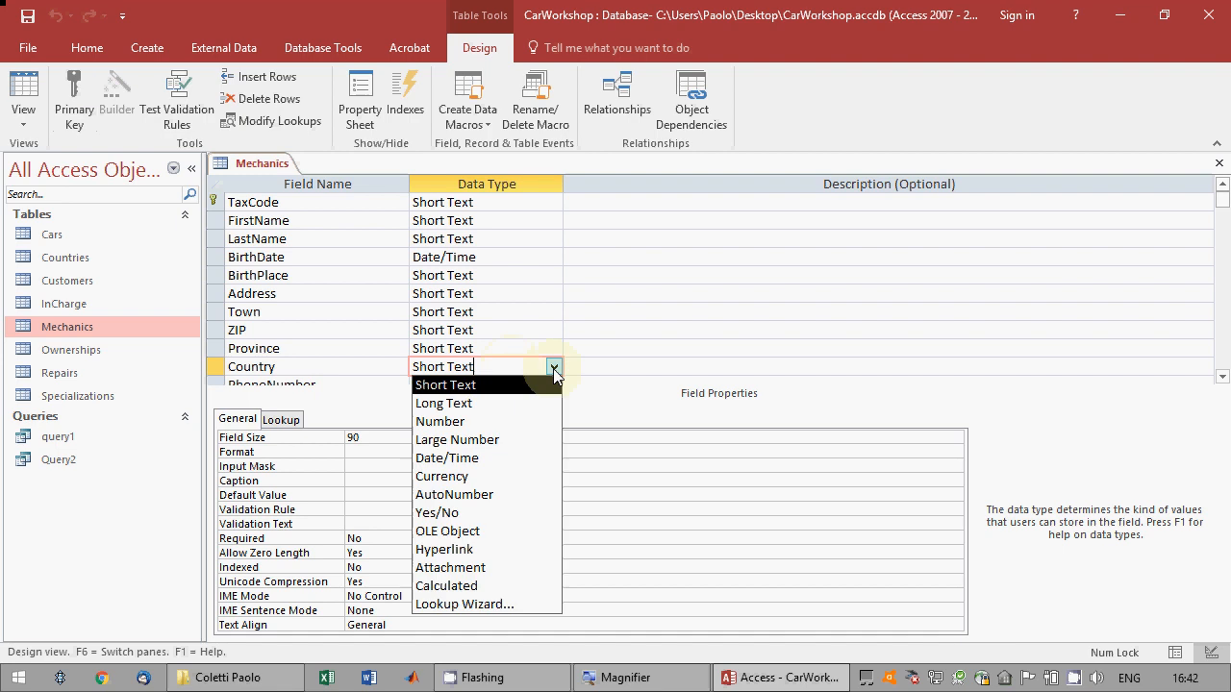
left_click(505, 602)
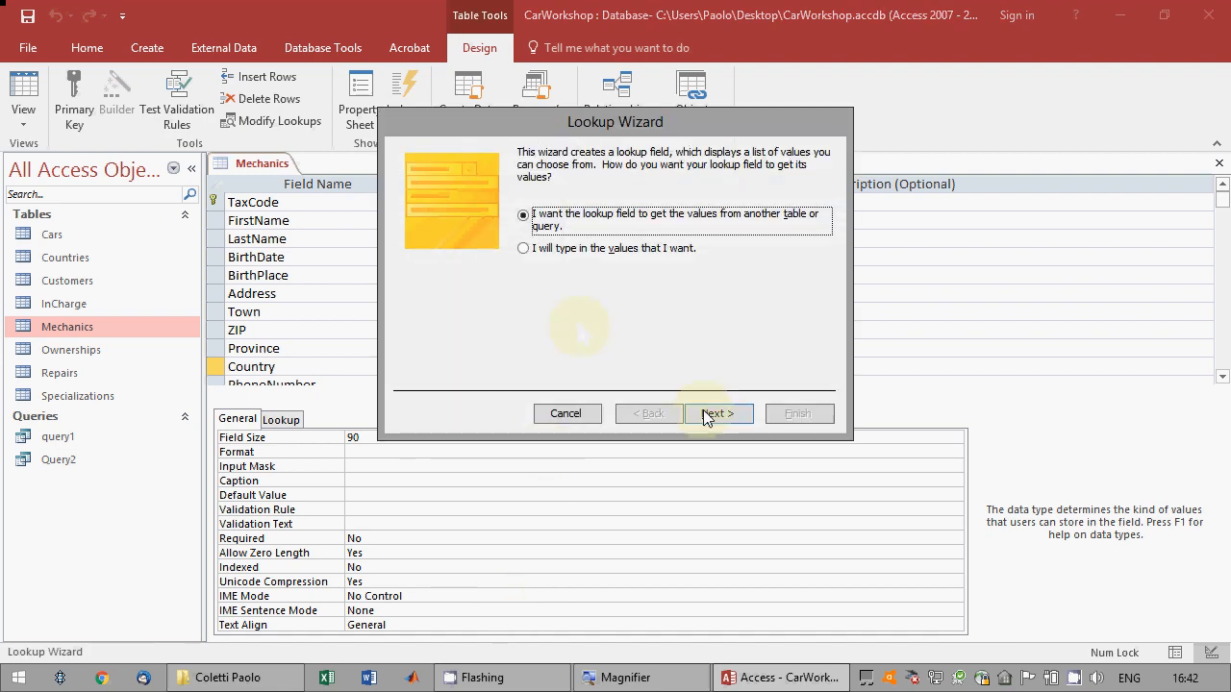
left_click(707, 416)
Base the Mechanics Country lookup on the CountryName field of the Countries table, unsorted and with the key column hidden.
left_click(587, 204)
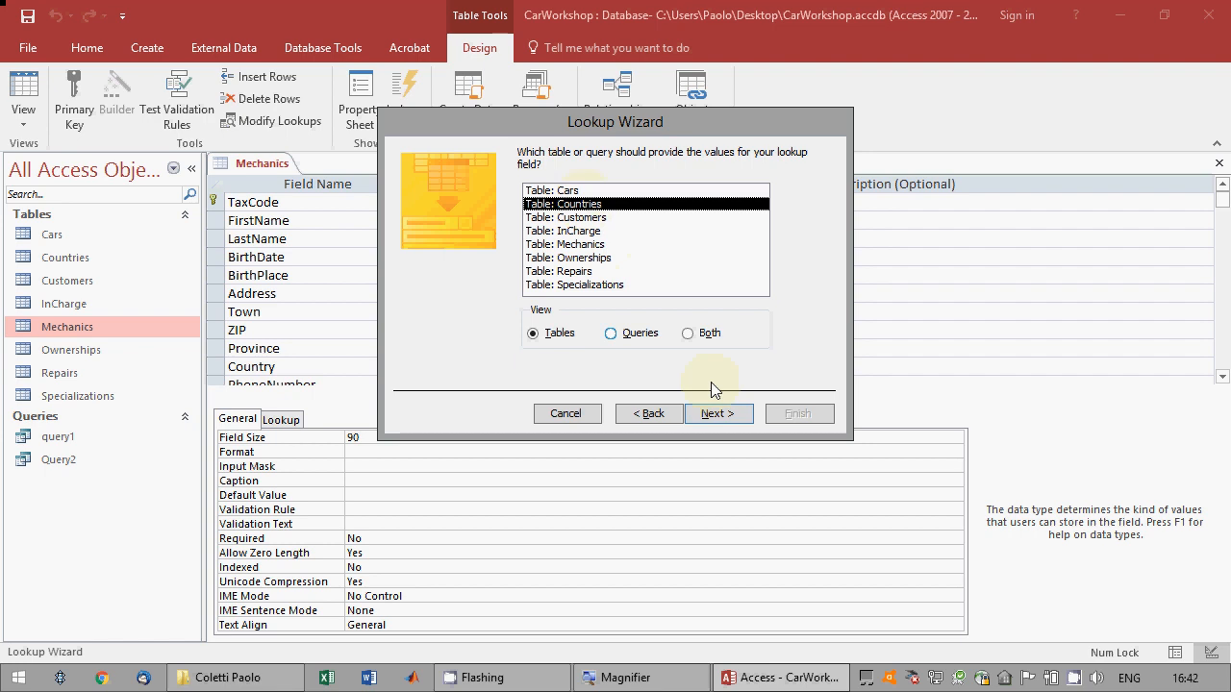
left_click(705, 415)
left_click(452, 295)
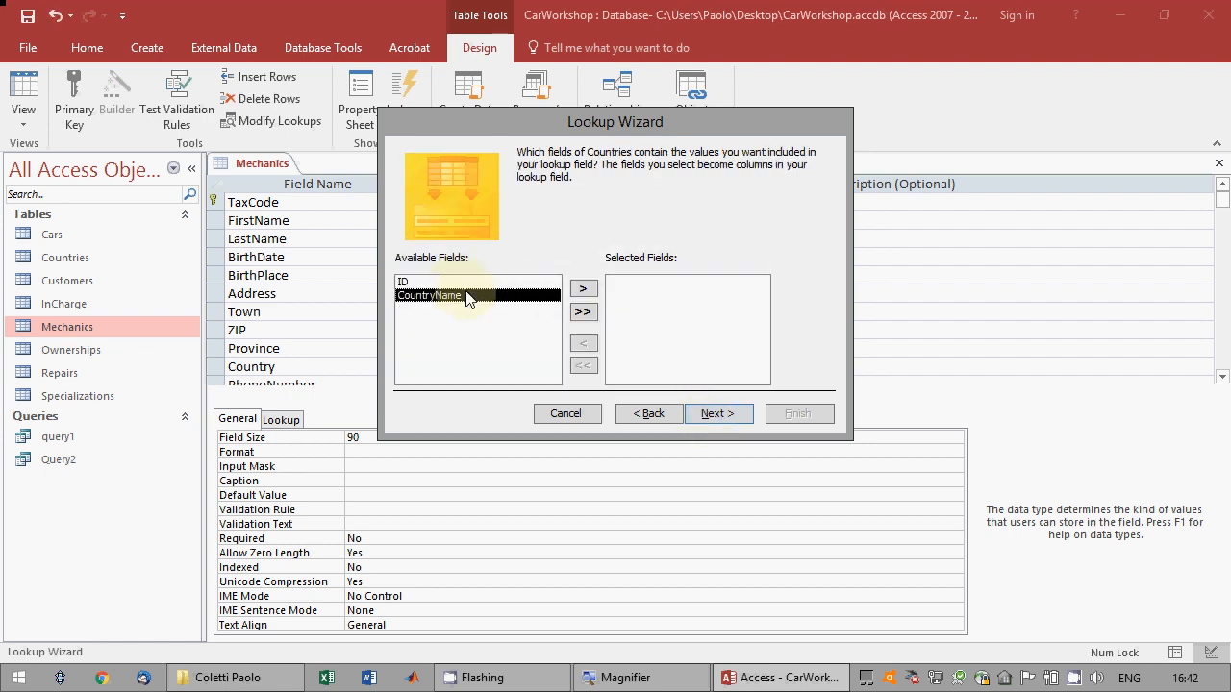
left_click(577, 291)
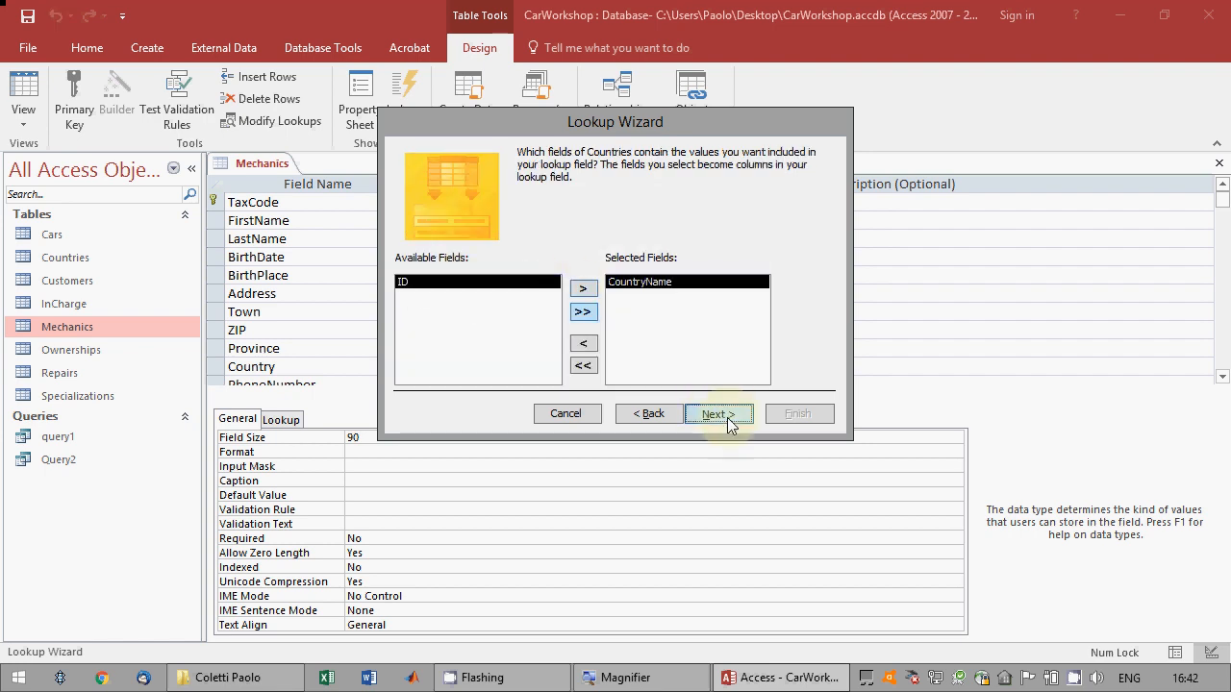
left_click(727, 418)
left_click(726, 416)
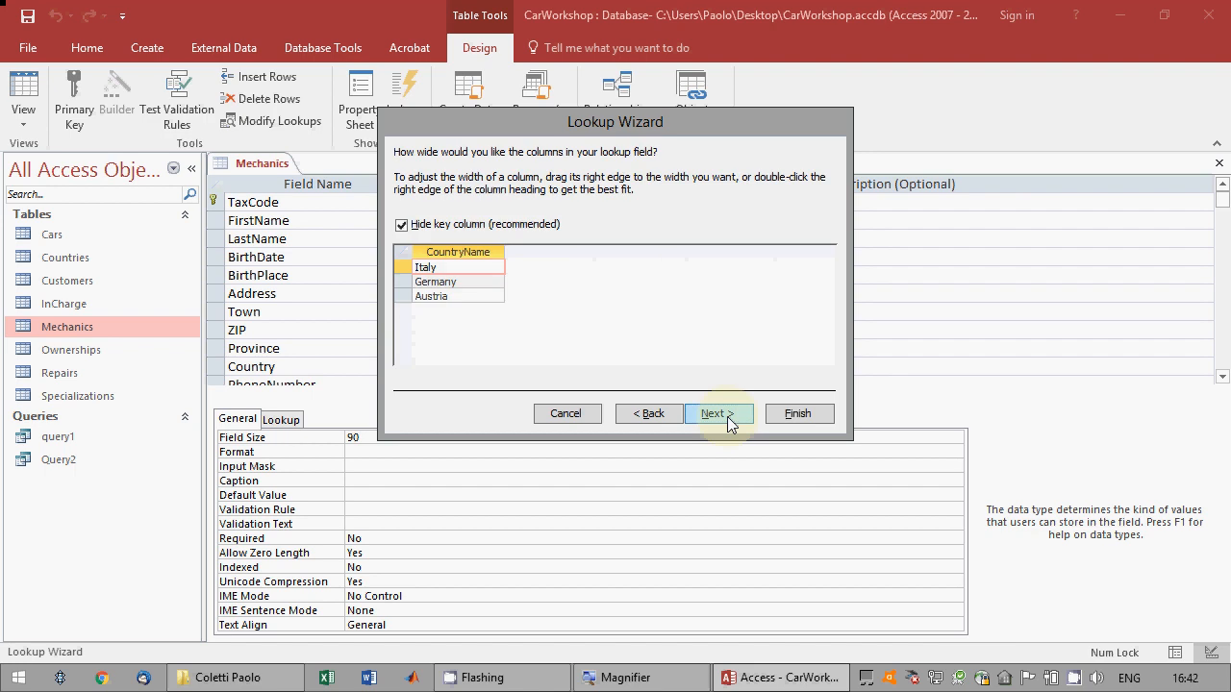
left_click(727, 416)
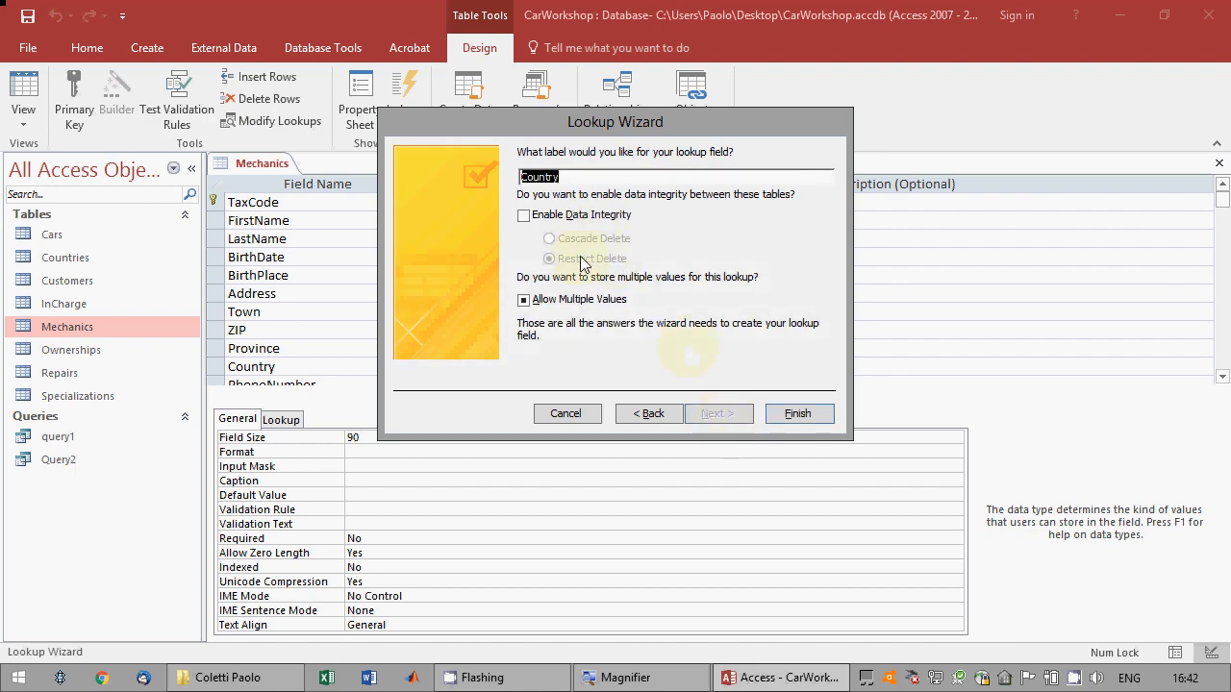
Finish the Mechanics Country lookup with data integrity enabled, save the table accepting the data loss, and close it.
left_click(563, 217)
left_click(797, 413)
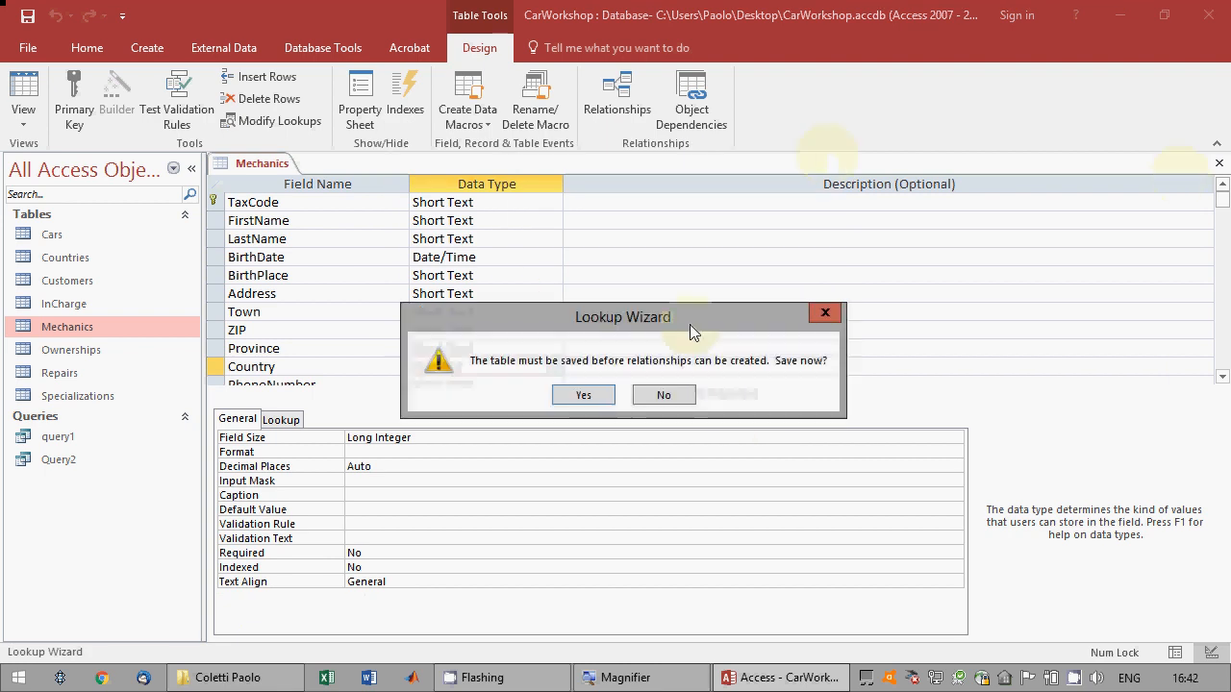
left_click(583, 394)
left_click(581, 406)
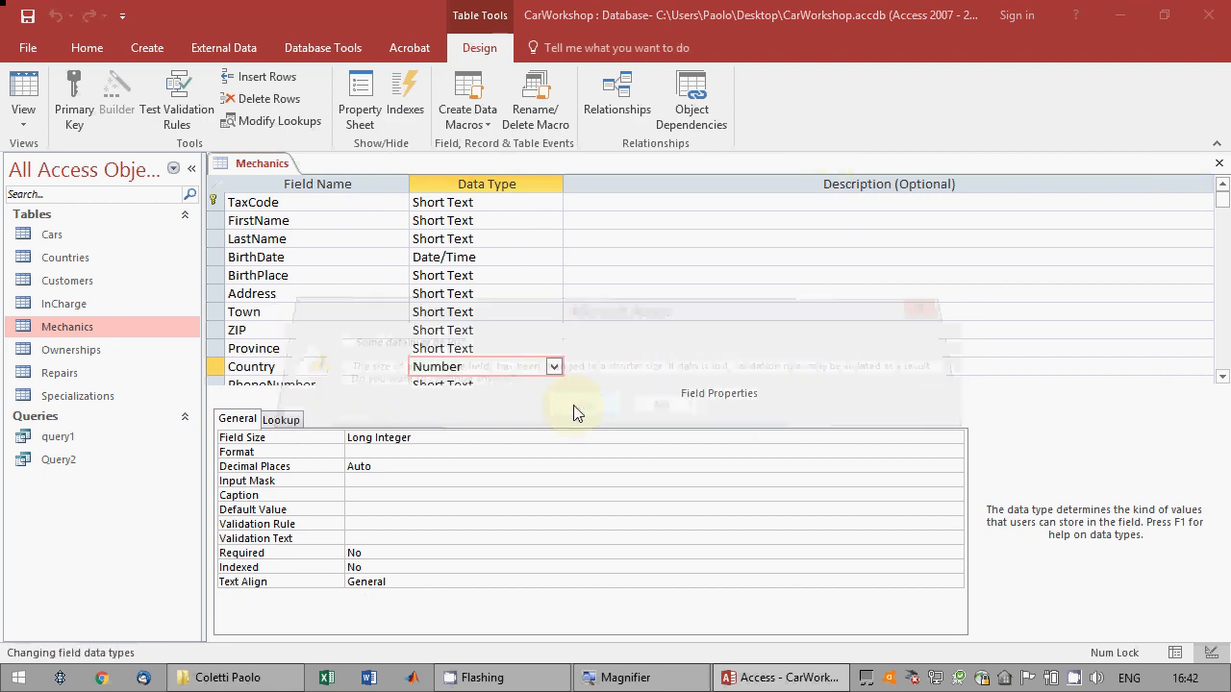
left_click(577, 405)
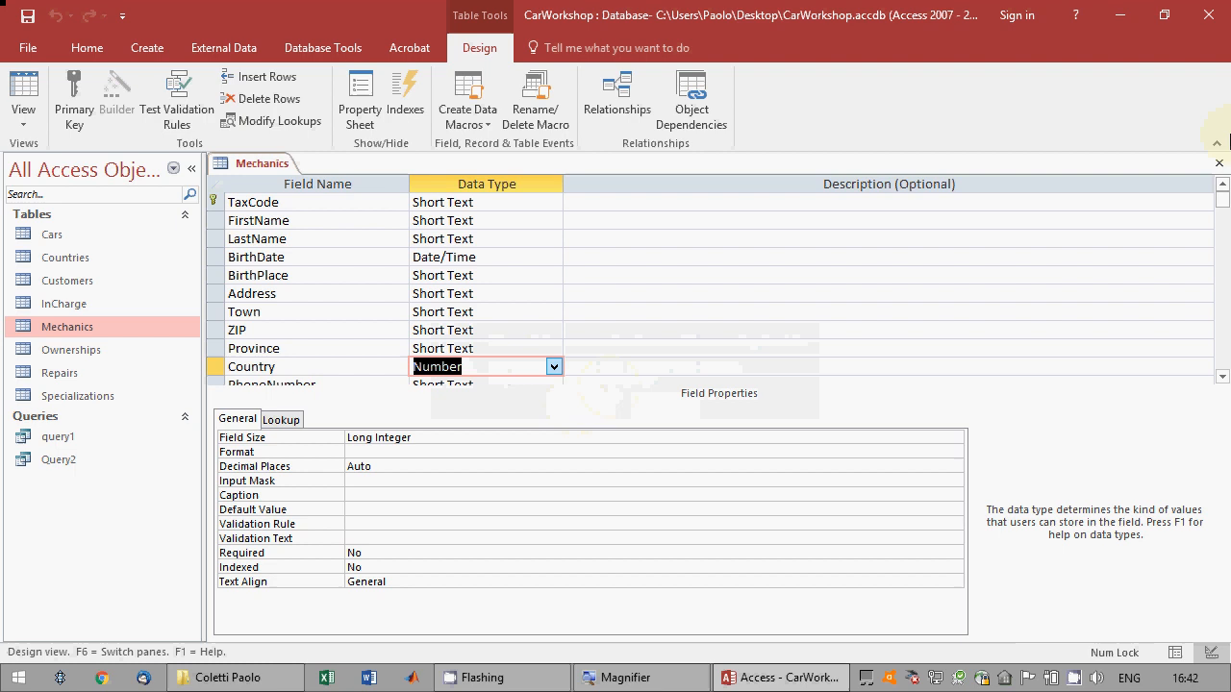
left_click(1218, 162)
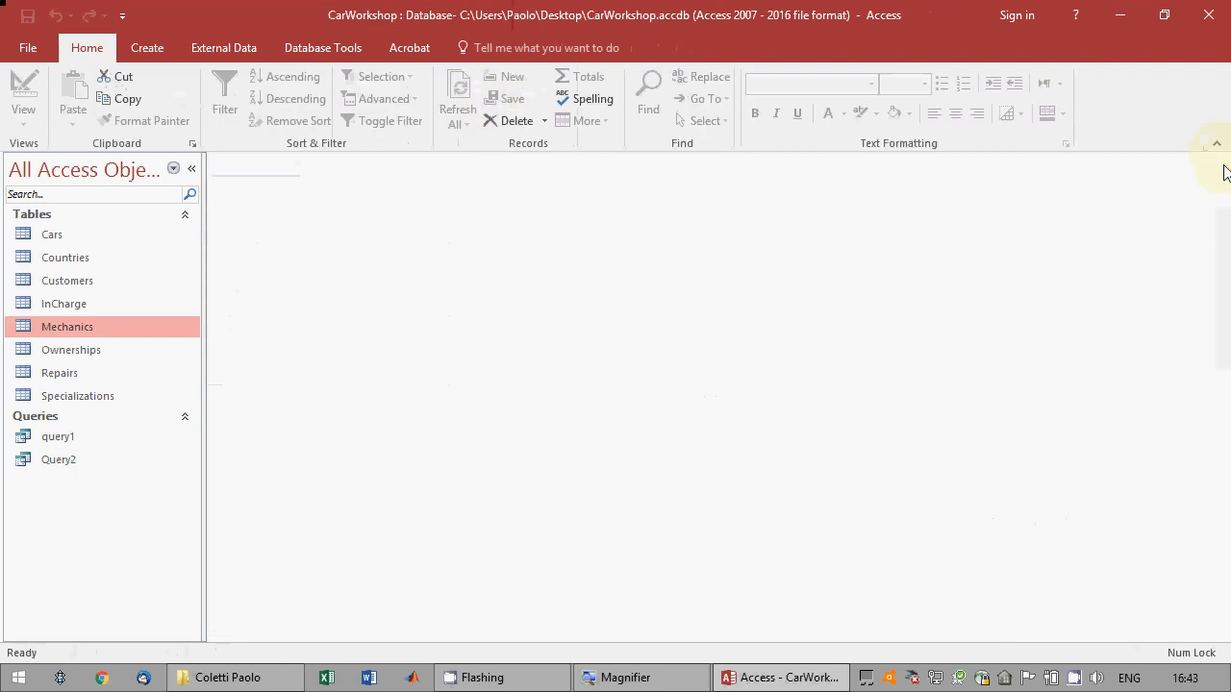
Open the Relationships diagram, show all related tables, and move the Countries table below the Mechanics table.
left_click(309, 50)
left_click(216, 112)
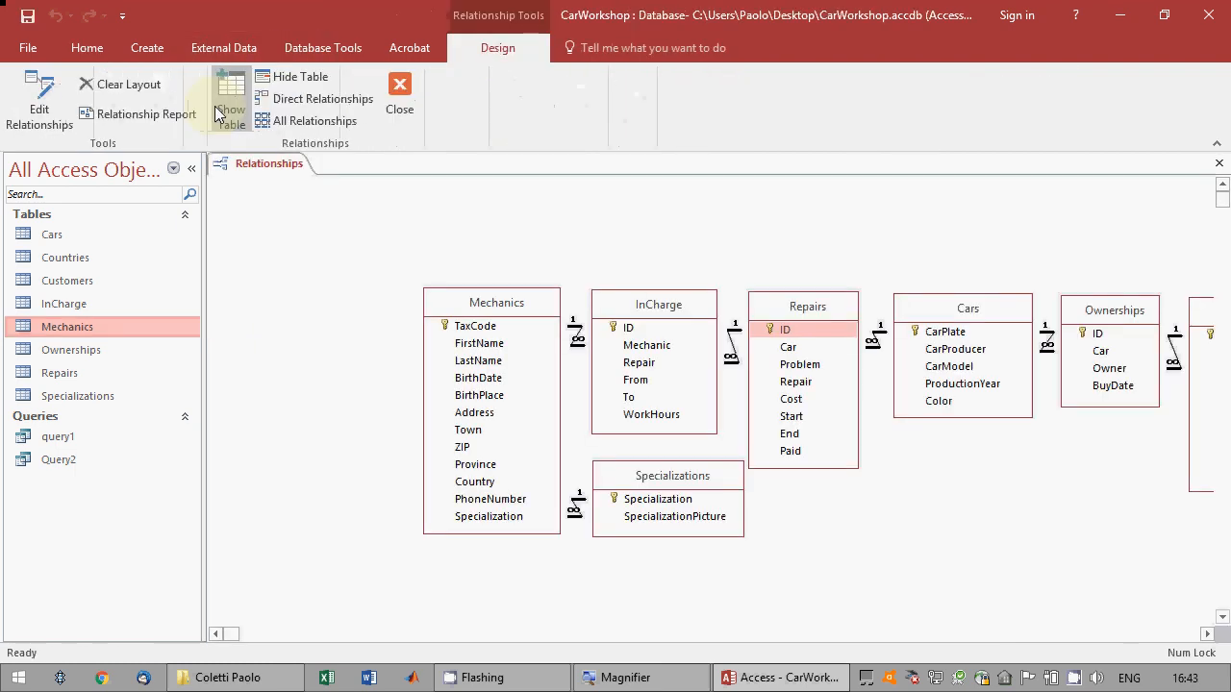
right_click(576, 227)
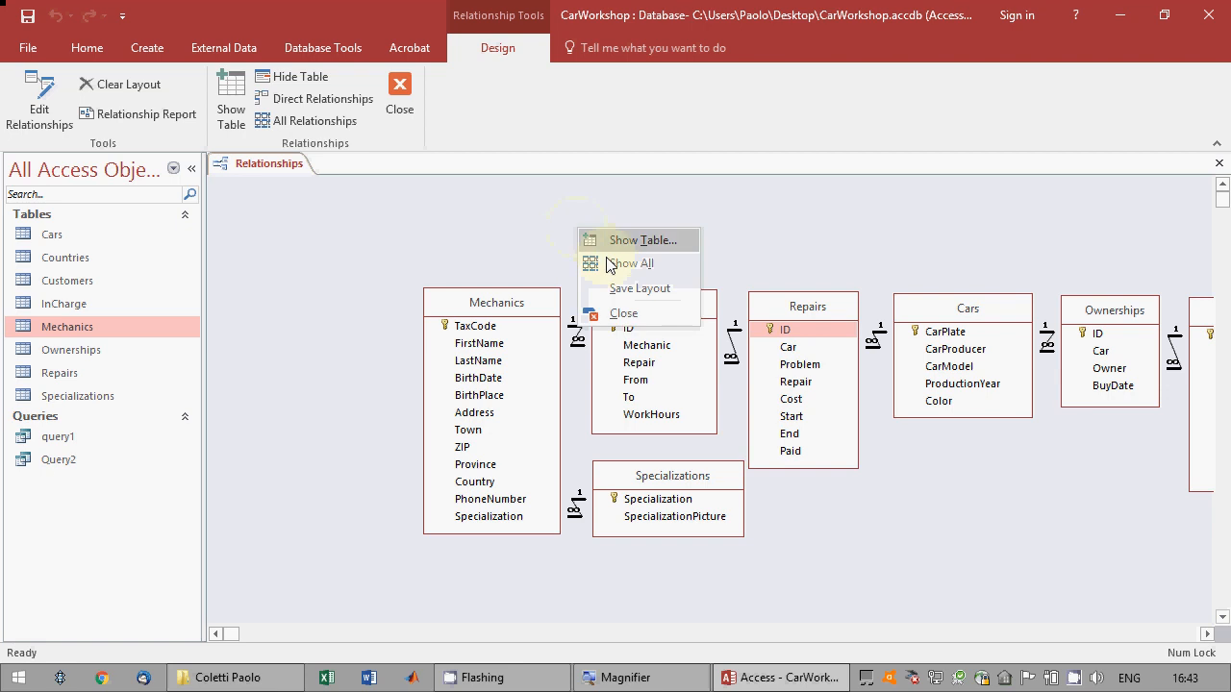
left_click(608, 264)
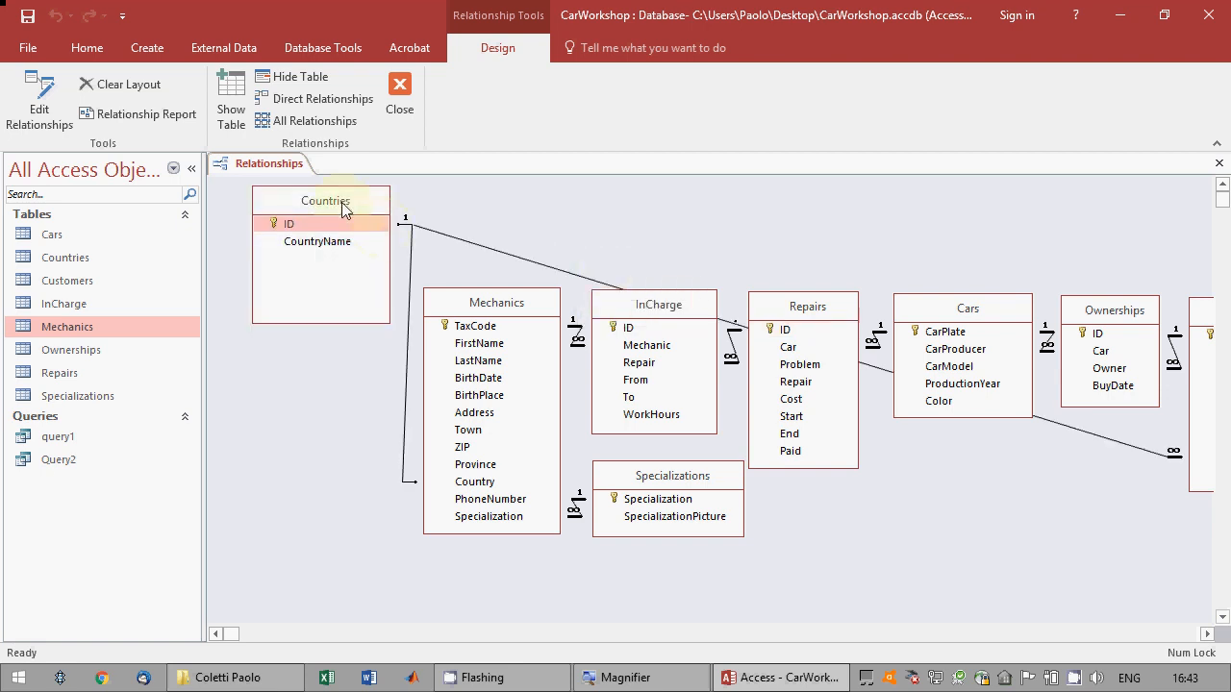
left_click_drag(343, 206, 347, 291)
left_click_drag(310, 497, 484, 566)
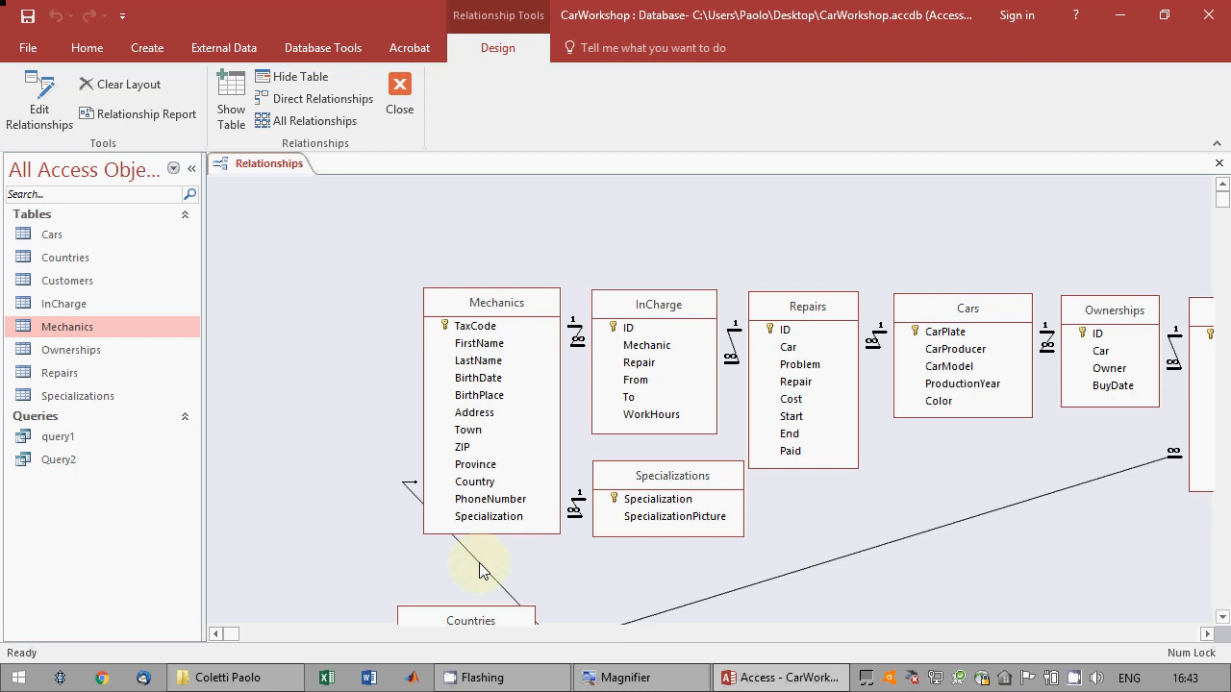
Enforce referential integrity on the relationship between Countries ID and Mechanics Country, without cascading updates or deletes.
double_click(479, 563)
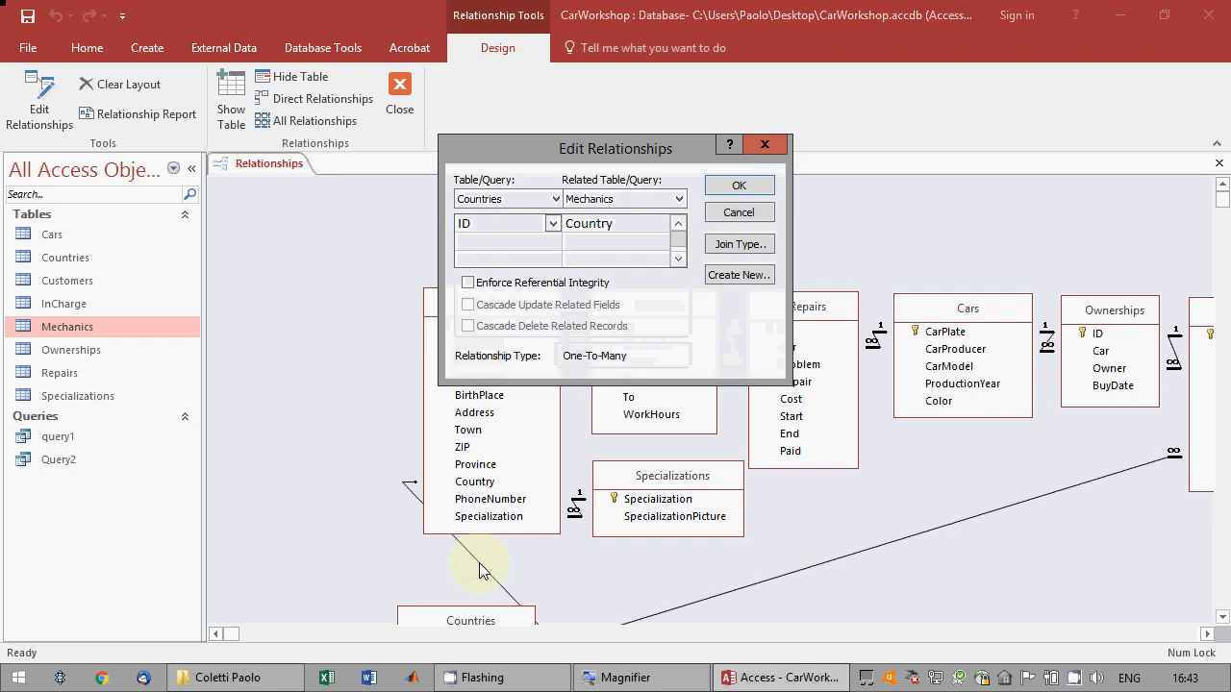
left_click(514, 288)
left_click(738, 185)
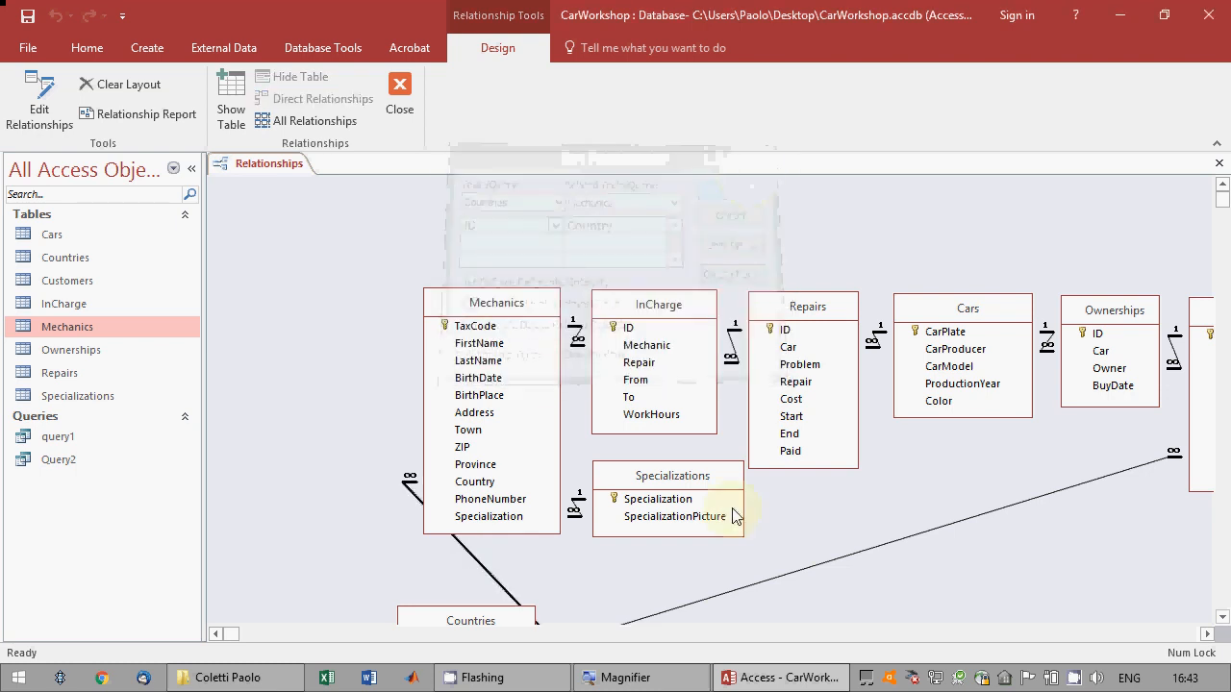
Check the settings of the relationship between Countries and Customers, leaving its dialog without changes.
double_click(726, 596)
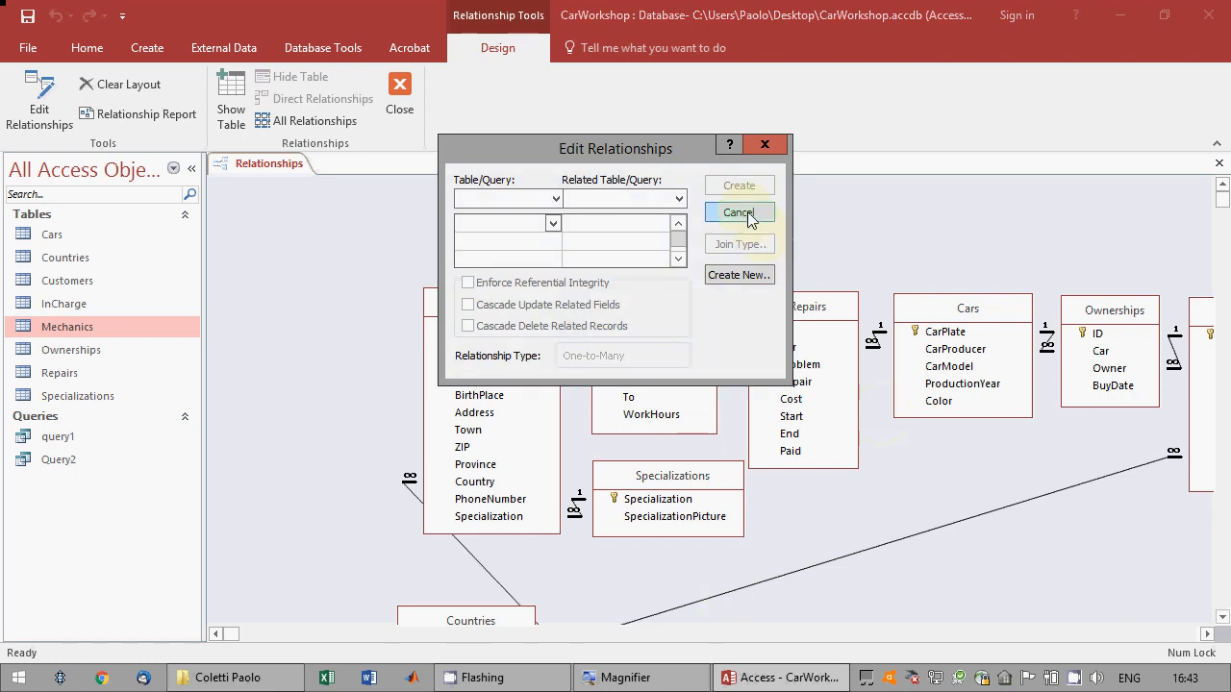
left_click(739, 212)
double_click(837, 564)
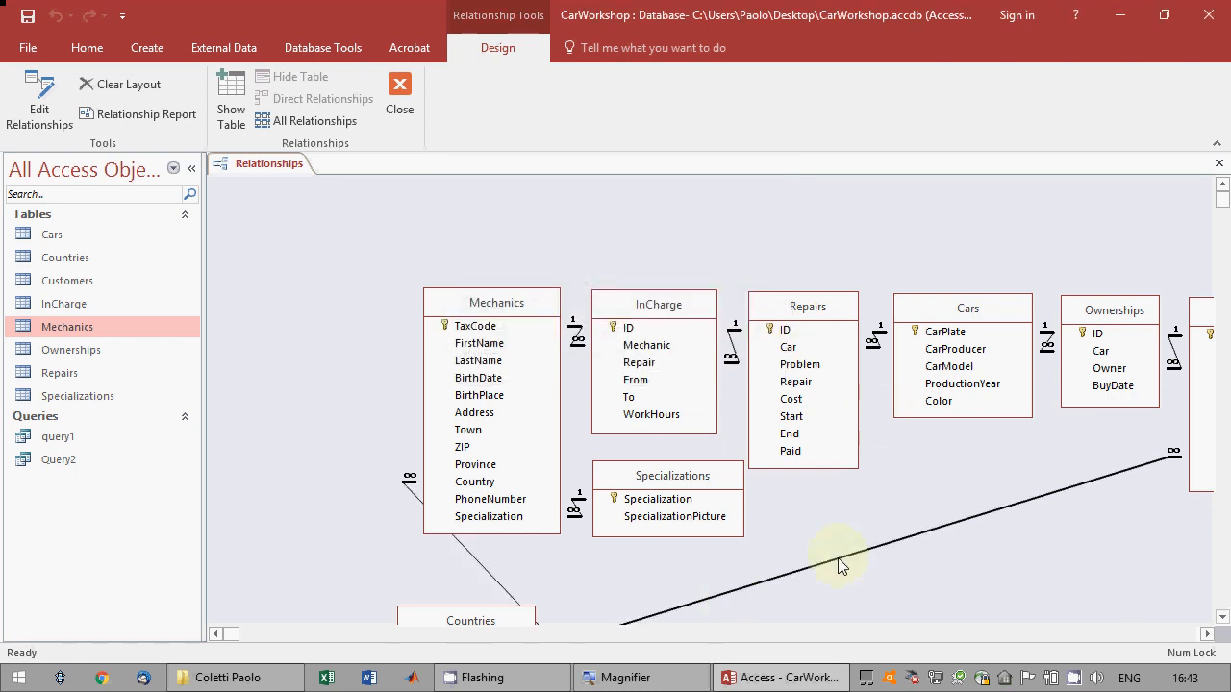
left_click(739, 211)
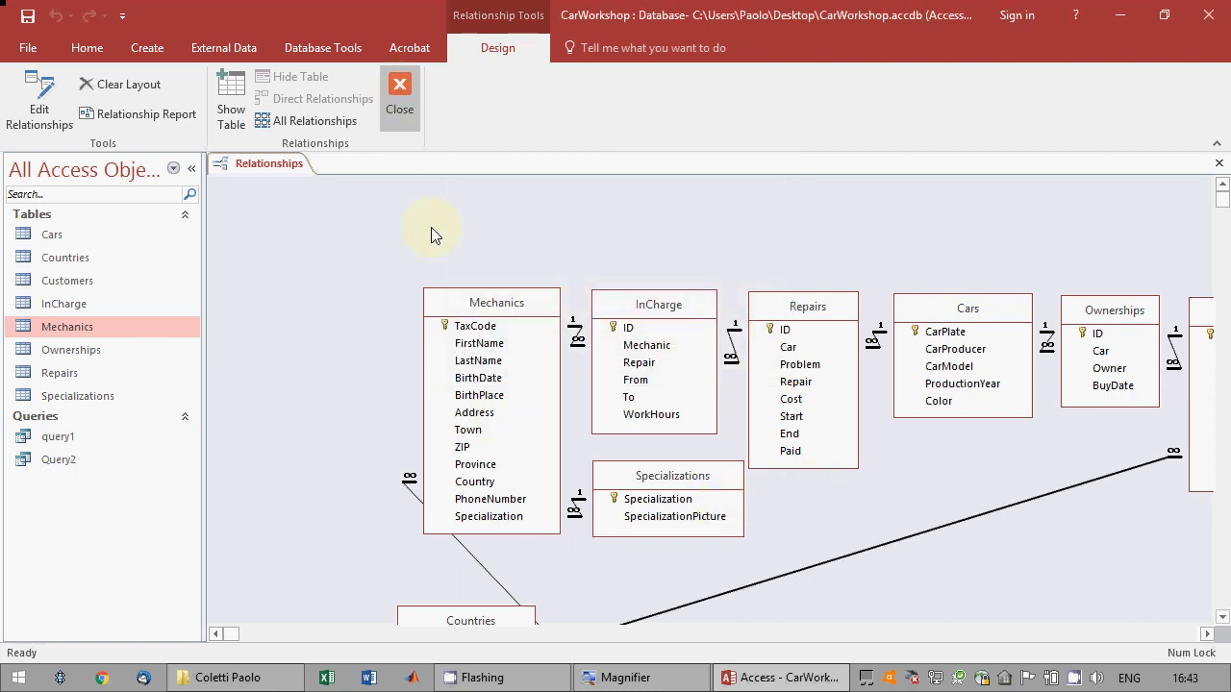
Close the Relationships diagram, saving its layout, and exit the database program.
left_click(397, 105)
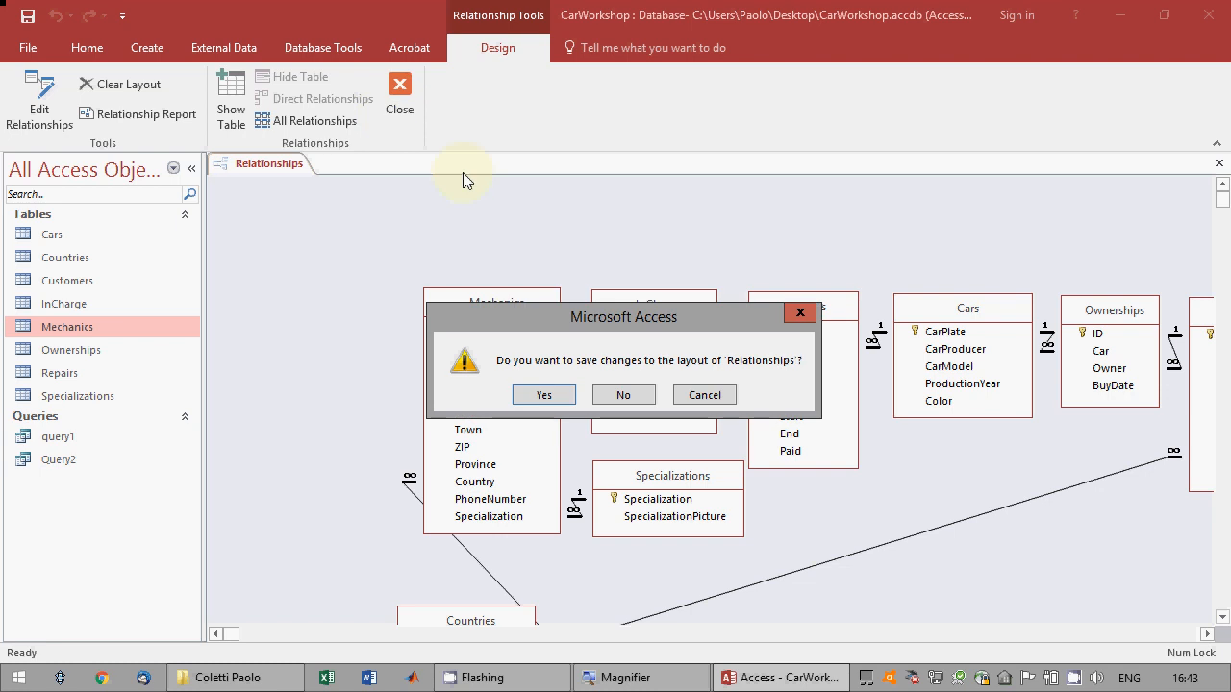
left_click(540, 395)
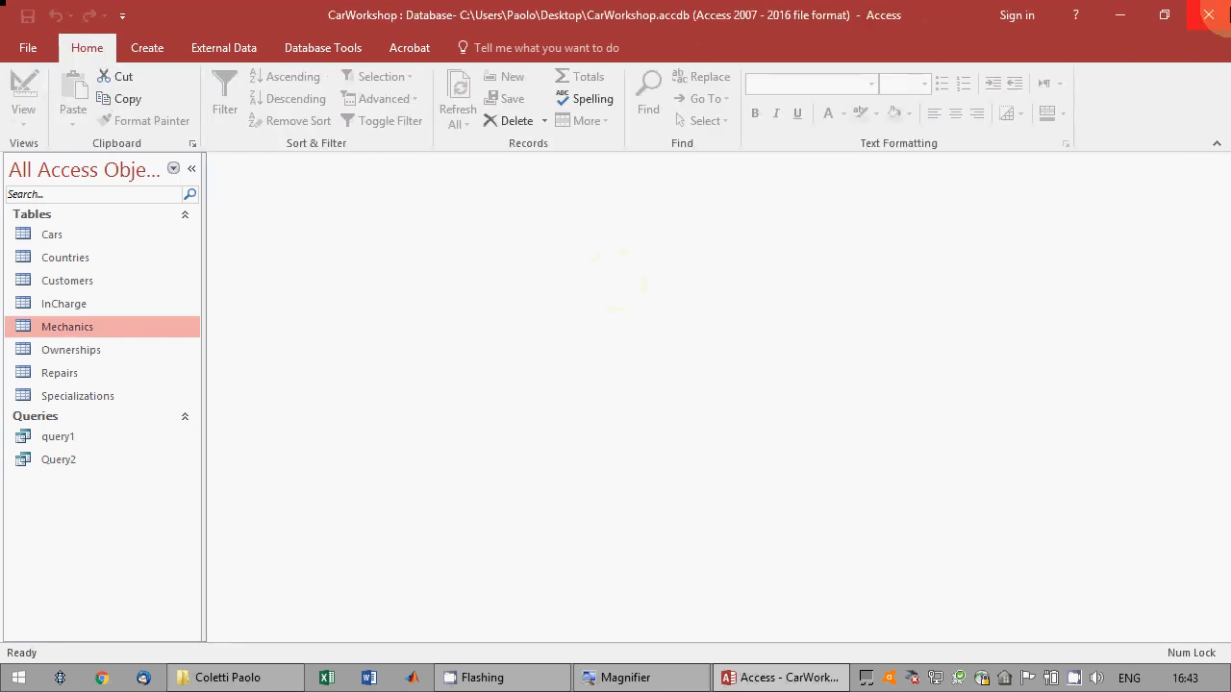
left_click(1214, 14)
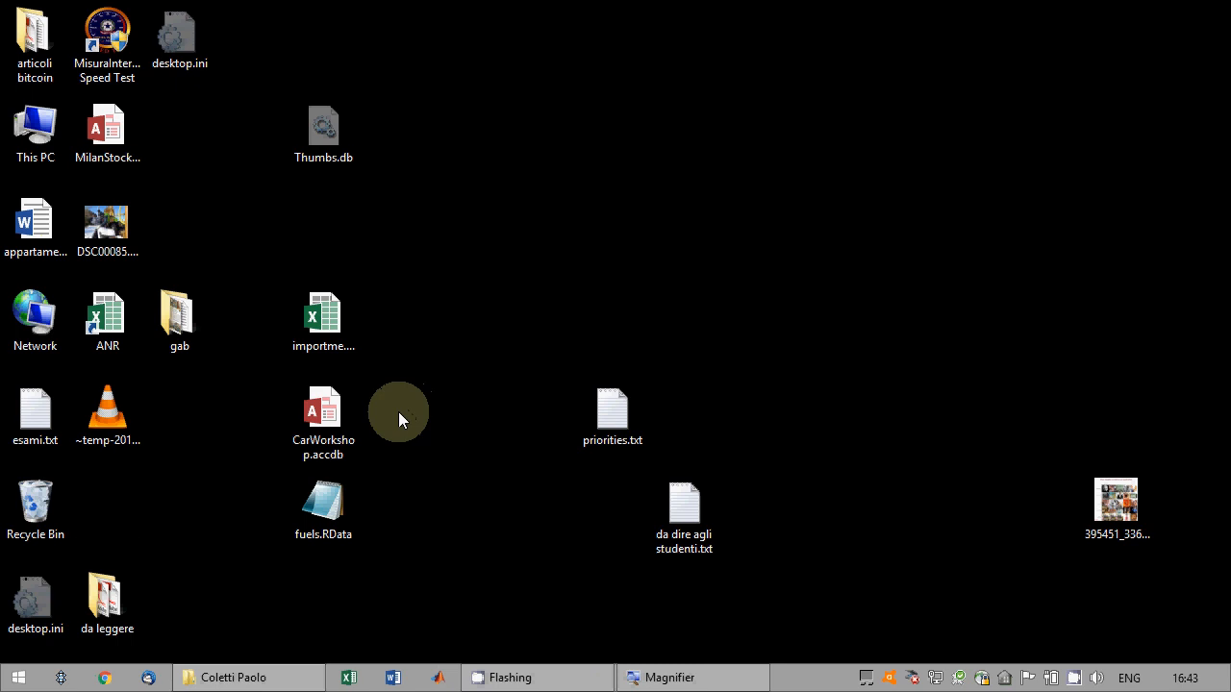
Copy CarWorkshop.accdb from the desktop into the student's exam folder on the network, replacing the existing file there.
left_click(333, 428)
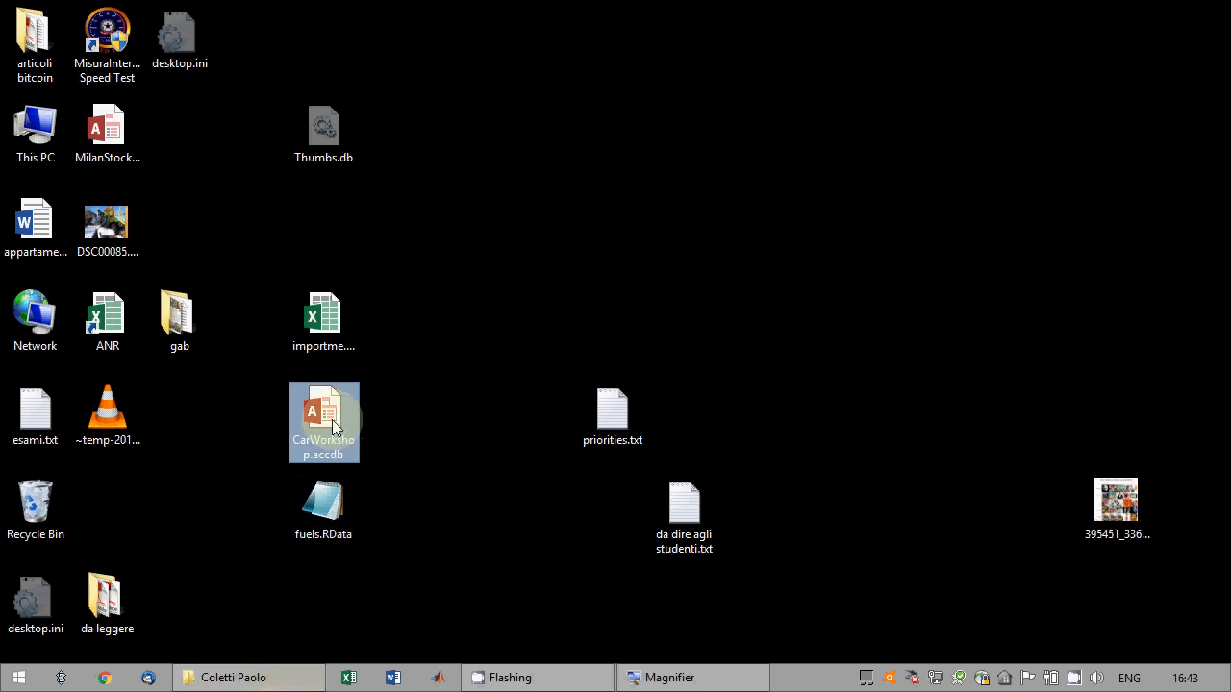
left_click_drag(332, 428, 451, 481)
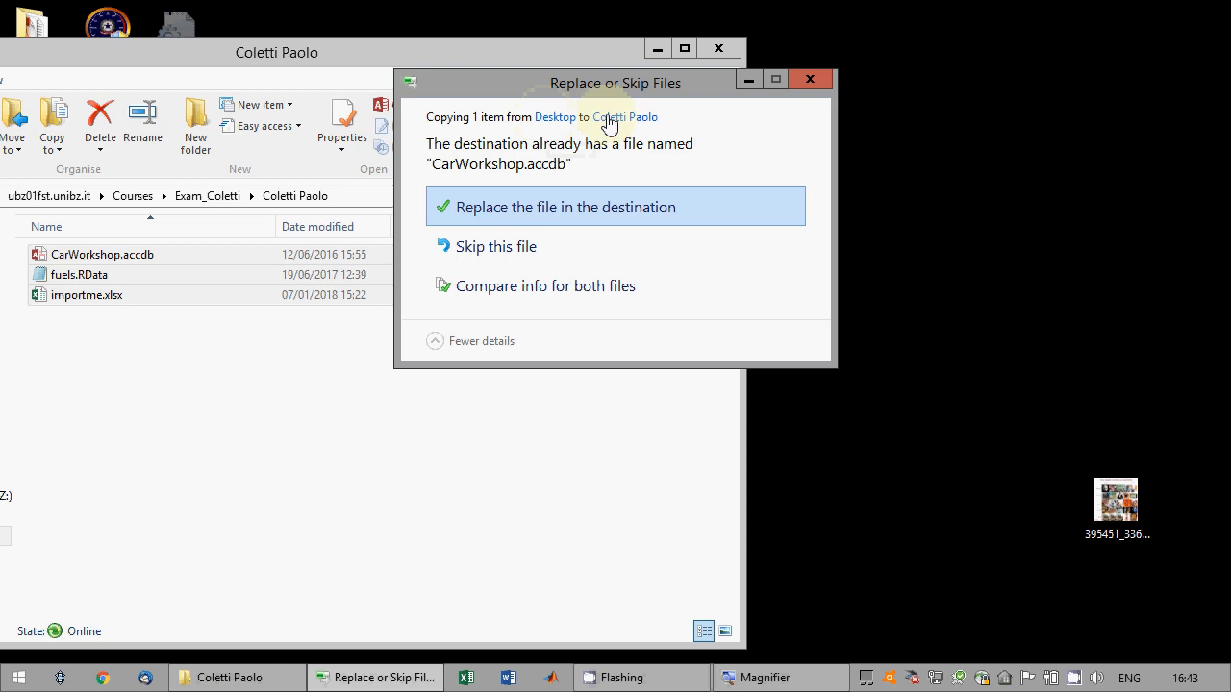
left_click(526, 205)
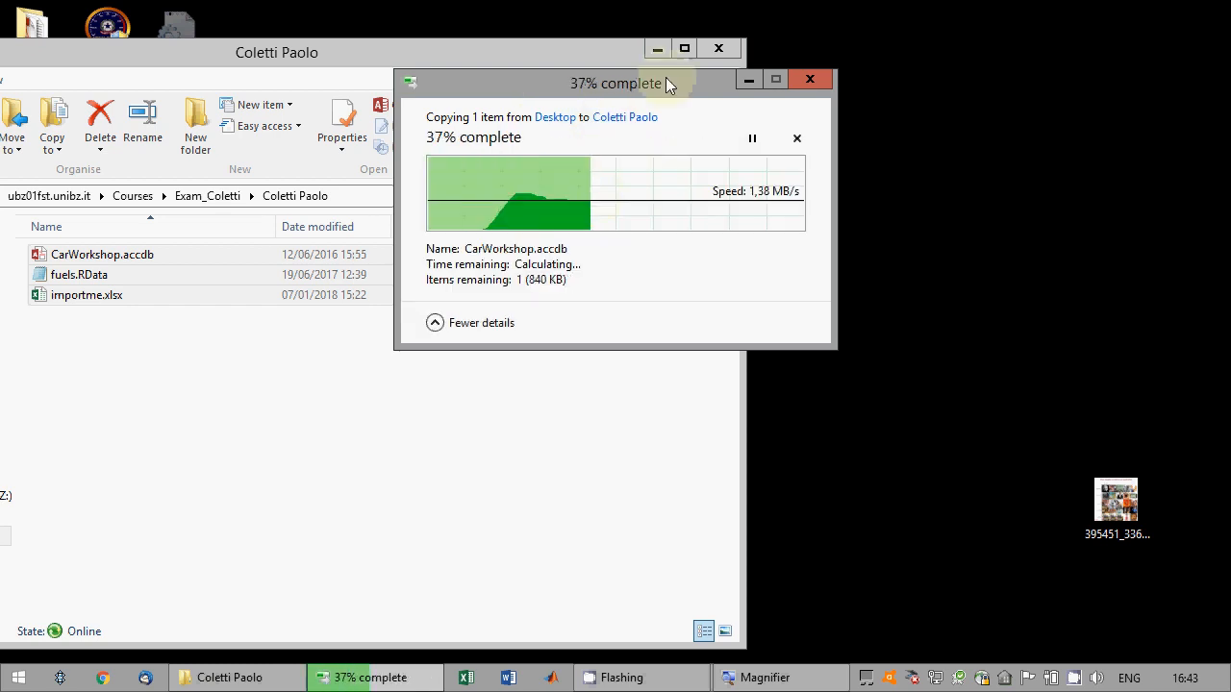